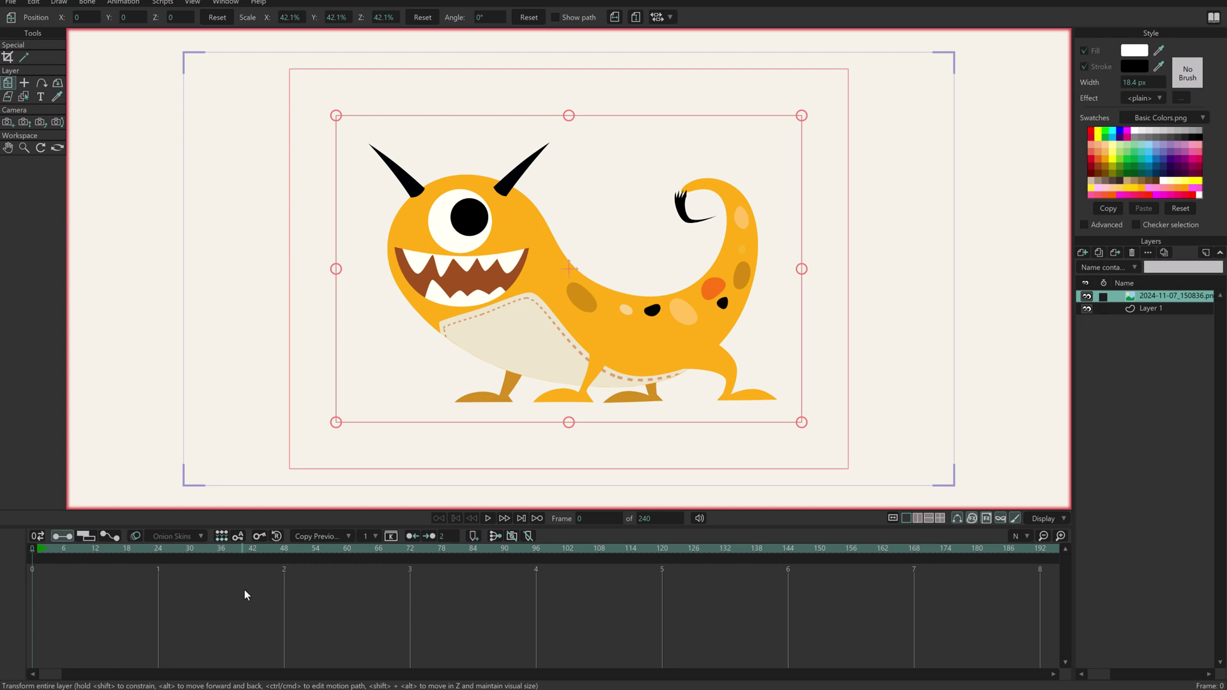
Place the reference image layer below Layer 1 and draw a filled oval without a stroke over the monster's head.
left_click_drag(1145, 307, 1145, 291)
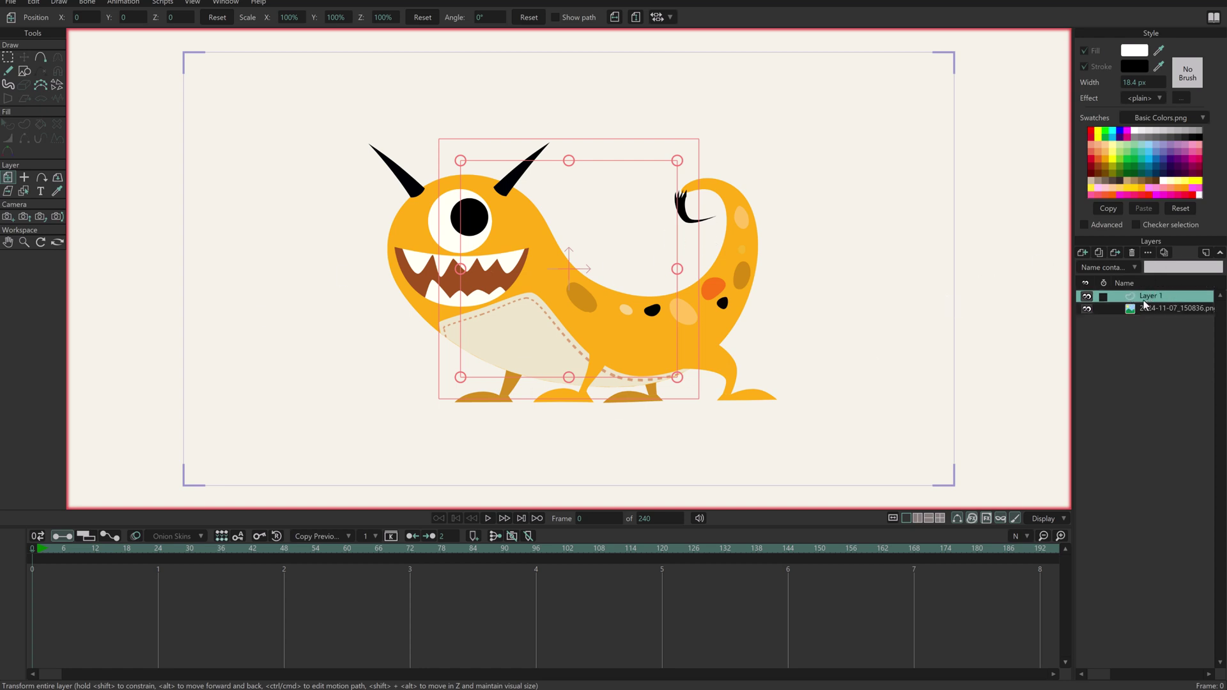
left_click(24, 72)
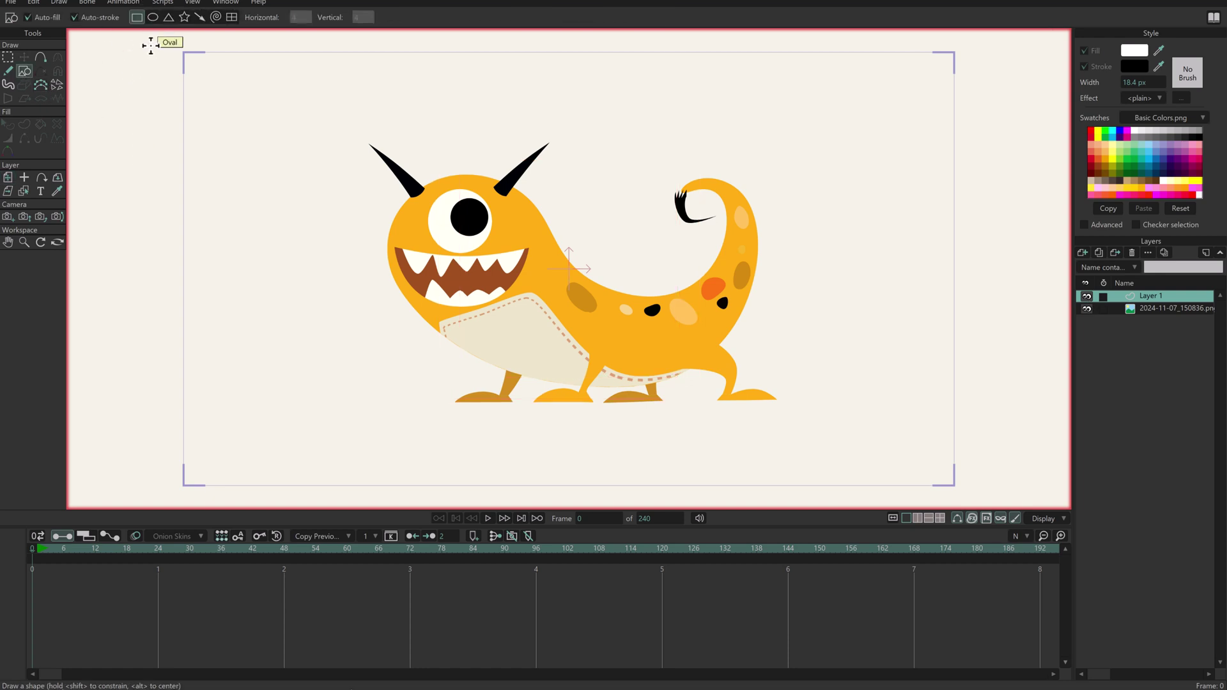
left_click(153, 18)
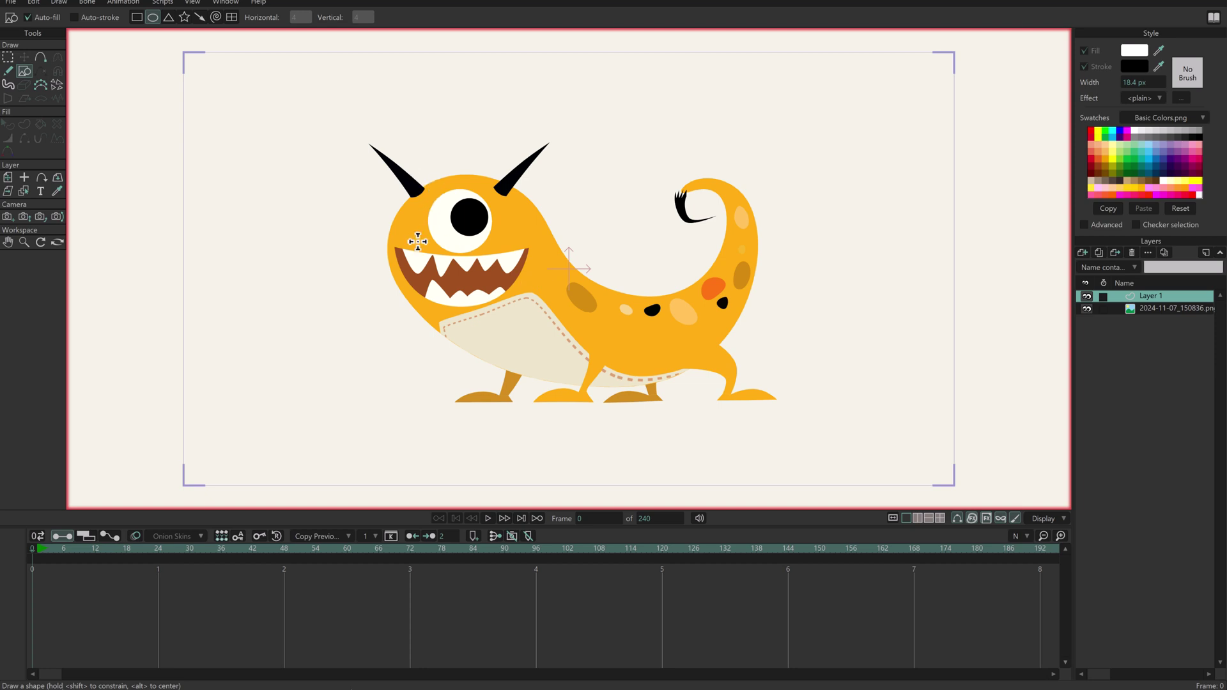
left_click_drag(394, 179, 559, 331)
key("t")
mouse_move(542, 271)
left_mouse_down()
mouse_move(529, 247)
mouse_move(532, 266)
left_mouse_up()
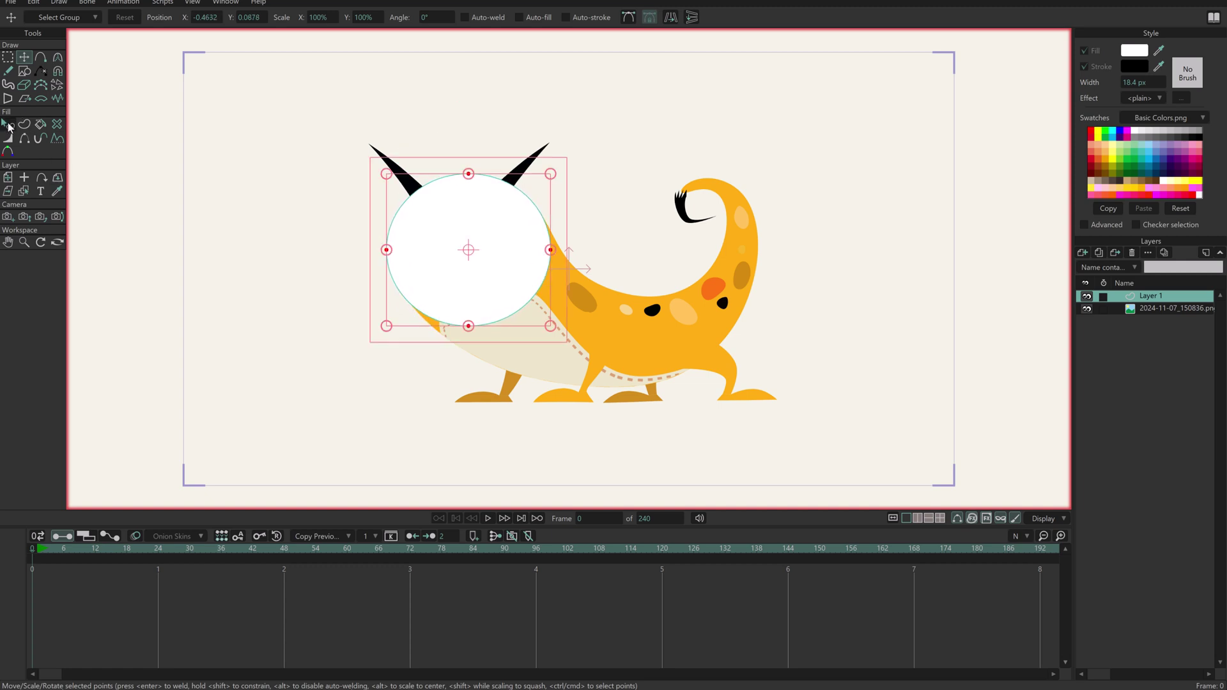
Fill the head oval with the orange sampled from the reference monster's body.
left_click(9, 126)
left_click(496, 252)
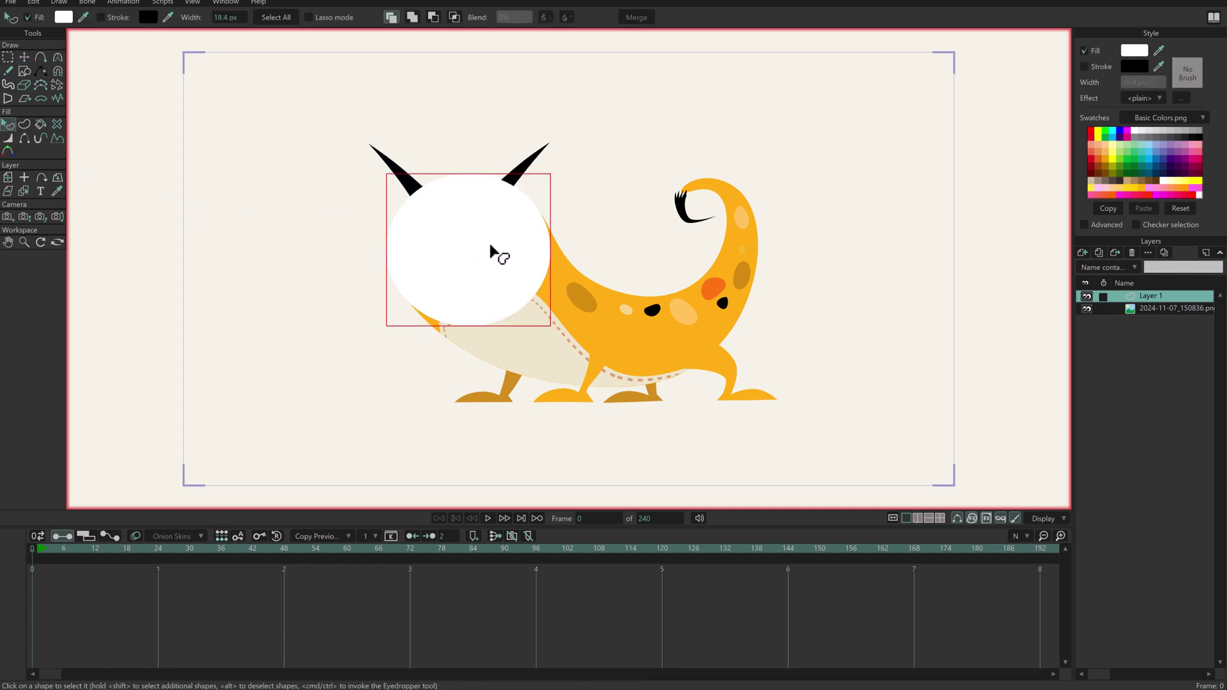
left_click(1159, 51)
left_click(614, 283)
left_click(1159, 51)
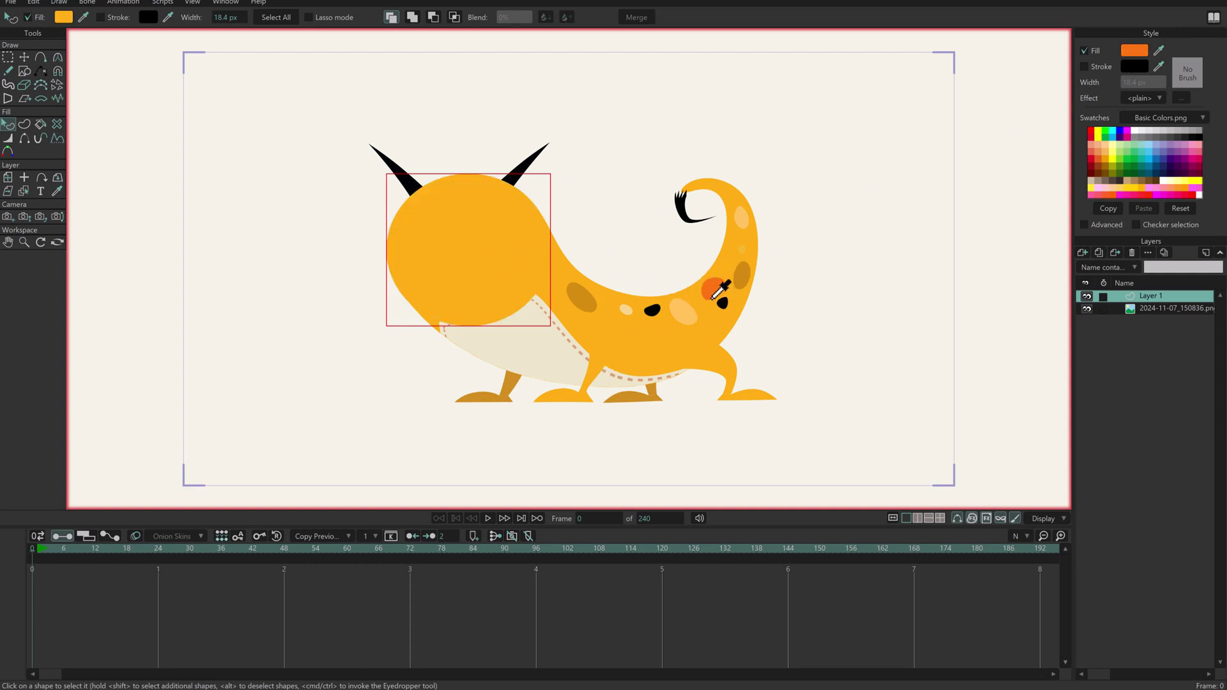
Trace the monster's body and curled tail with a closed outline that overlaps the head oval, using Add Point.
left_click(41, 57)
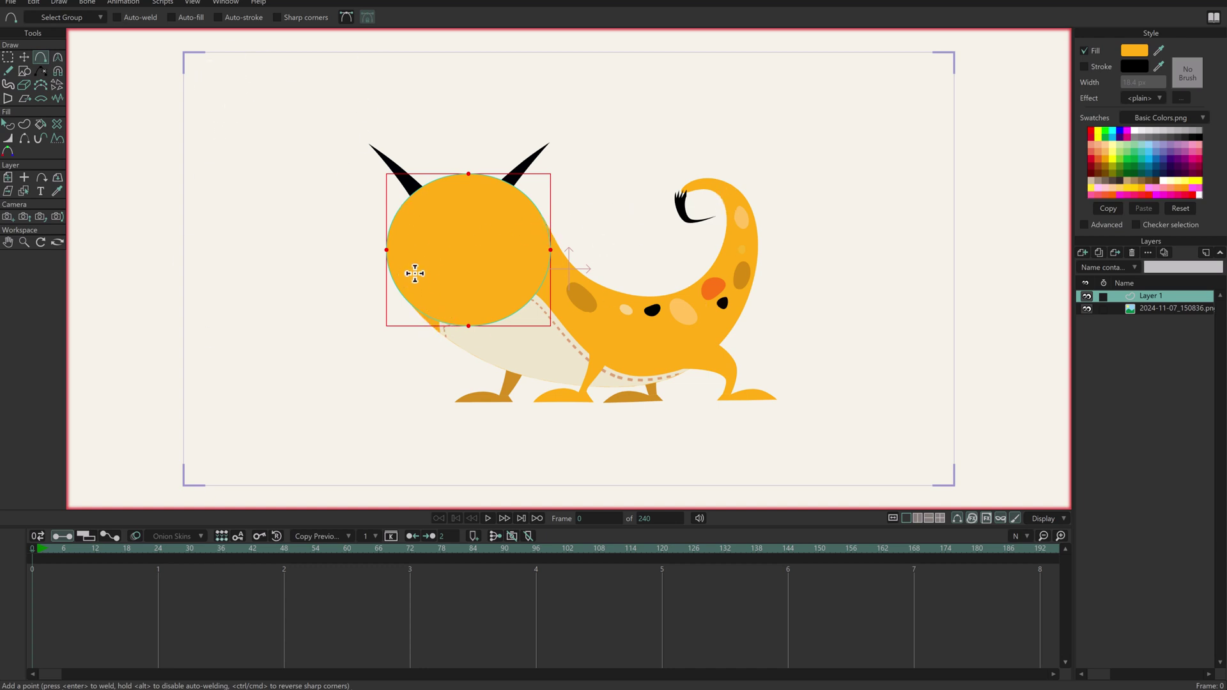
mouse_move(413, 273)
left_mouse_down()
mouse_move(490, 367)
mouse_move(625, 386)
mouse_move(715, 353)
mouse_move(733, 327)
mouse_move(754, 212)
left_mouse_up()
mouse_move(754, 212)
left_mouse_down()
mouse_move(693, 181)
mouse_move(676, 209)
mouse_move(708, 229)
mouse_move(716, 219)
left_mouse_up()
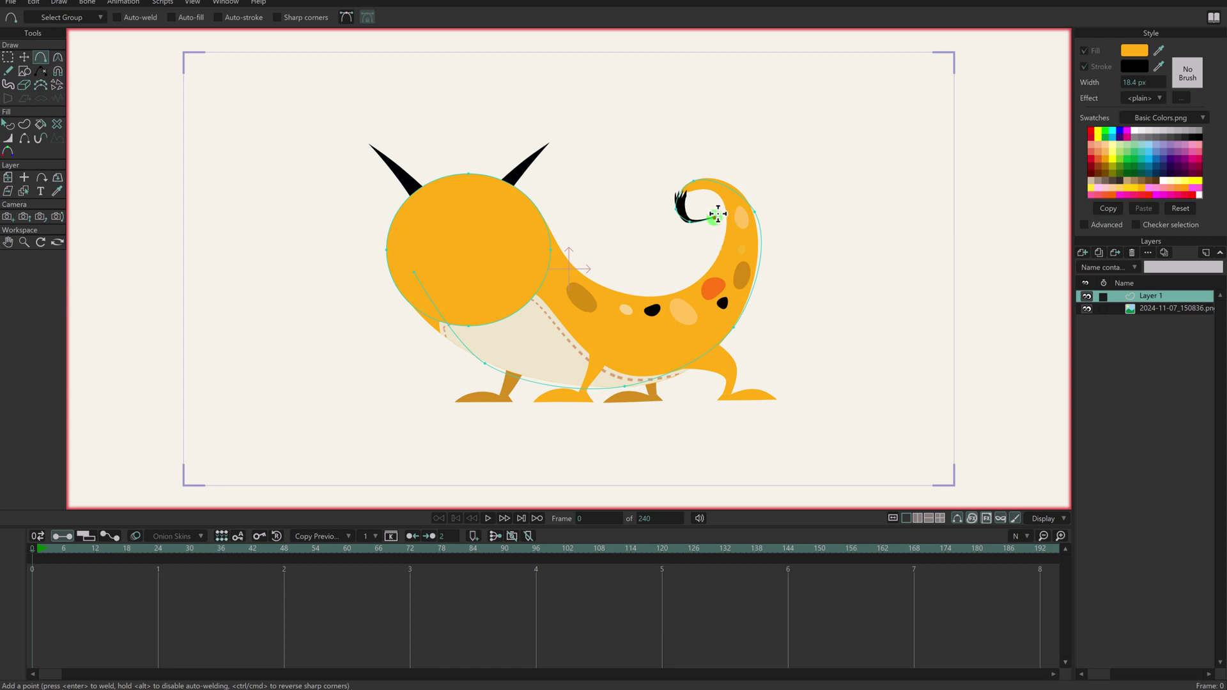
mouse_move(715, 216)
left_mouse_down()
mouse_move(700, 208)
mouse_move(717, 203)
mouse_move(690, 214)
mouse_move(692, 189)
mouse_move(729, 212)
mouse_move(725, 246)
mouse_move(710, 283)
mouse_move(656, 311)
mouse_move(706, 281)
mouse_move(628, 296)
mouse_move(637, 301)
mouse_move(513, 217)
left_mouse_up()
left_click(432, 211)
left_click(412, 270)
Refine the body outline's points and curve handles to follow the reference at the neck, belly and tail.
left_click(24, 56)
left_click_drag(419, 275, 547, 236)
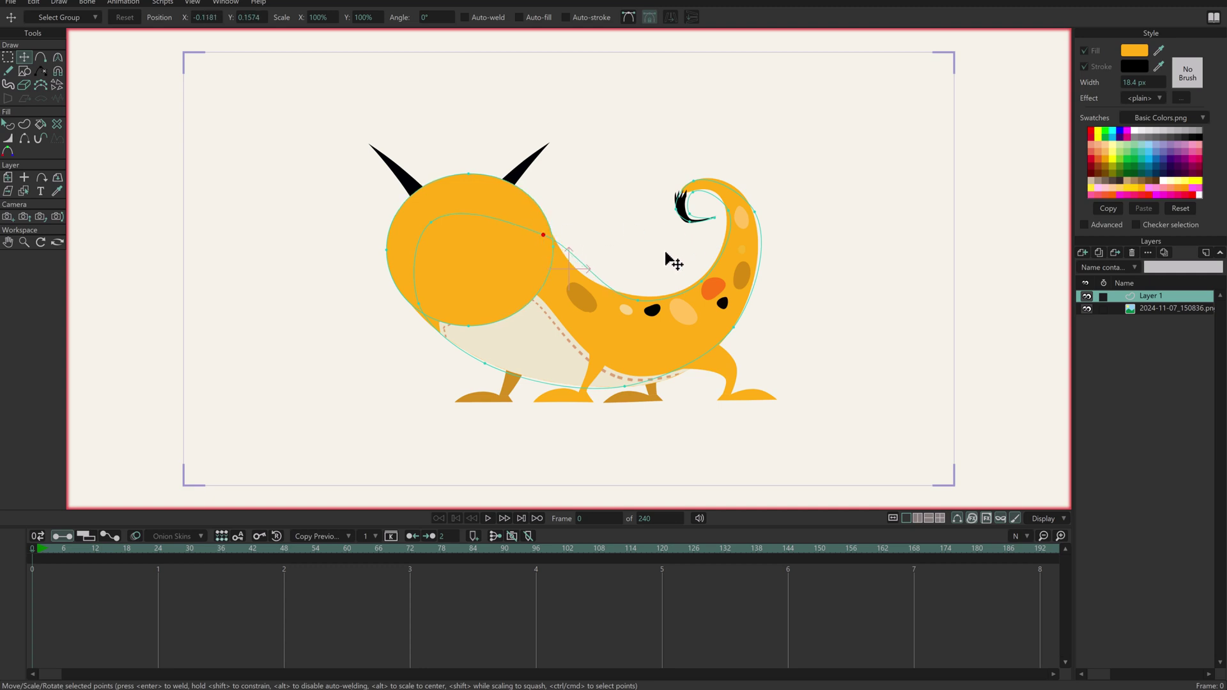
left_click(57, 57)
left_click_drag(599, 244, 595, 257)
left_click_drag(589, 399, 580, 397)
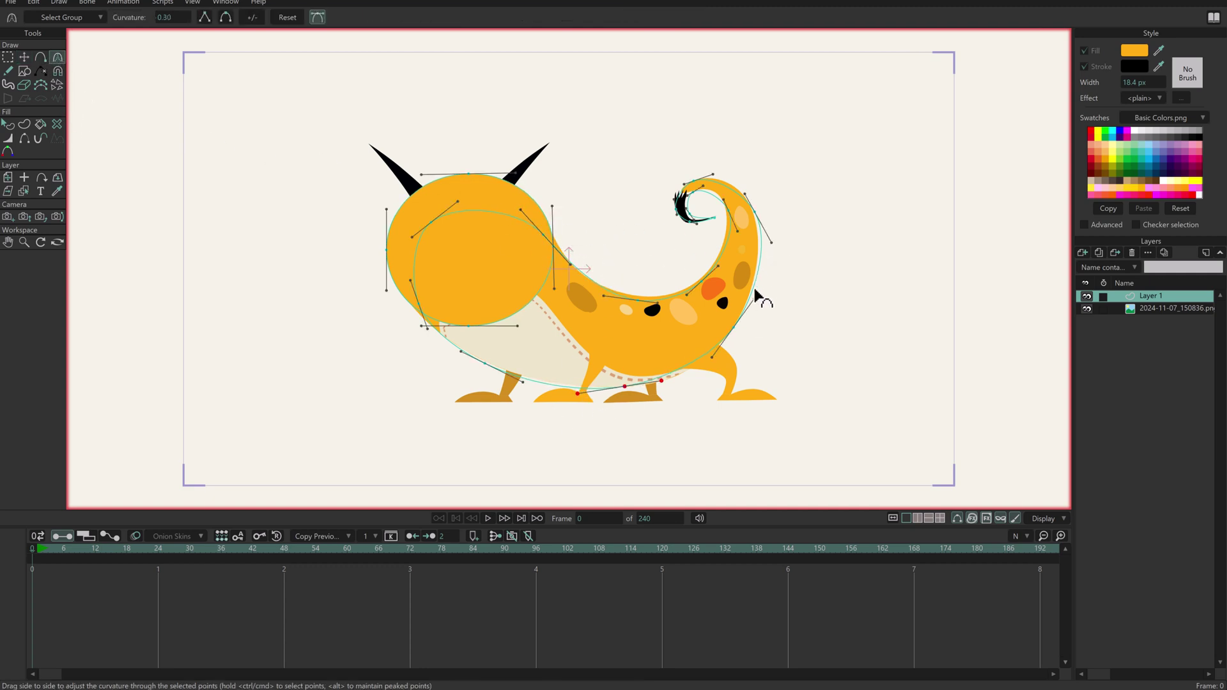
left_click(732, 211, "ctrl")
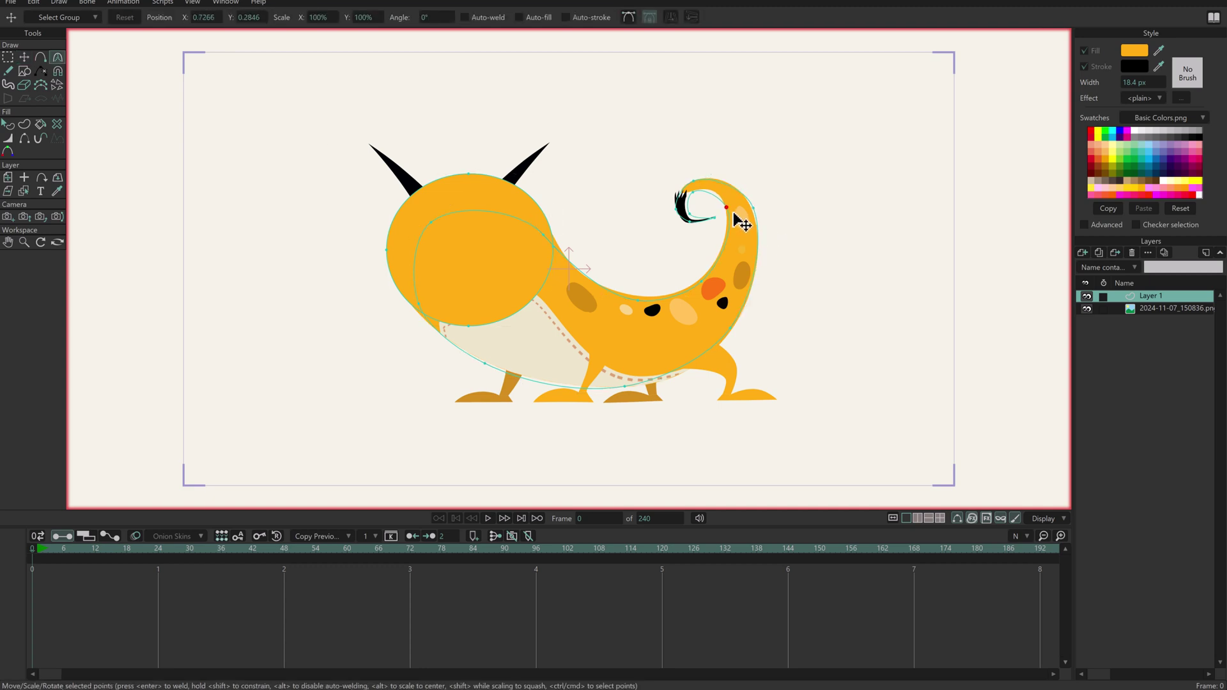
left_click(690, 213)
key("t")
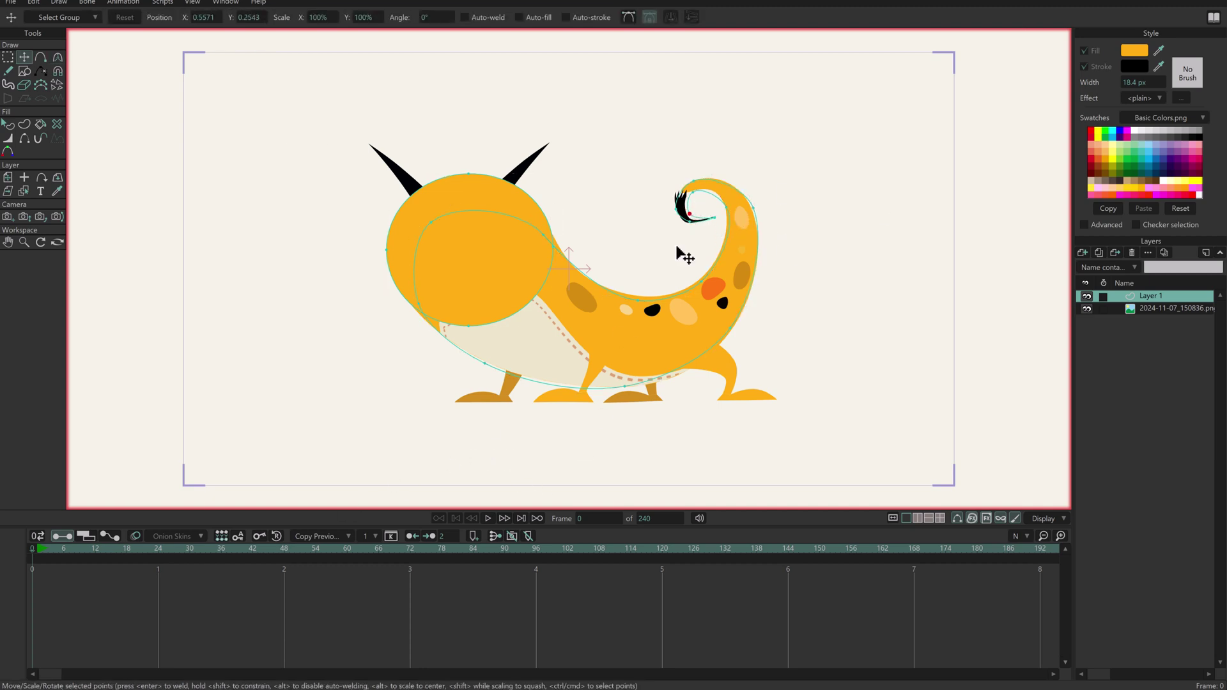
Hide the reference image and create a fill-only orange shape from the closed body outline.
left_click(1086, 308)
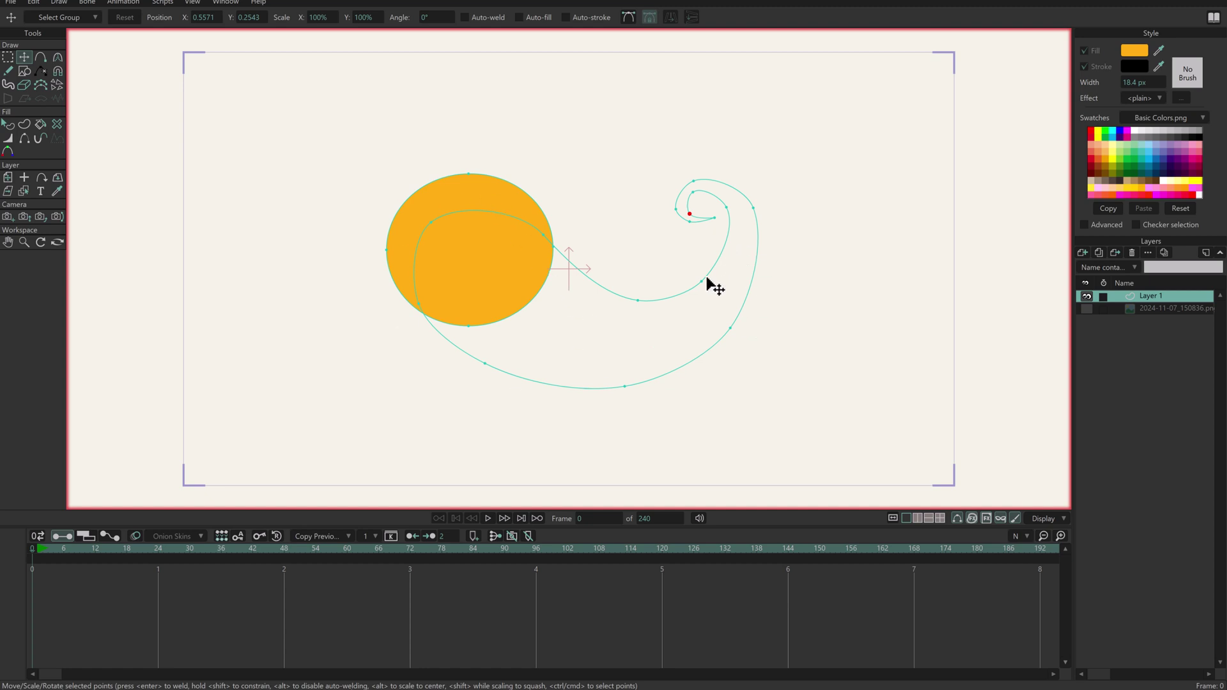
left_click(25, 126)
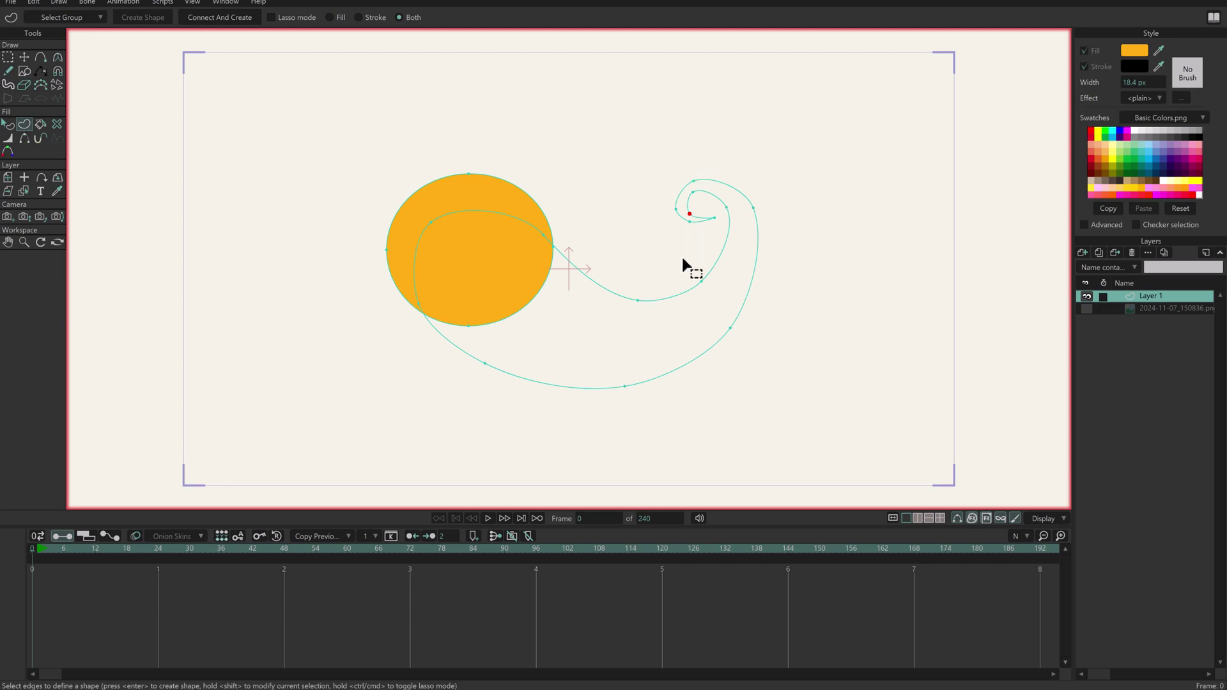
left_click(674, 301)
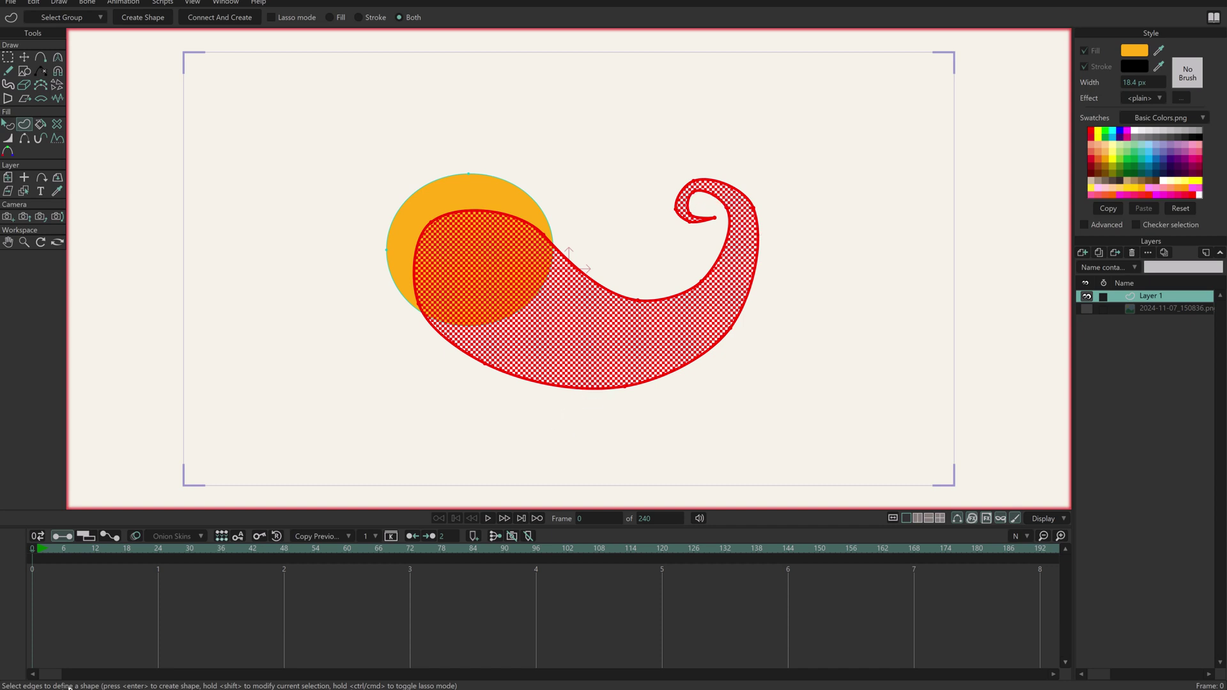
left_click(336, 17)
left_click(375, 21)
left_click(407, 20)
left_click(342, 16)
left_click(146, 18)
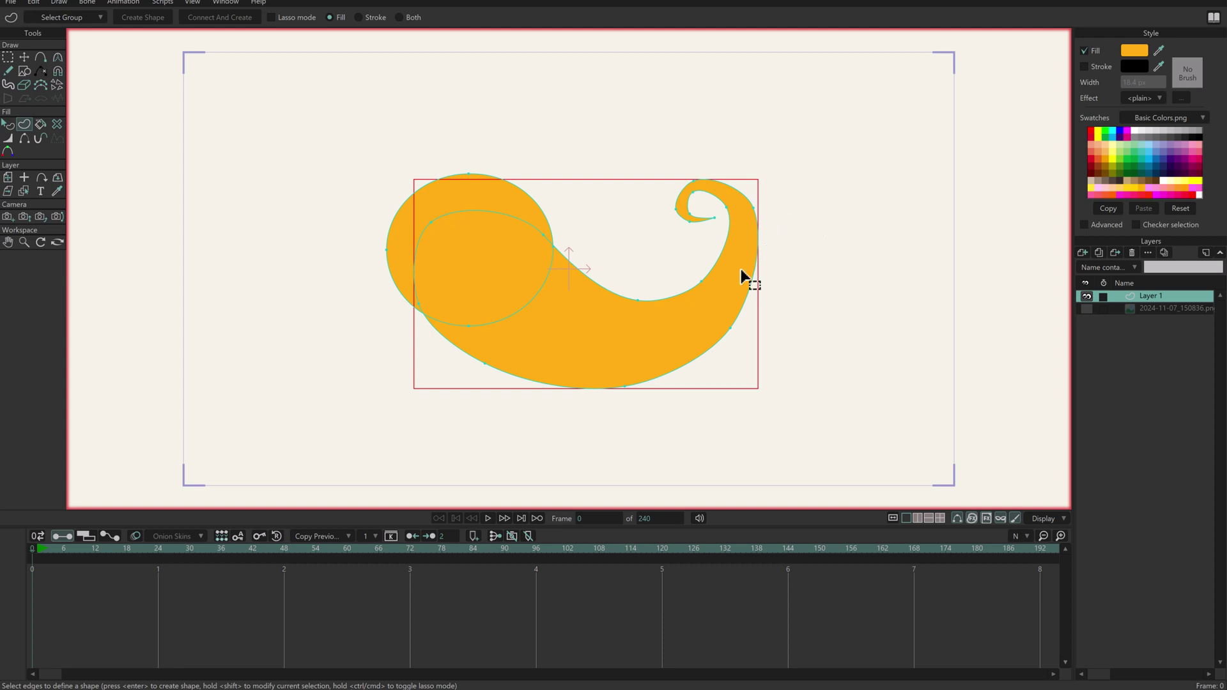
Combine the body shape with the head oval as an added liquid shape and set its blend to 27%.
left_click(8, 125)
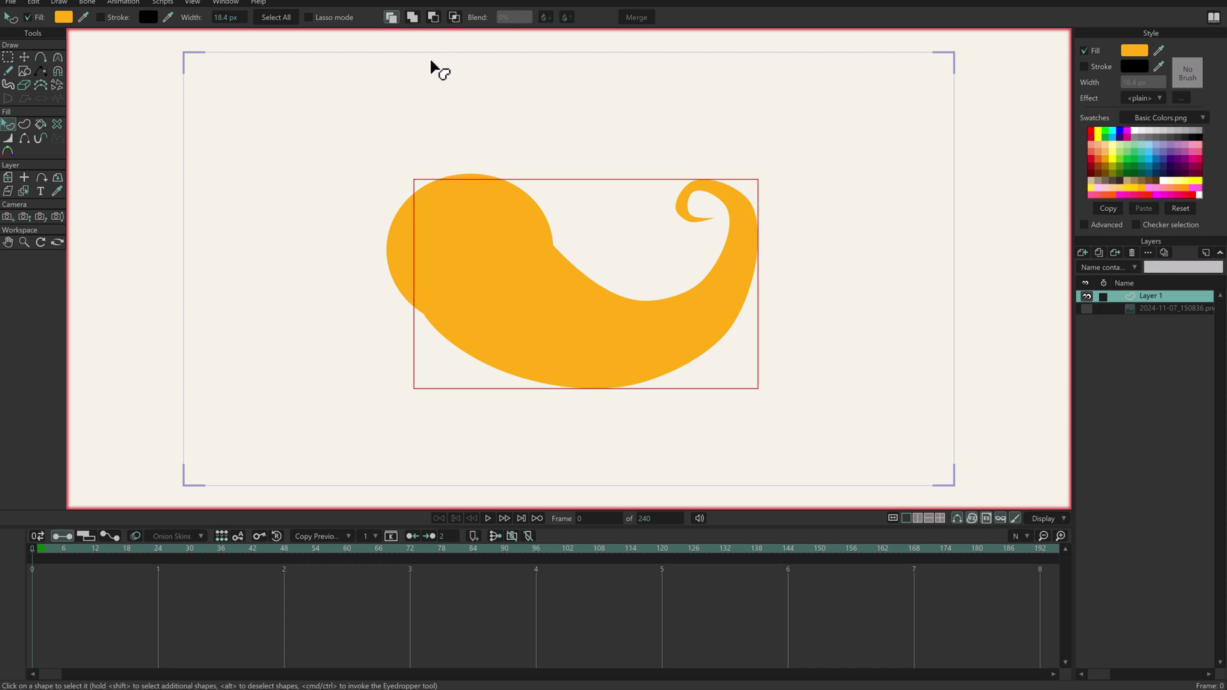
left_click(413, 17)
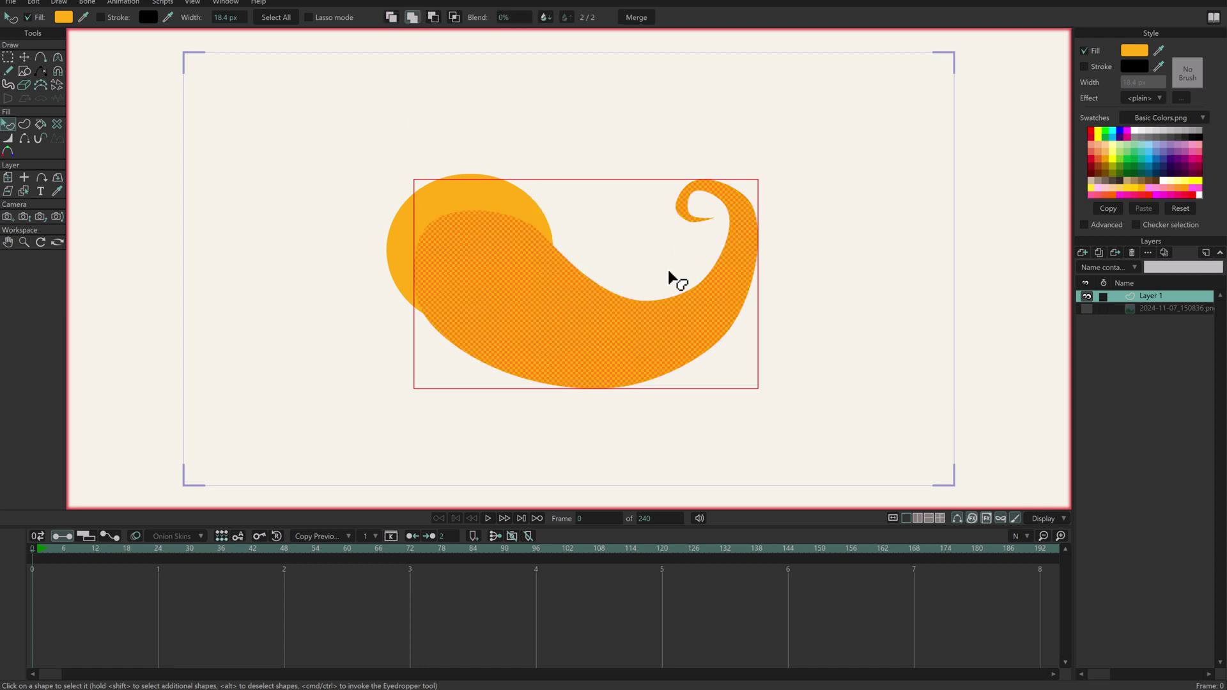
left_click(1085, 67)
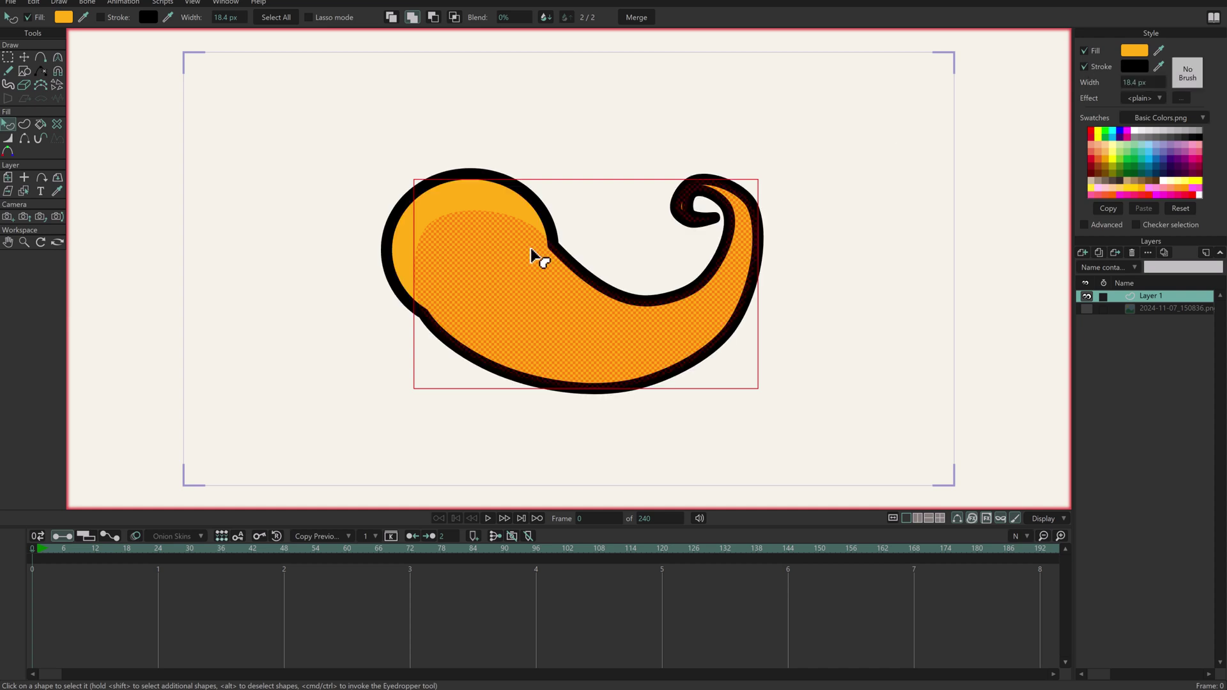
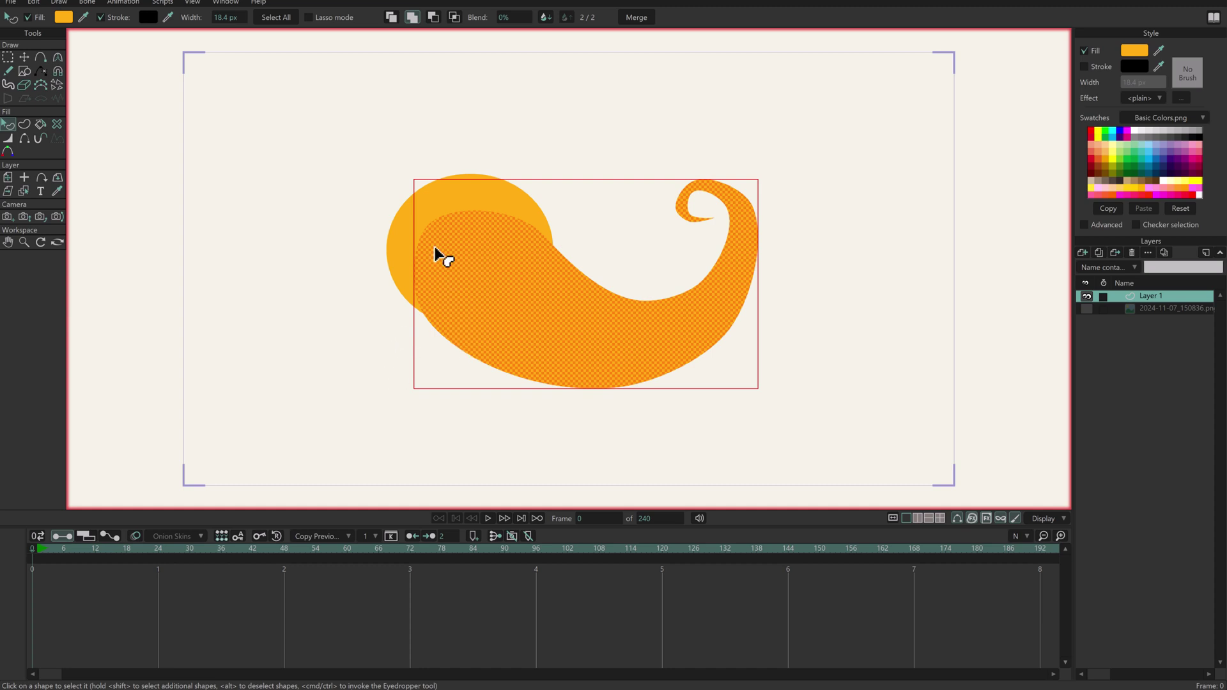
left_click_drag(531, 19, 548, 19)
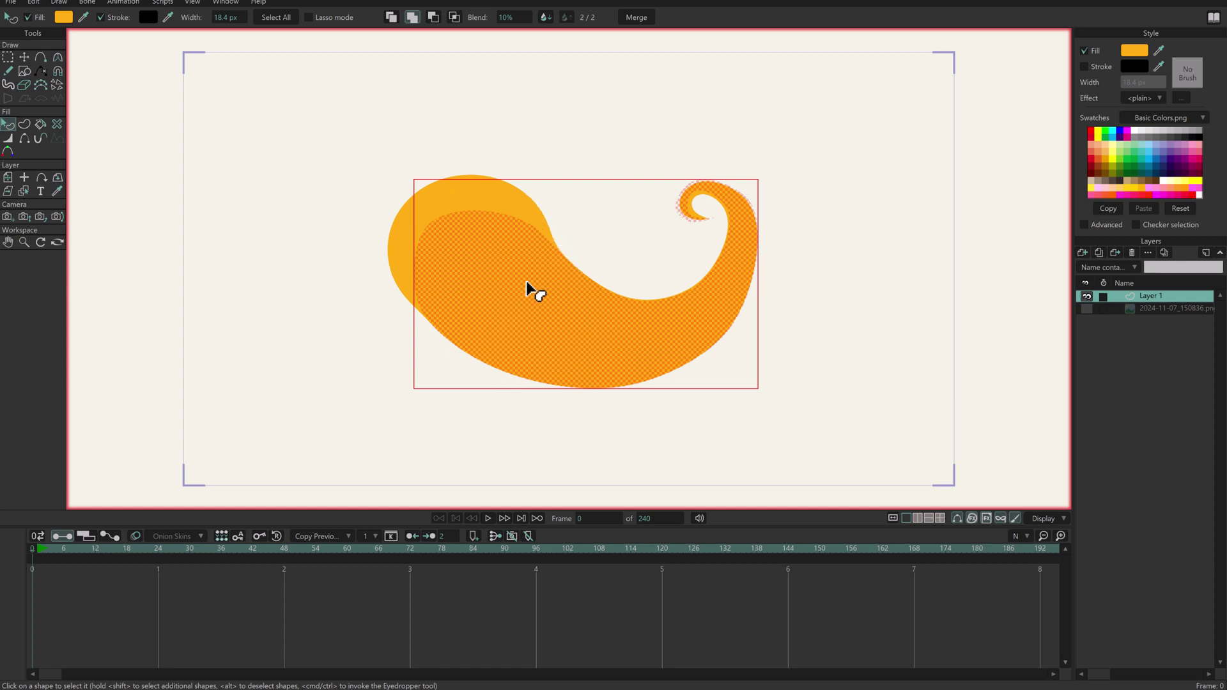
left_click_drag(524, 18, 451, 286)
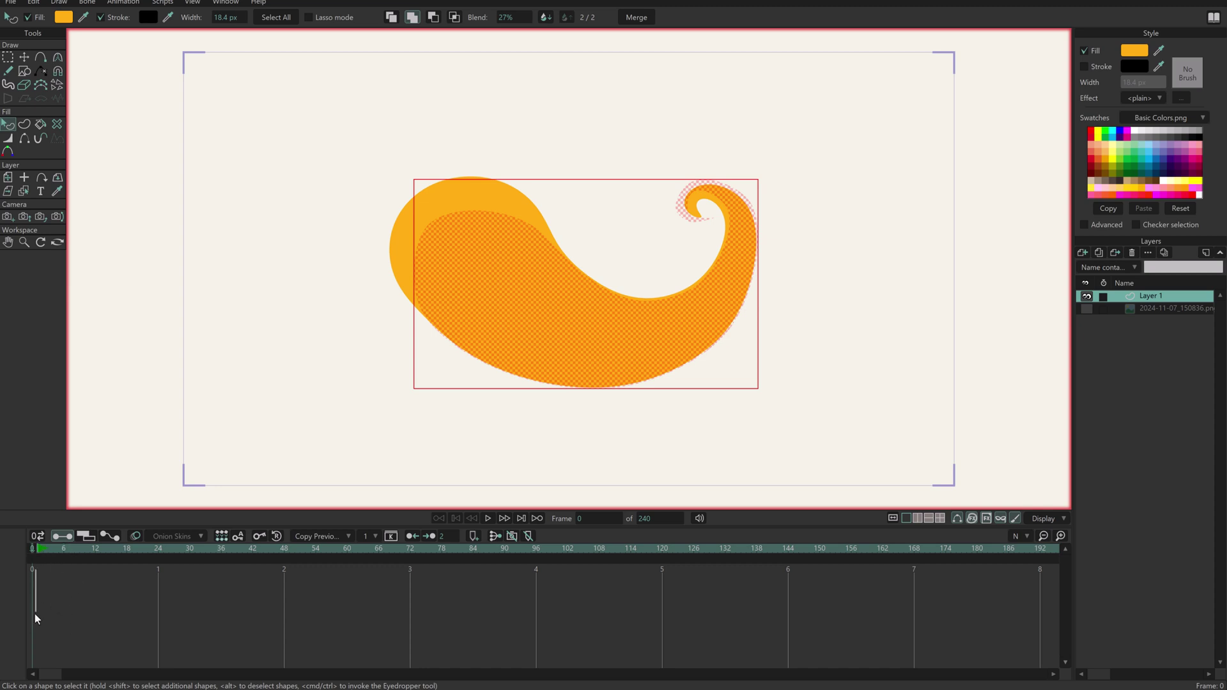
Try animating the blend down to 0% at frame 18, and delete the test keyframes.
left_click(58, 556)
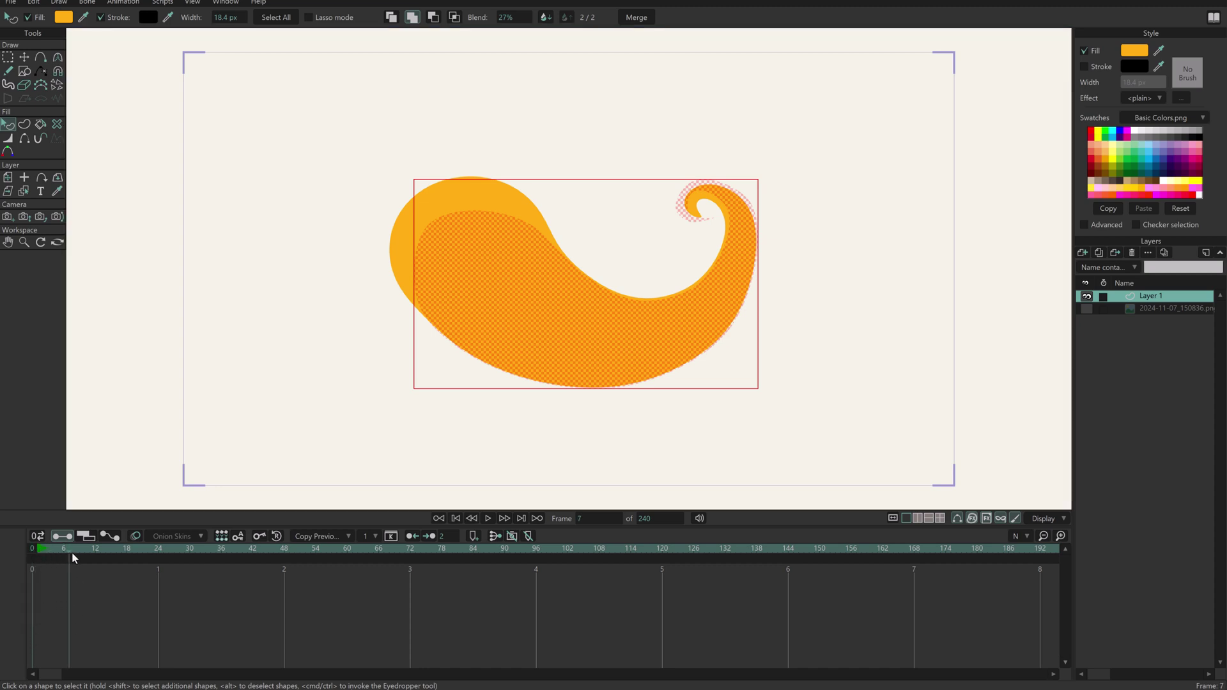
left_click_drag(117, 586, 128, 585)
left_click_drag(519, 18, 361, 41)
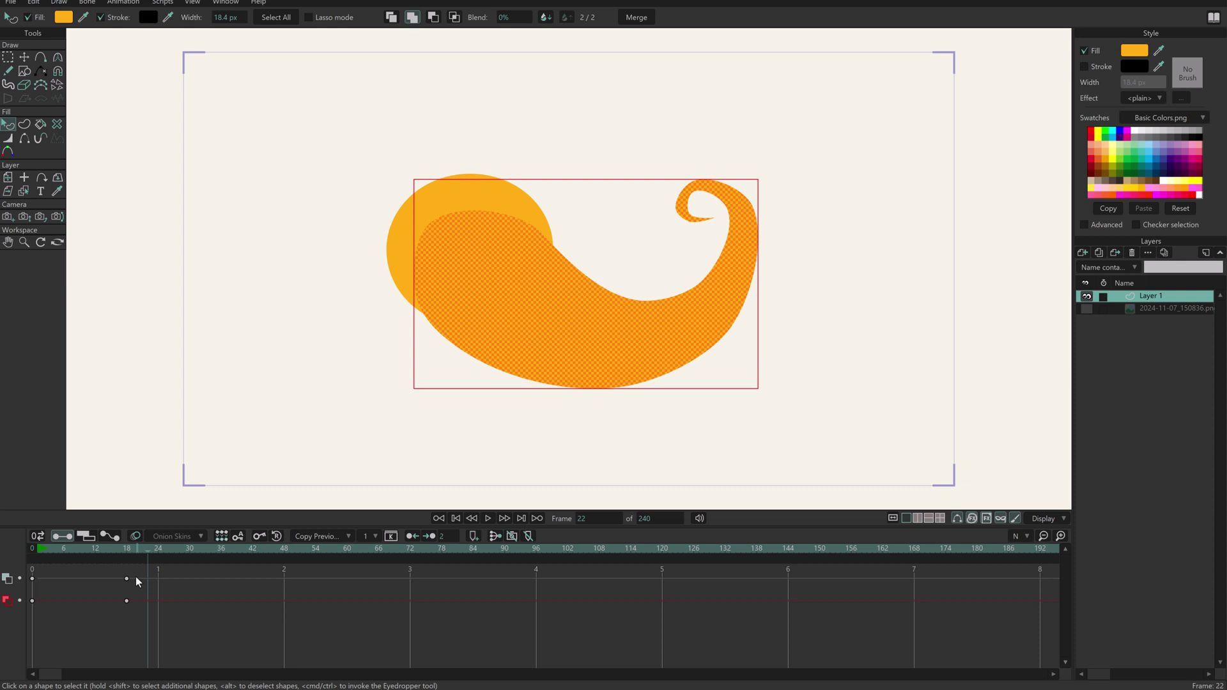
left_click_drag(112, 622, 146, 562)
key("Delete")
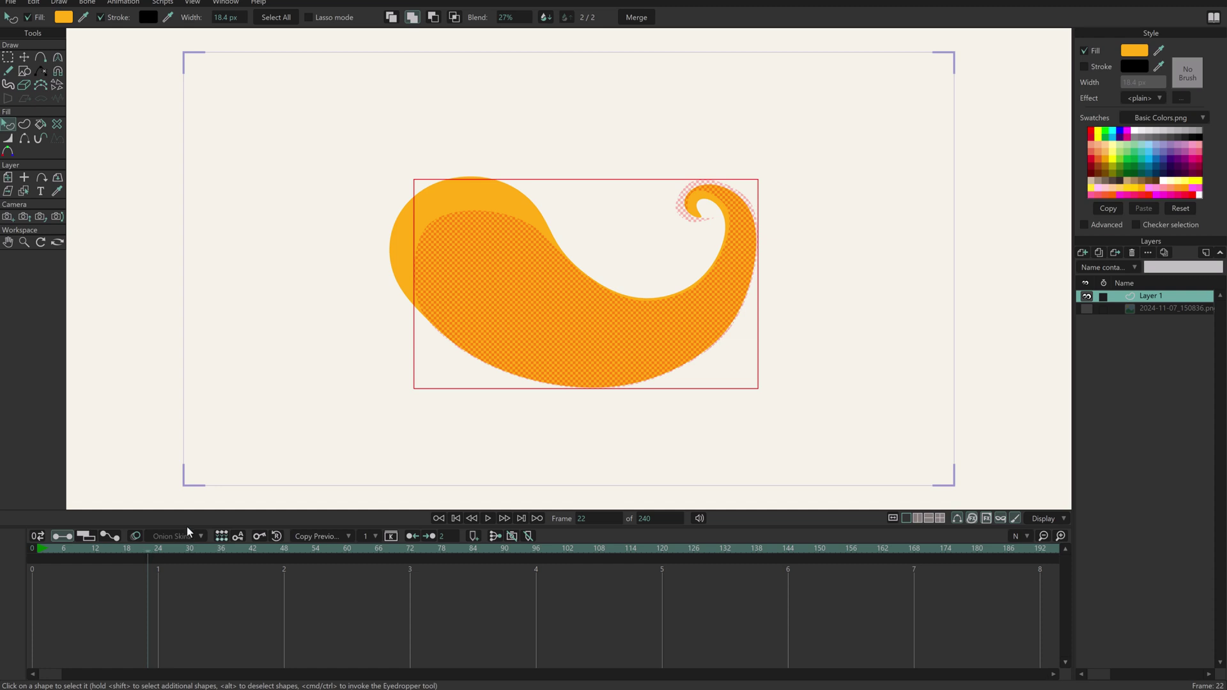
left_click_drag(148, 547, 28, 561)
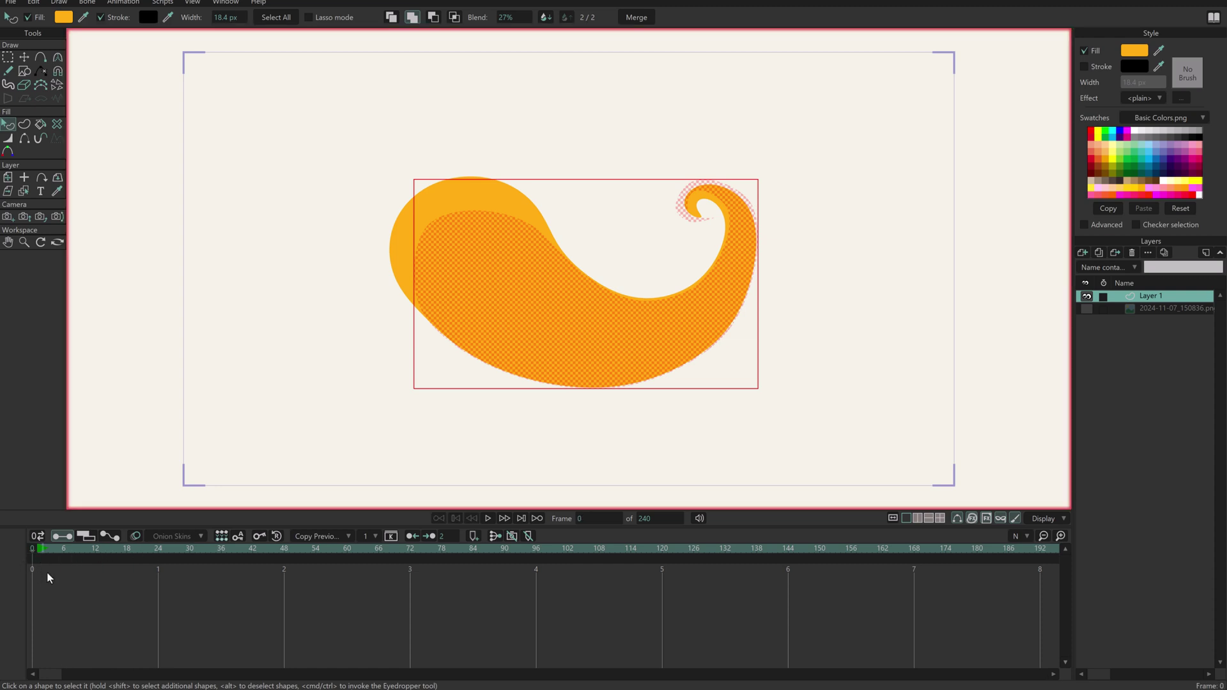
Reposition the tail's points, bending the tip downward and moving the outer curve point slightly outward.
left_click(7, 59)
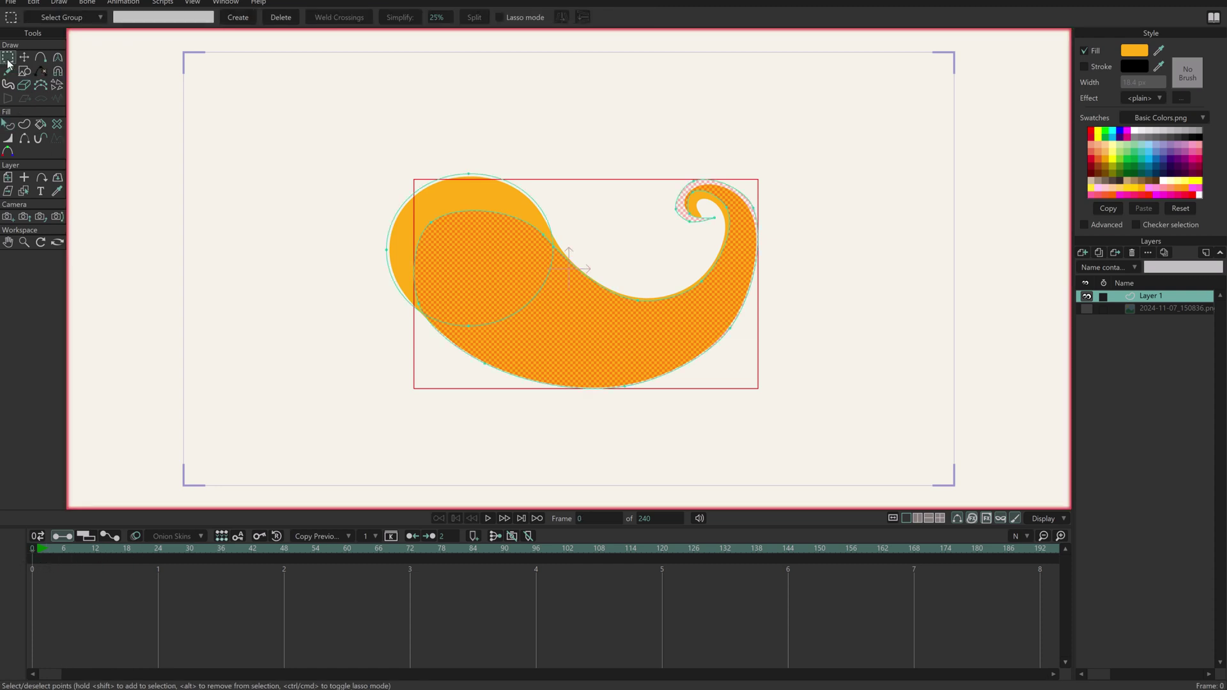
left_click(348, 347)
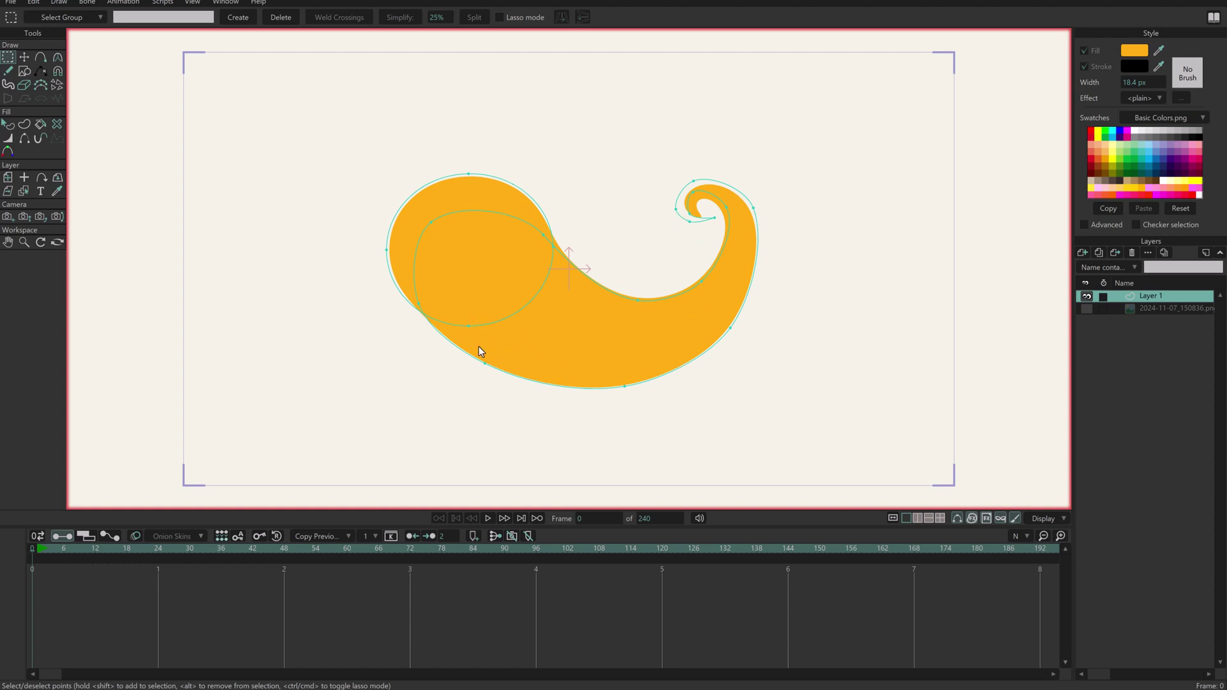
key("t")
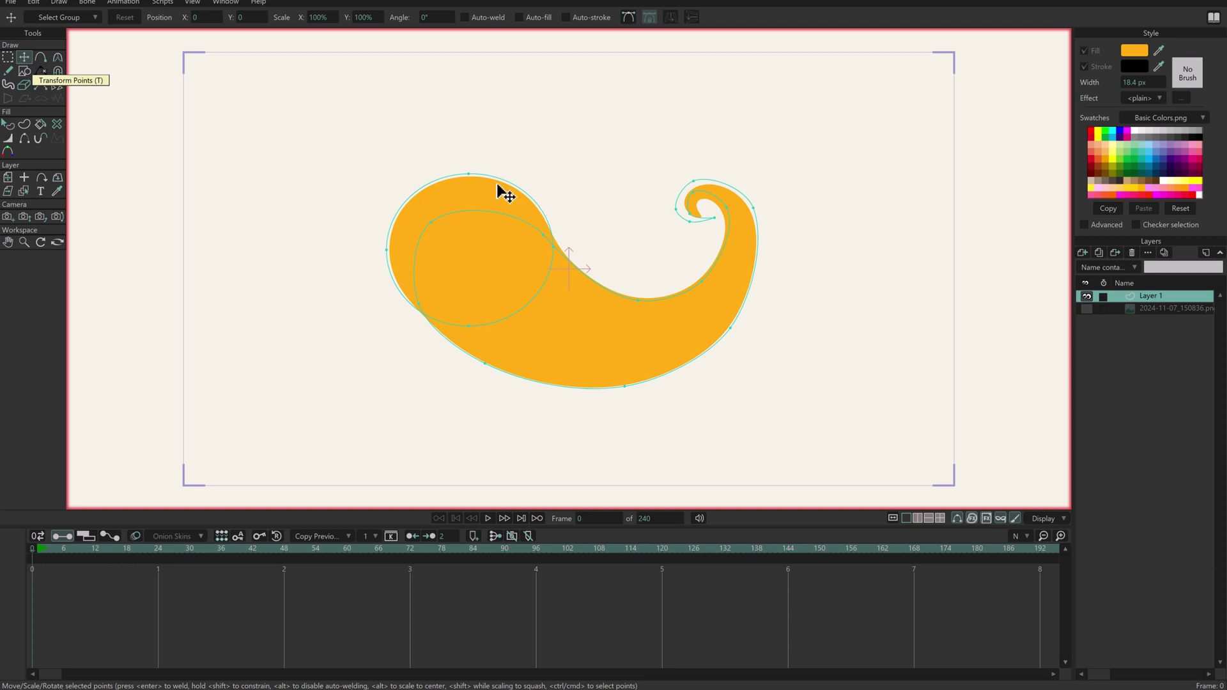
double_click(536, 203)
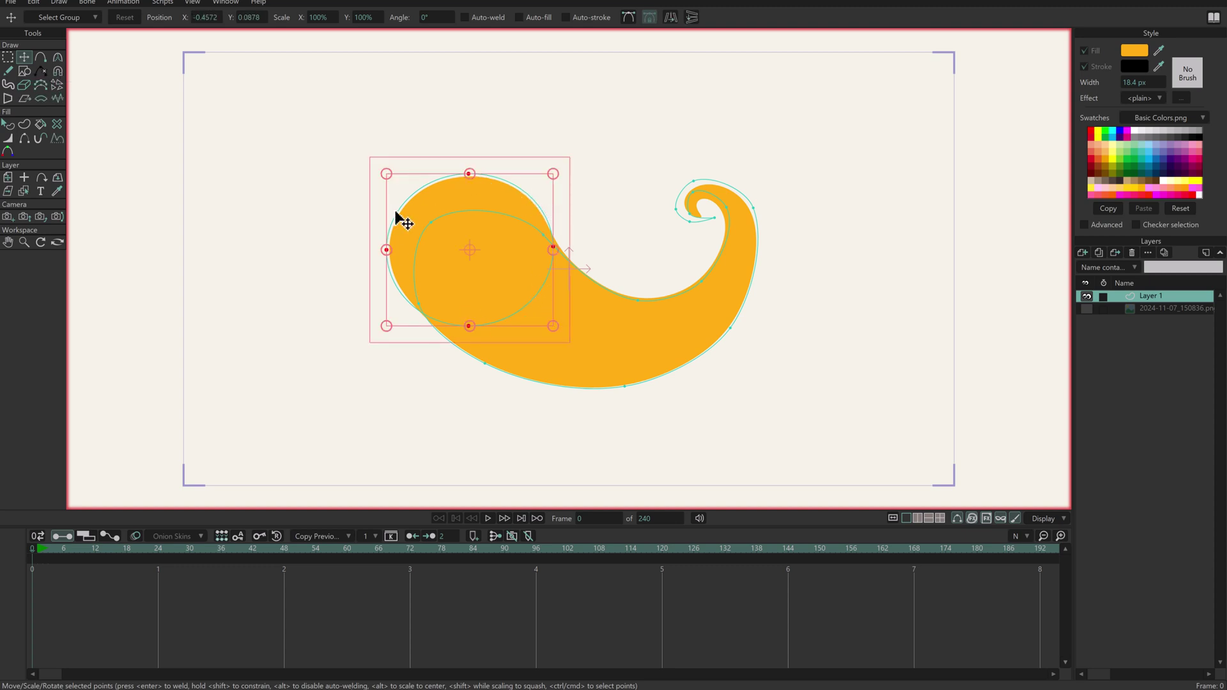
left_click_drag(521, 276, 496, 258)
left_click(714, 223)
mouse_move(715, 224)
left_mouse_down()
mouse_move(721, 241)
mouse_move(696, 233)
mouse_move(698, 208)
mouse_move(707, 240)
mouse_move(688, 241)
mouse_move(709, 244)
left_mouse_up()
left_click(756, 205)
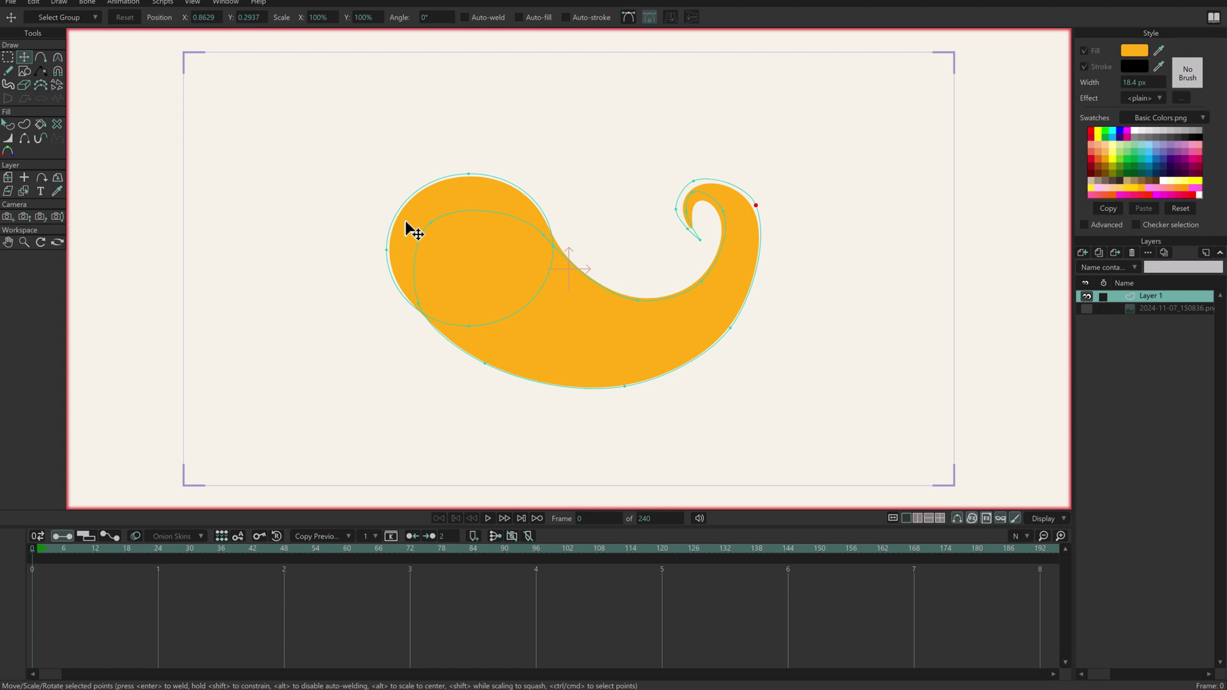
Show the reference image layer and duplicate it.
left_click(1087, 308)
left_click(1152, 308)
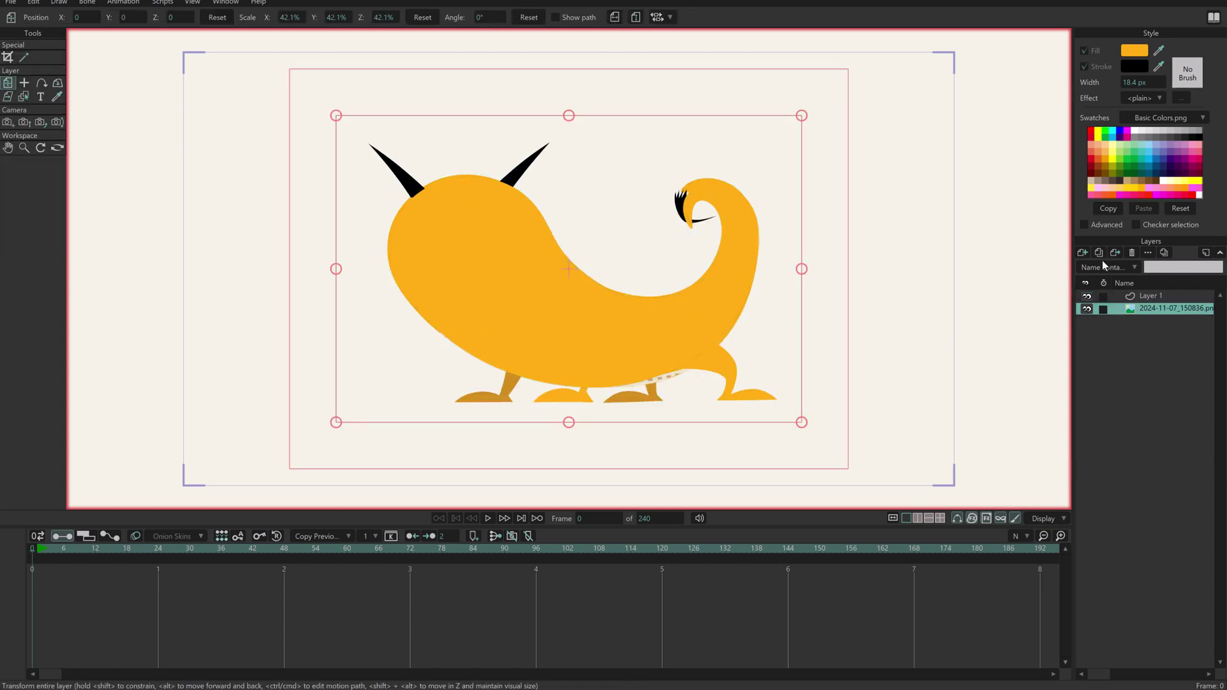
left_click(1099, 252)
double_click(1137, 309)
left_click(969, 343)
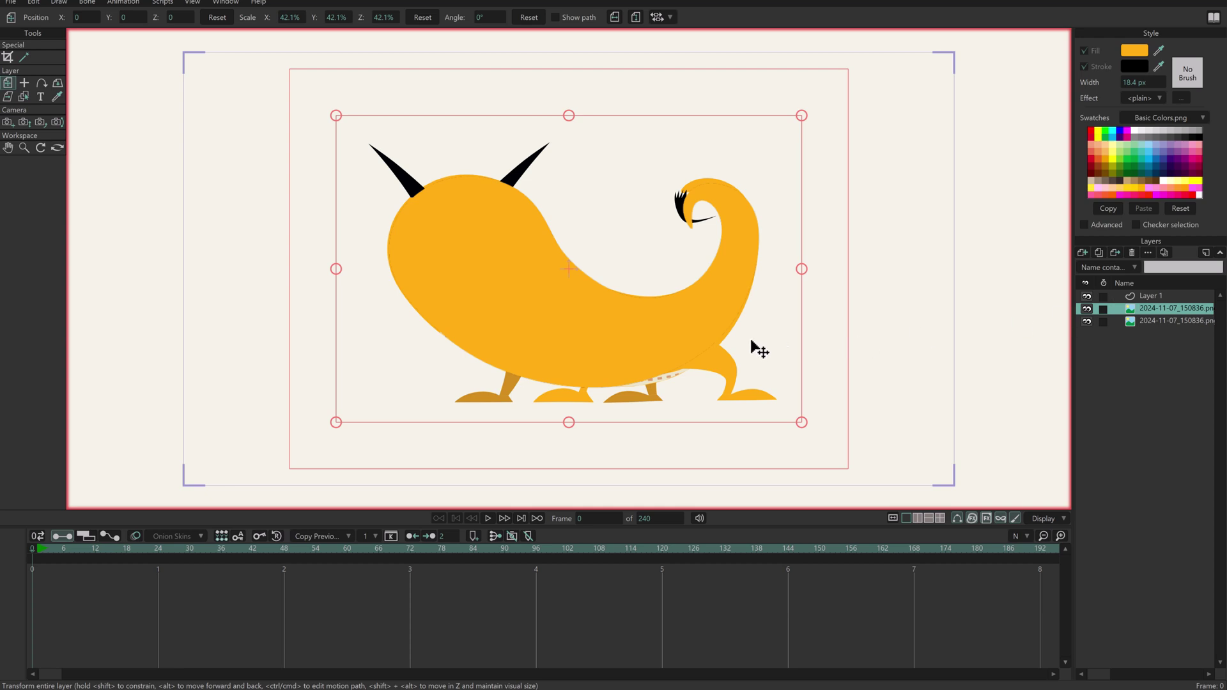
Move the reference copy to the left of the traced body and hide the original reference layer.
left_click_drag(780, 345, 323, 364)
left_click_drag(355, 272, 354, 269)
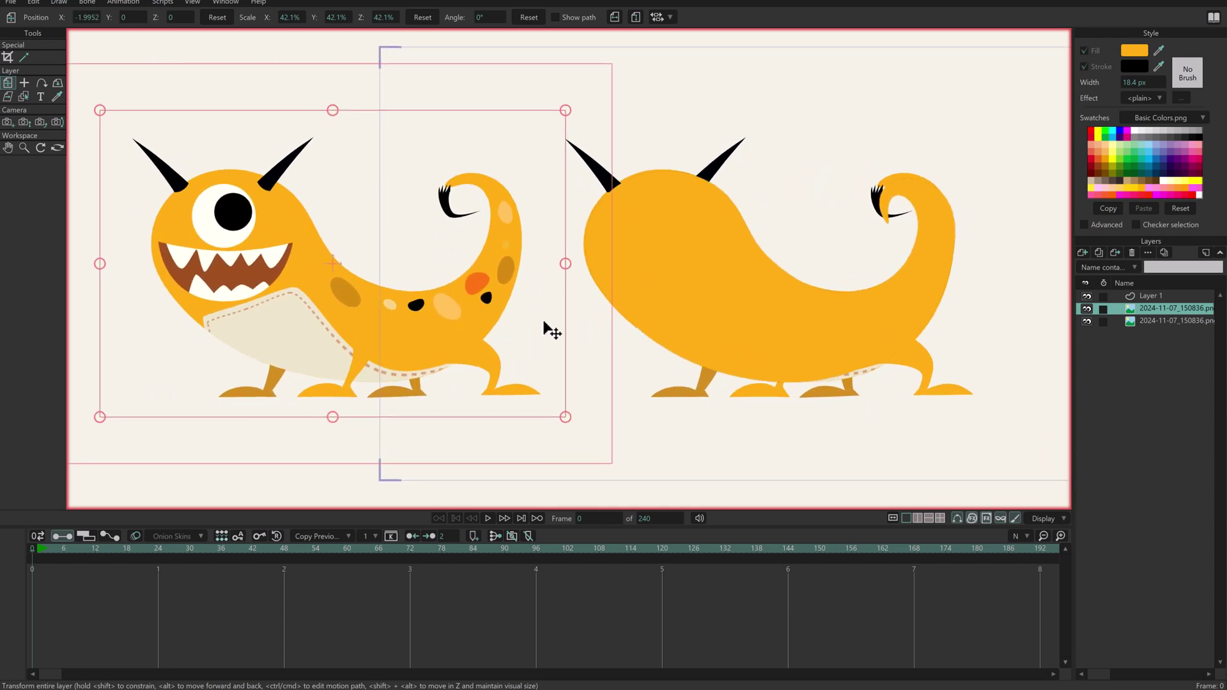
left_click(1087, 321)
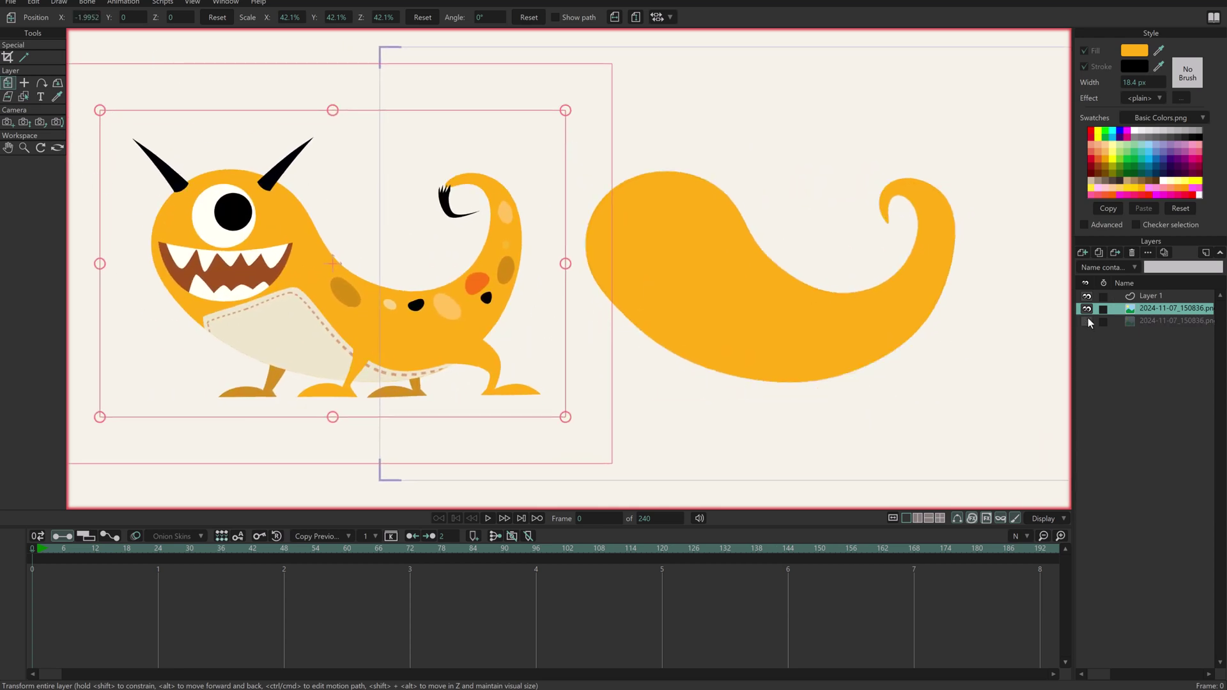
On Layer 1, outline a sharp-cornered triangular mouth across the lower head and create a filled shape from it.
left_click(1158, 296)
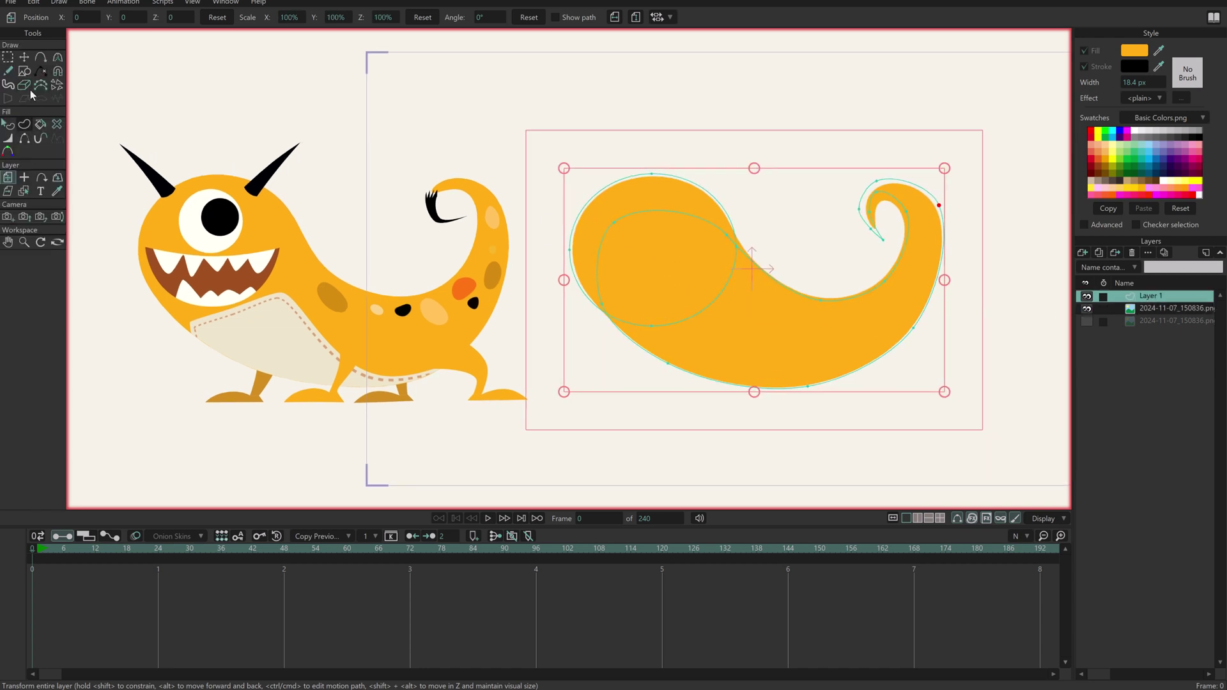
left_click(40, 56)
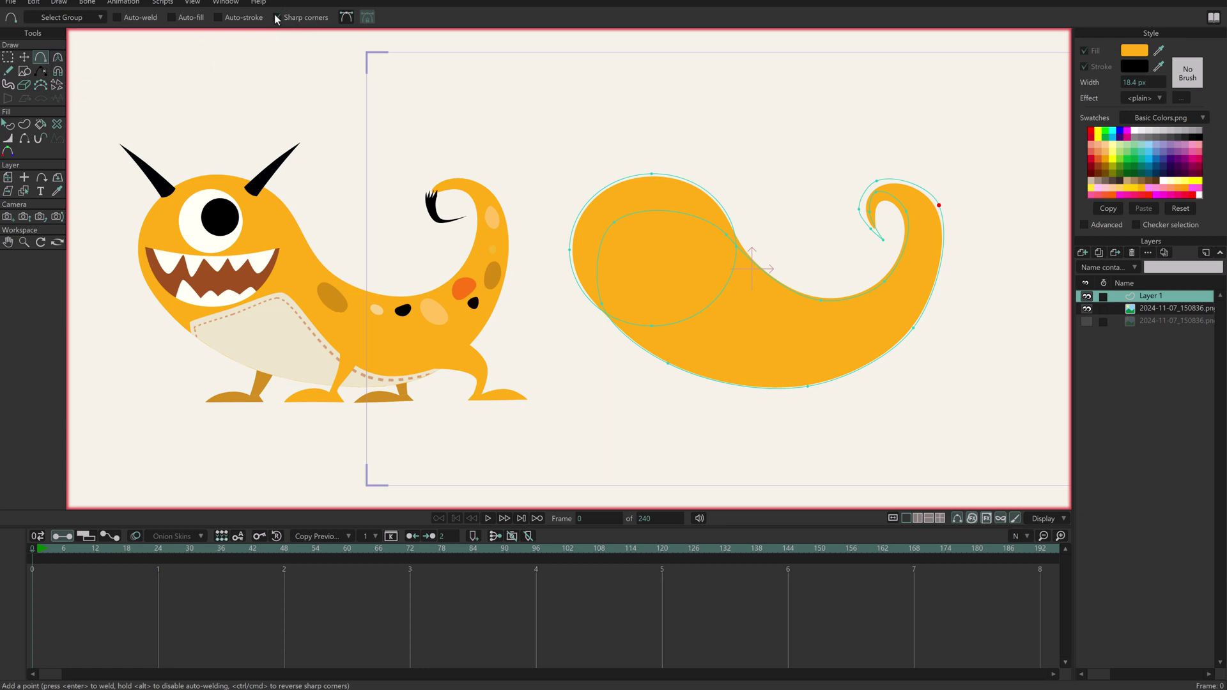
mouse_move(582, 259)
left_mouse_down()
mouse_move(652, 301)
mouse_move(712, 245)
mouse_move(601, 253)
left_mouse_up()
left_click(24, 124)
left_click(678, 283)
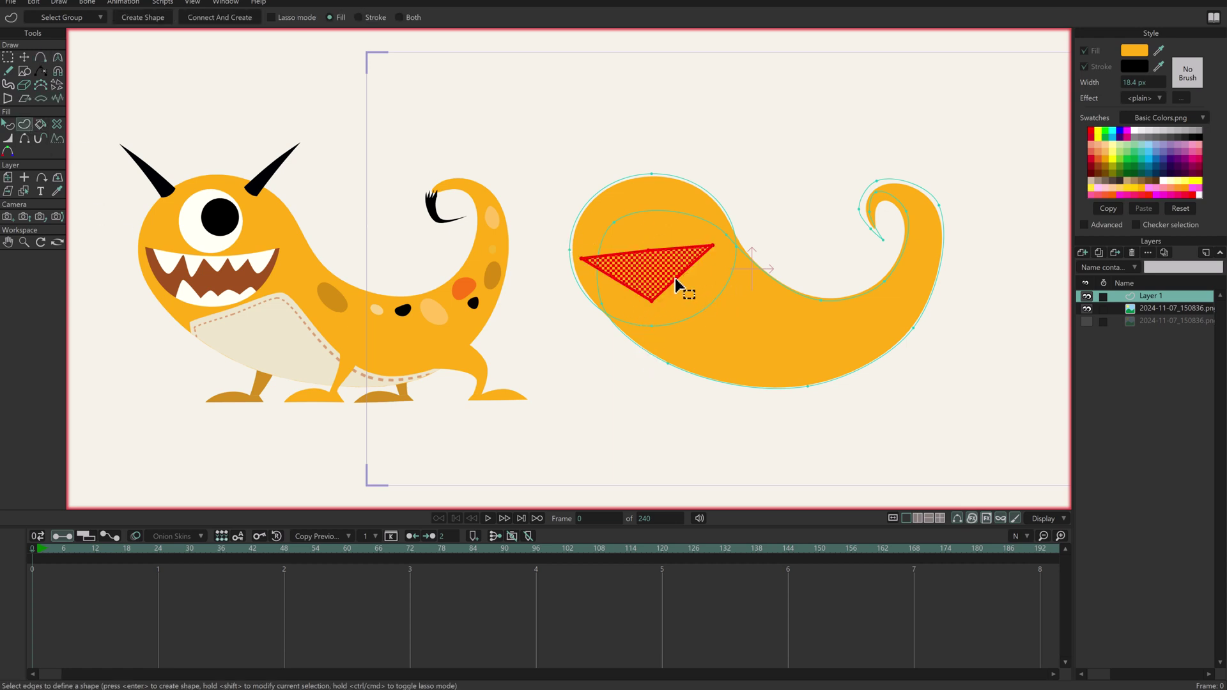
key("Return")
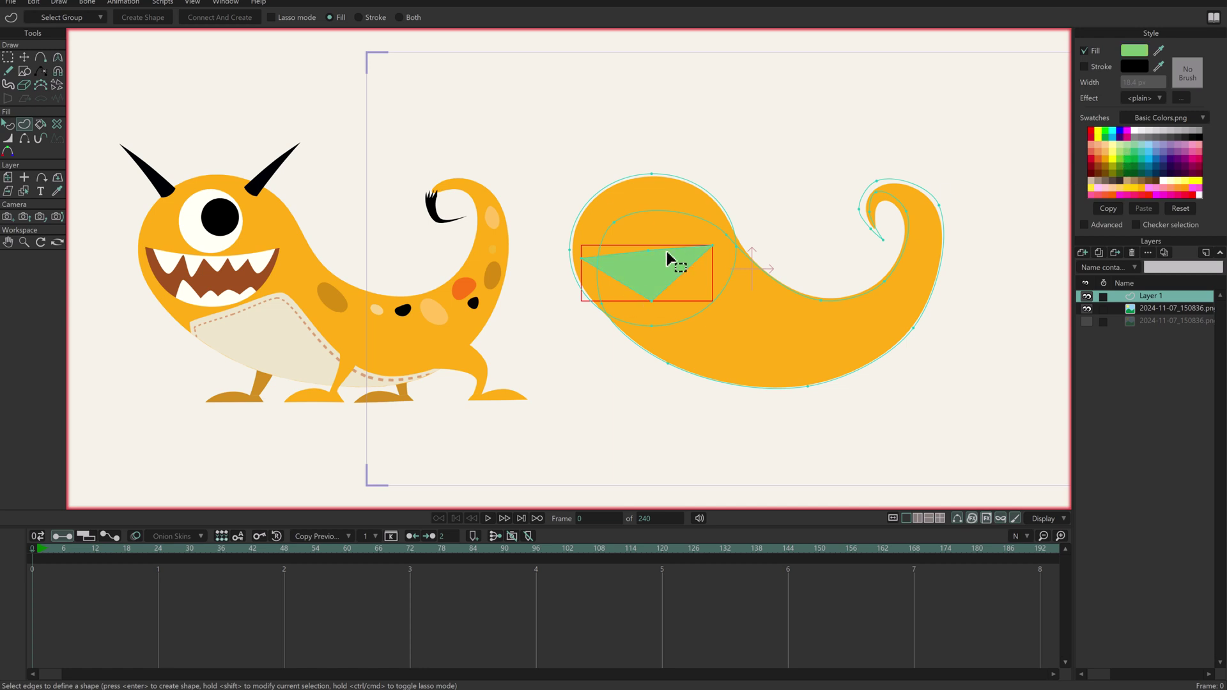
Round the mouth's lower edge, bend the middle of its upper edge slightly downward, and adjust the bottom point.
left_click(56, 59)
left_click_drag(662, 299, 823, 300)
left_click(650, 252)
left_click(23, 58)
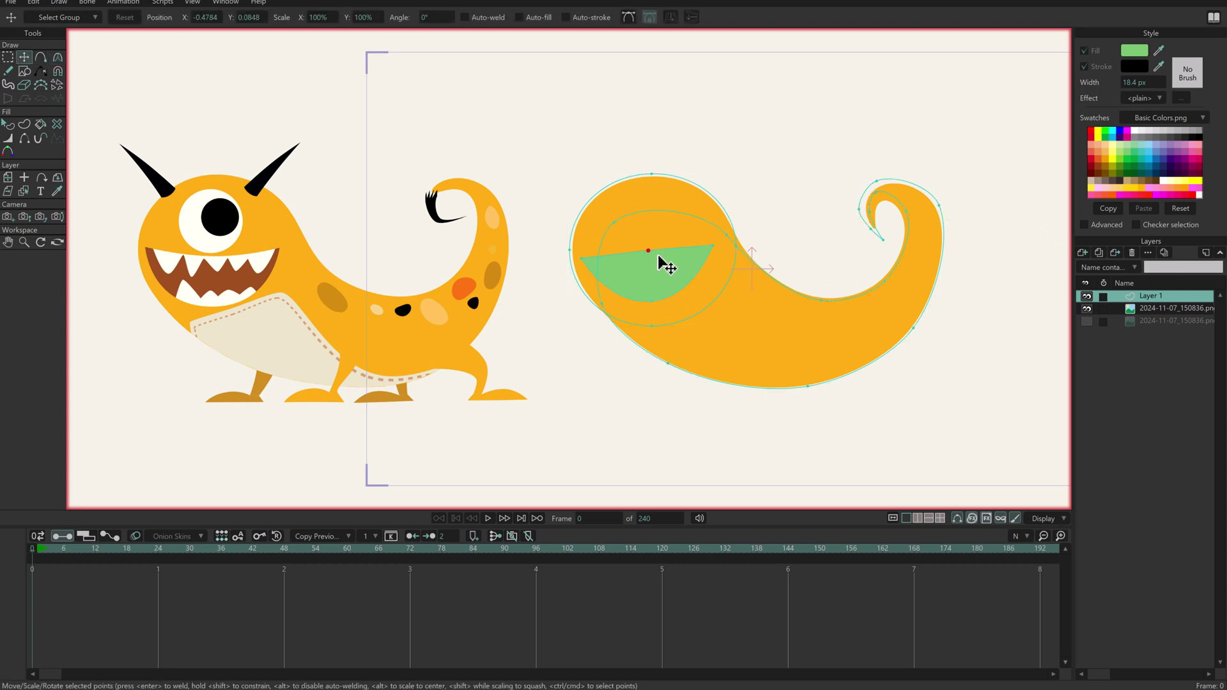
left_click(650, 305)
Set the green mouth shape to subtract from the head and body, and check the individual body and head shapes.
left_click(9, 125)
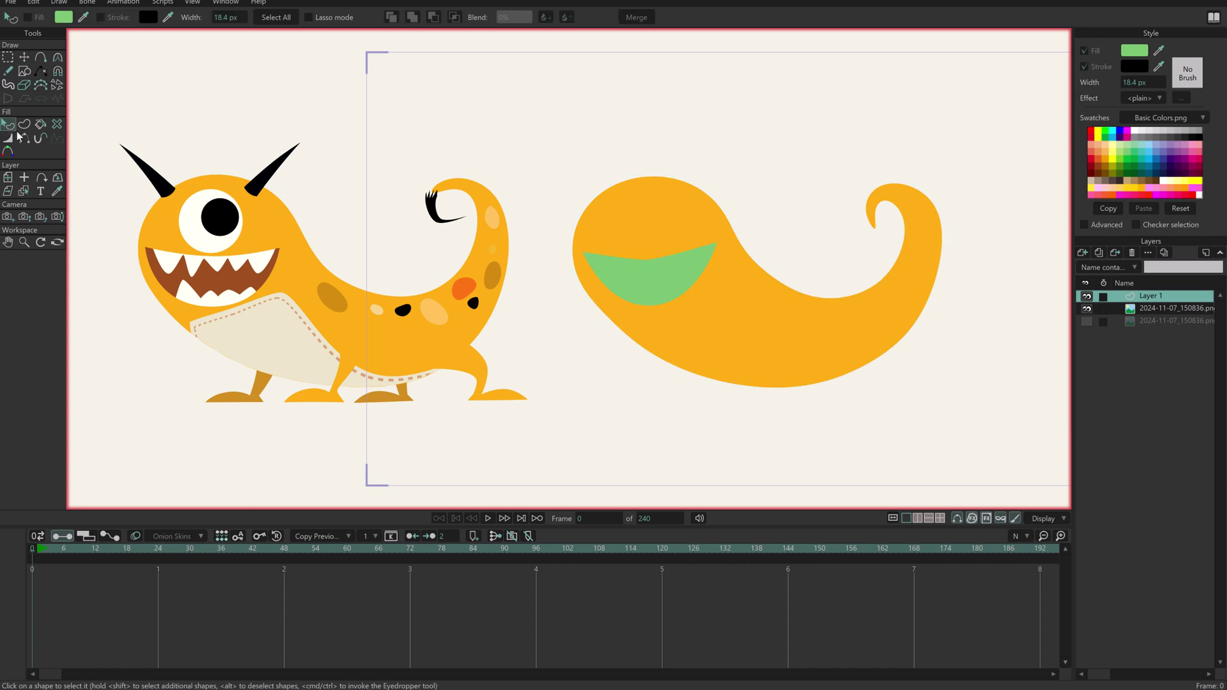
left_click(631, 278)
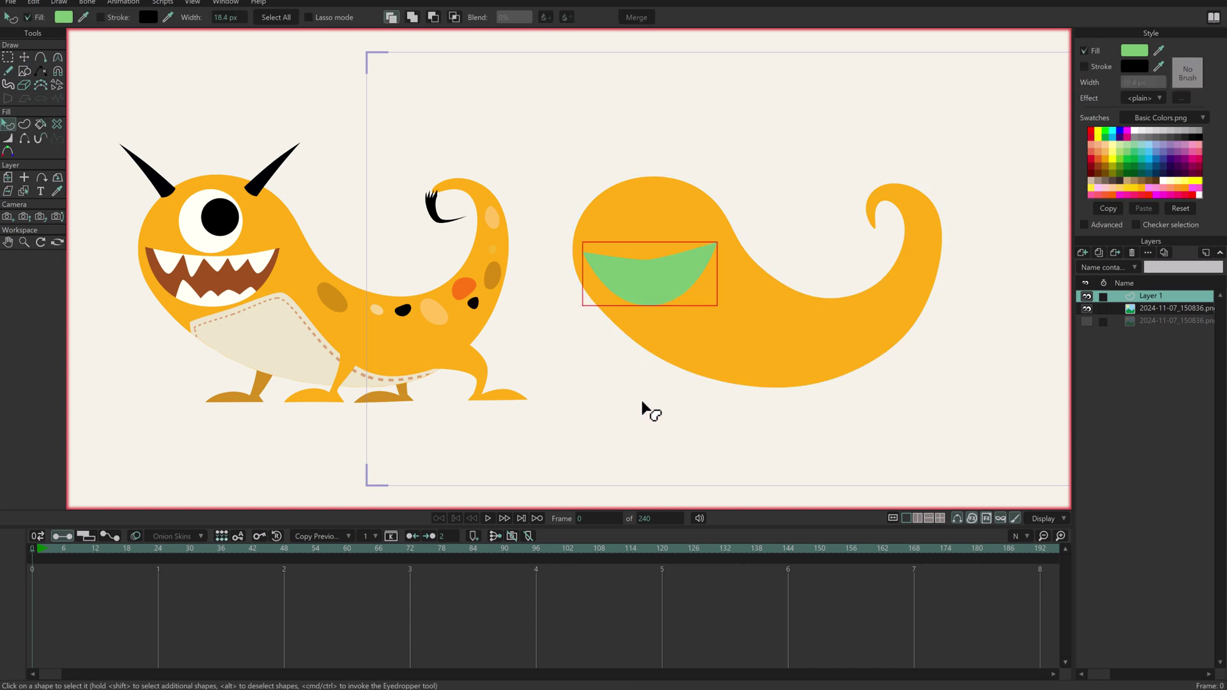
left_click(434, 19)
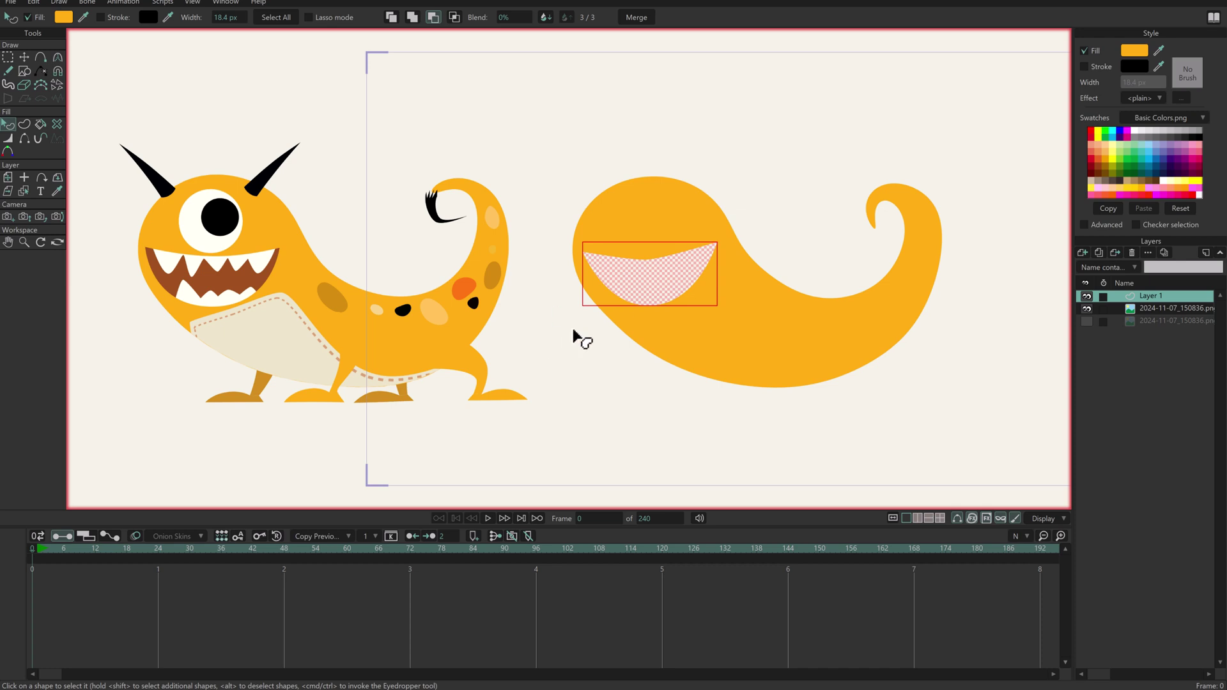
left_click(576, 343)
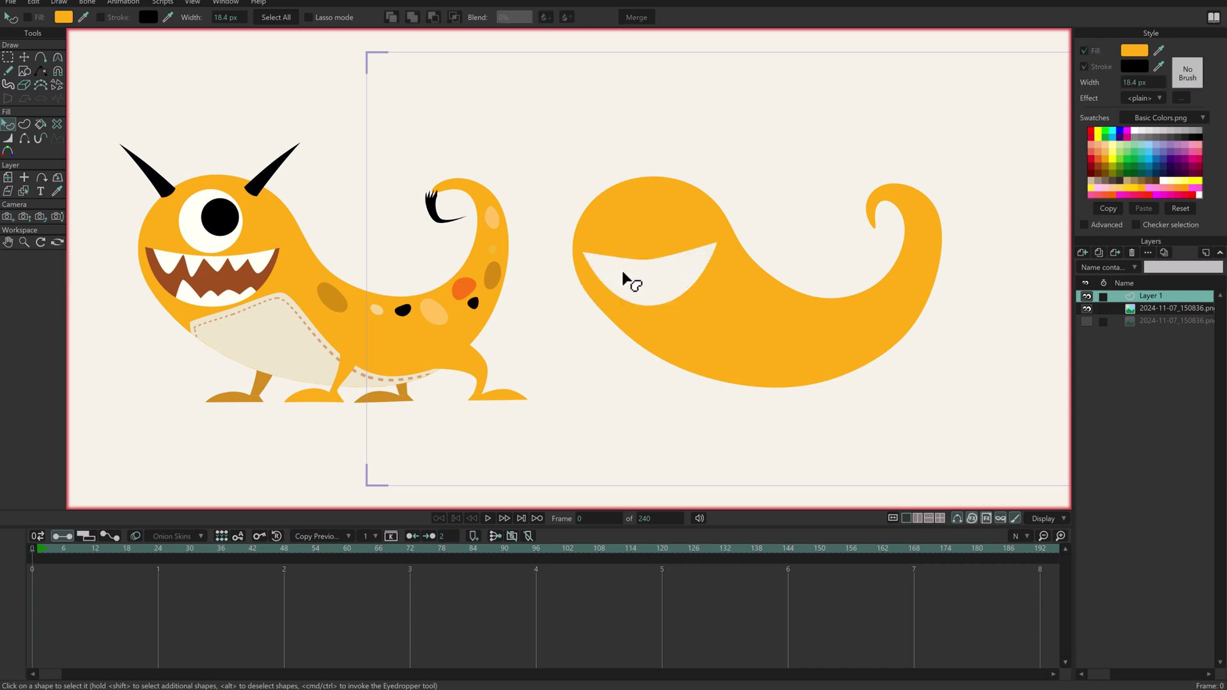
left_click(752, 324)
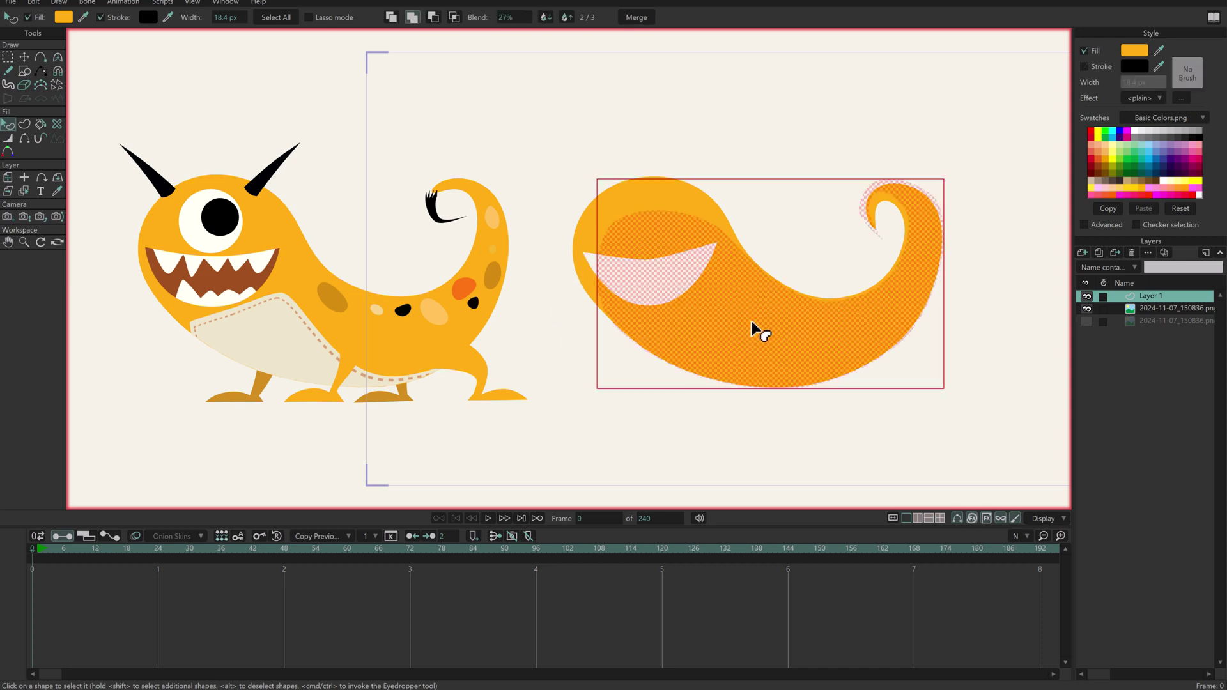
left_click(661, 198)
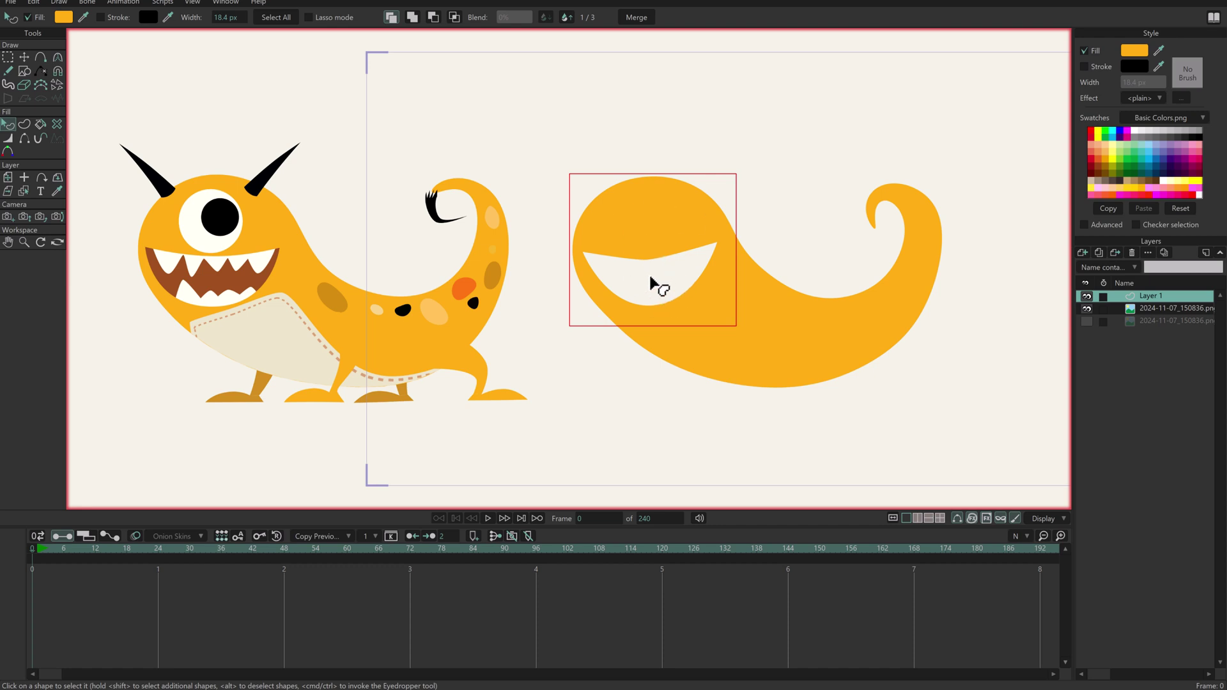
Select all points of the mouth cutout and move them slightly up within the head.
left_click(8, 58)
double_click(697, 279)
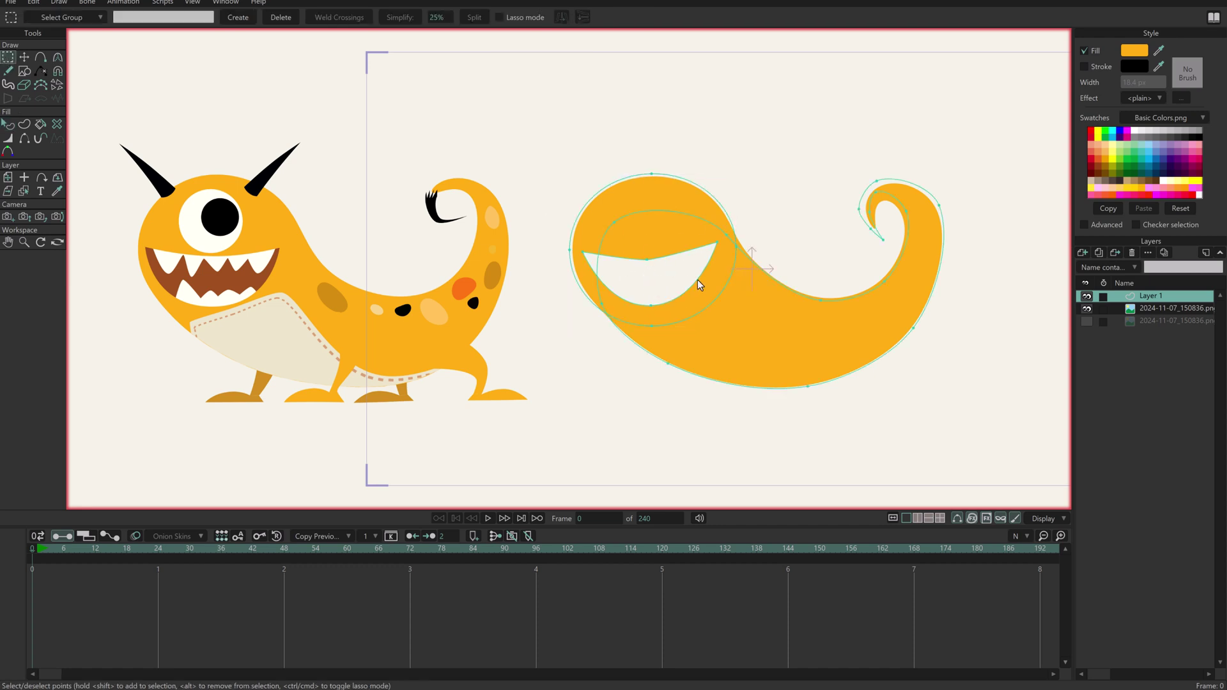
left_click(25, 58)
left_click_drag(680, 282, 660, 250)
Select the body in the liquid shape and turn on its black stroke.
left_click(7, 124)
left_click(633, 286)
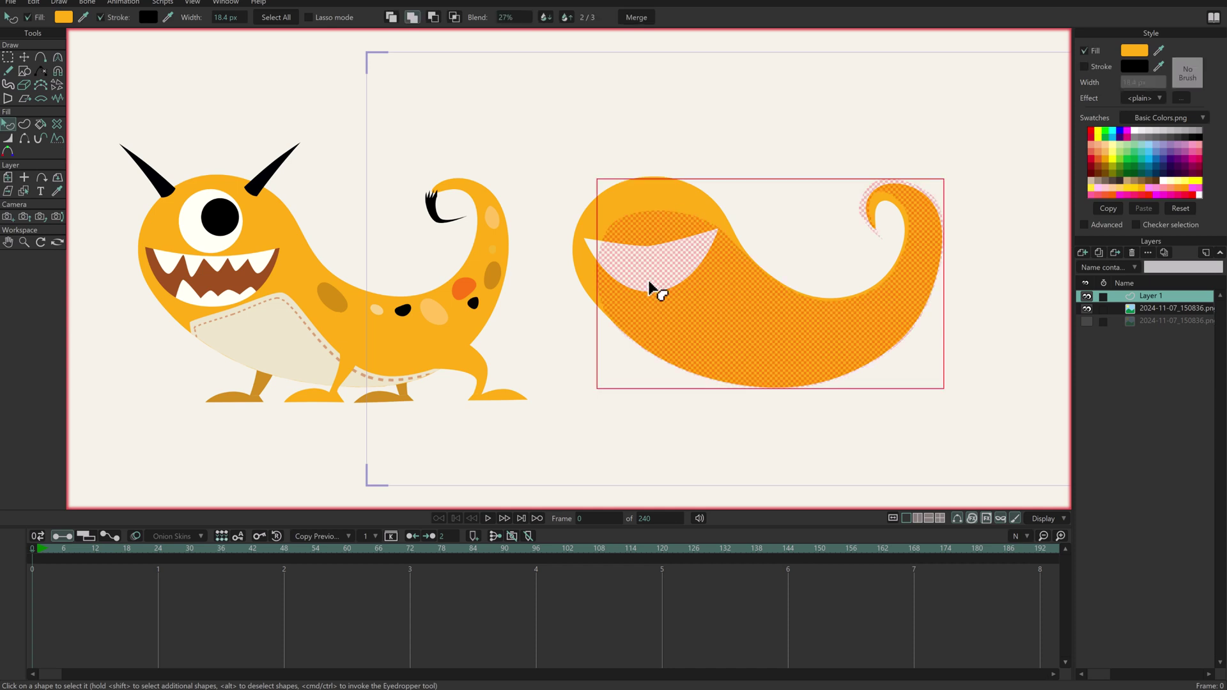
left_click(1084, 67)
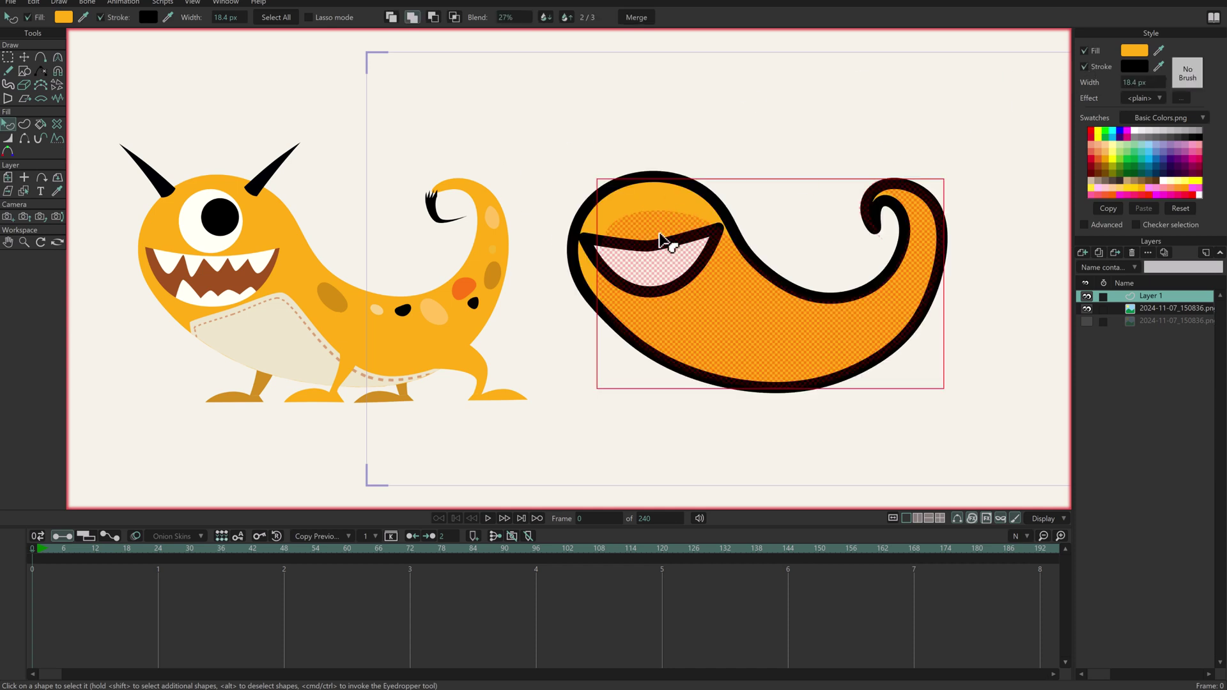
Move the whole mouth cutout around inside the head to test how the outline follows it.
left_click(11, 58)
left_click(677, 238)
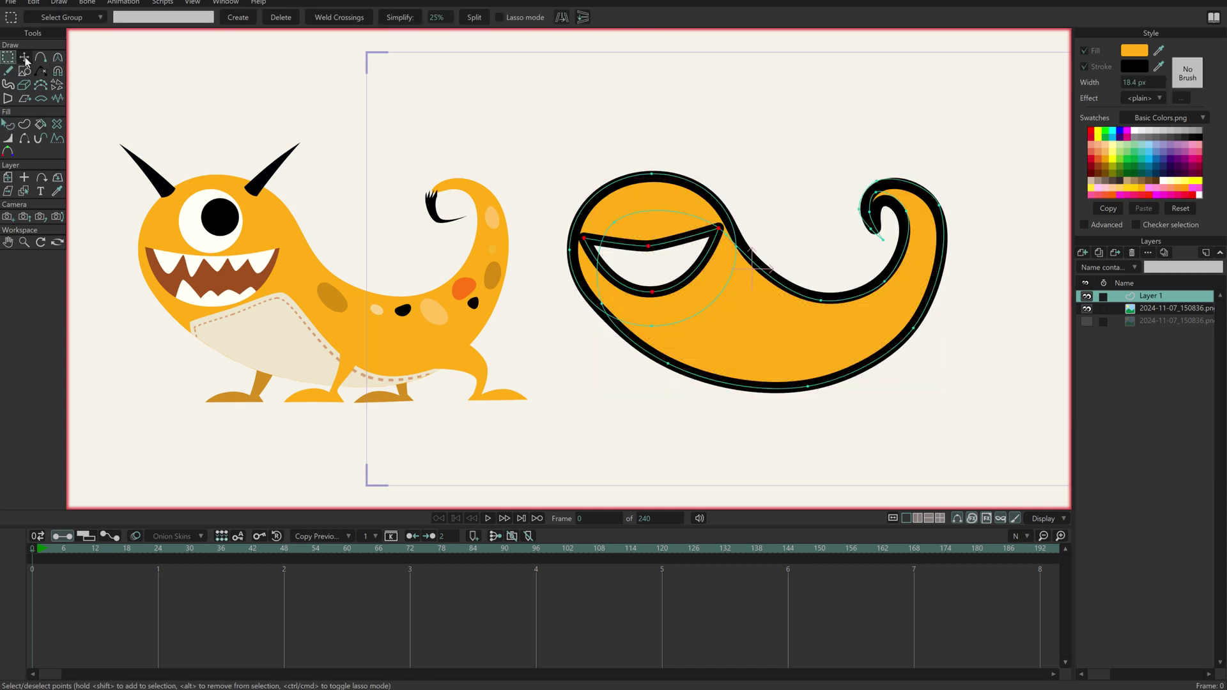
left_click(24, 58)
left_click_drag(681, 264, 733, 257)
left_click_drag(640, 281, 607, 289)
left_click_drag(693, 261, 761, 238)
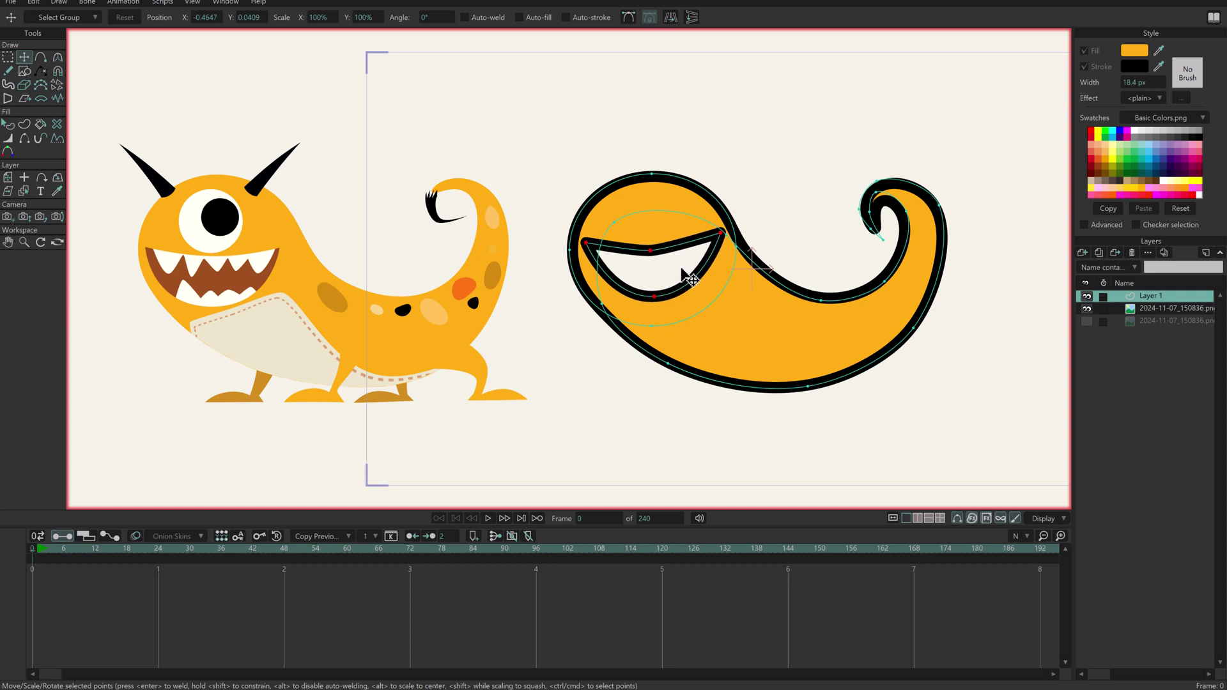
left_click_drag(631, 289, 697, 274)
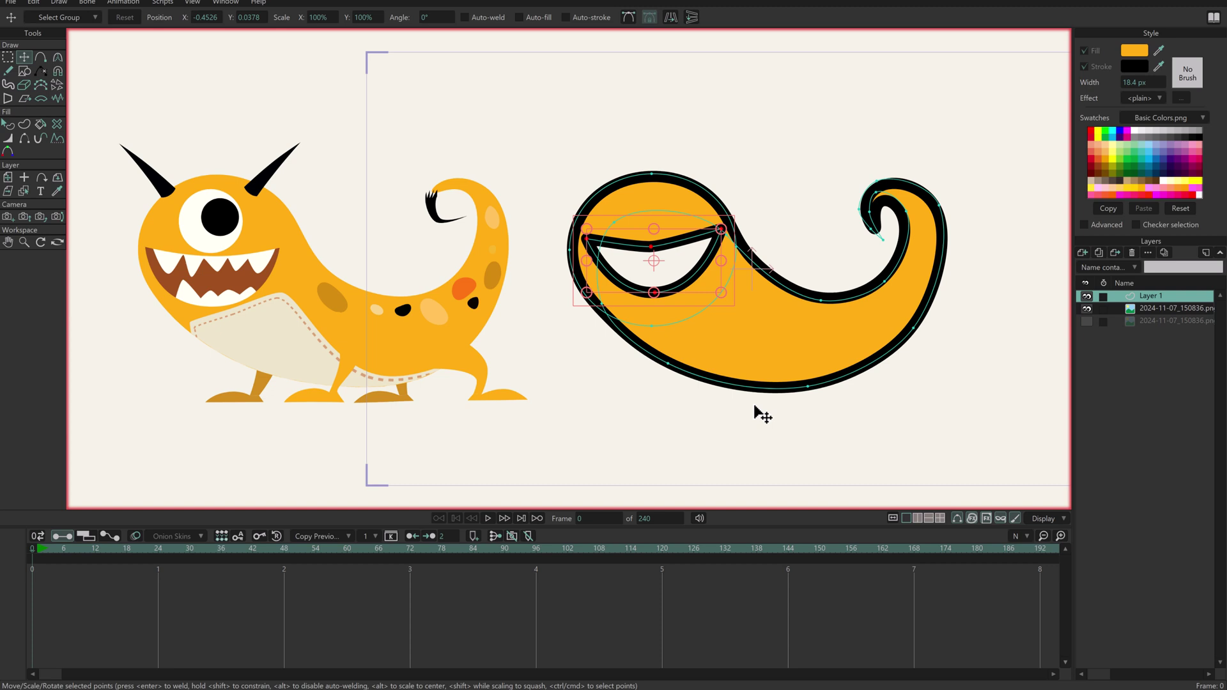
Nudge the mouth cutout back slightly left and up.
key("ctrl+Left")
key("ctrl+Left")
key("ctrl+Left")
key("ctrl+Left")
key("ctrl+Up")
Turn off the body shape's stroke and deselect the shape.
key("q")
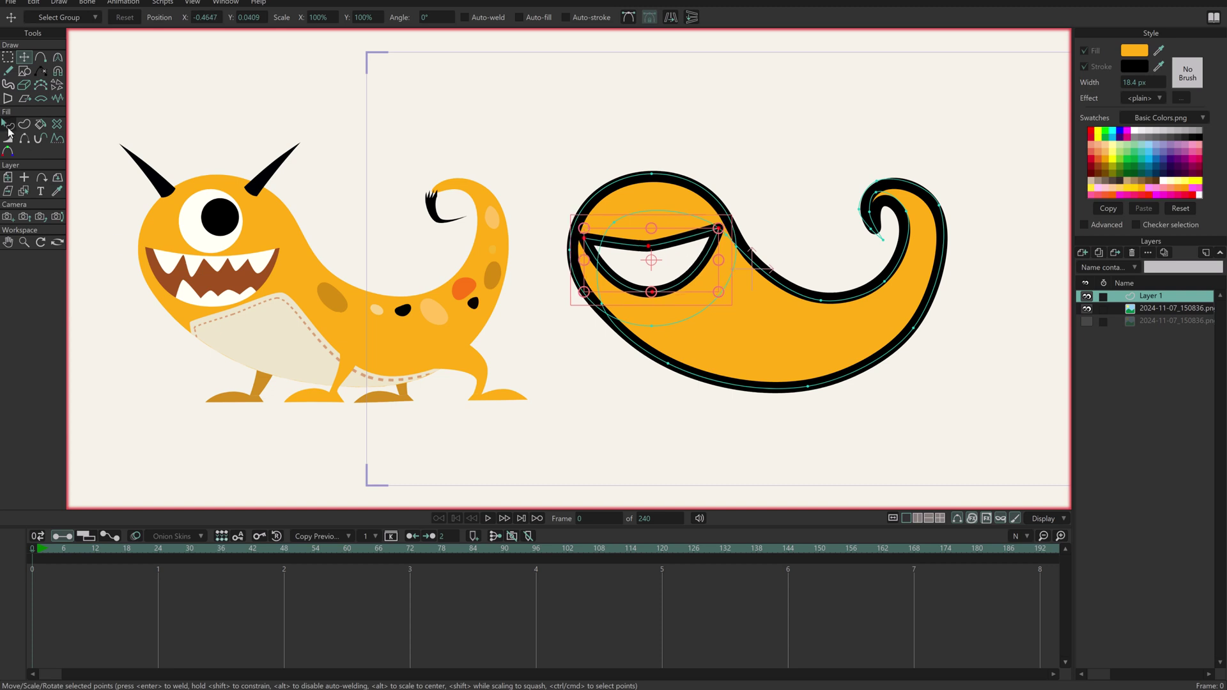
left_click(721, 219)
left_click(1098, 68)
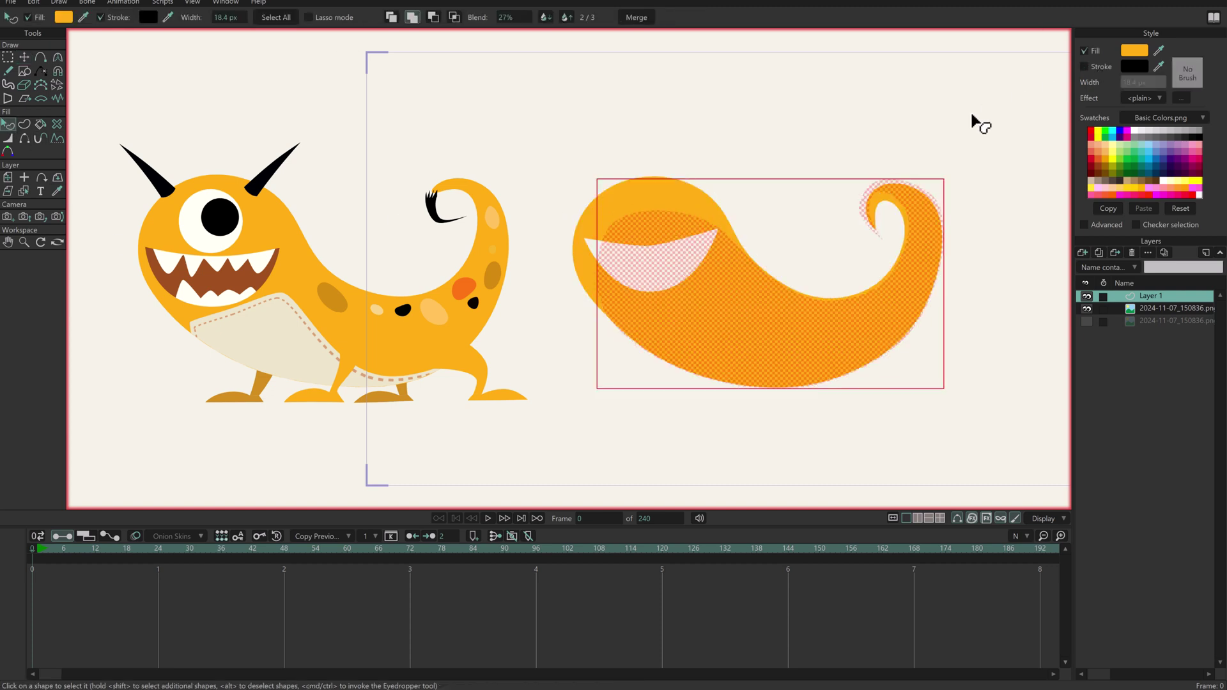
left_click(987, 115)
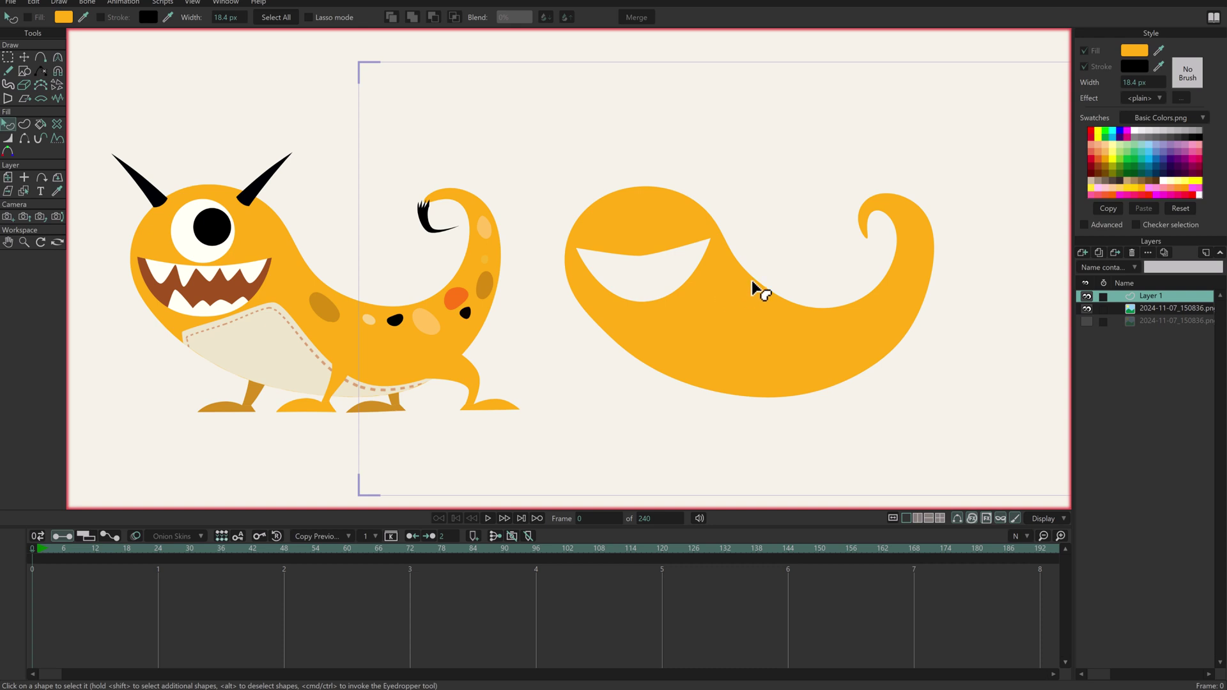
Draw a closed, straight-edged outline around the mouth opening, slightly larger than the cutout on all sides.
scroll(737, 285, "up", 1)
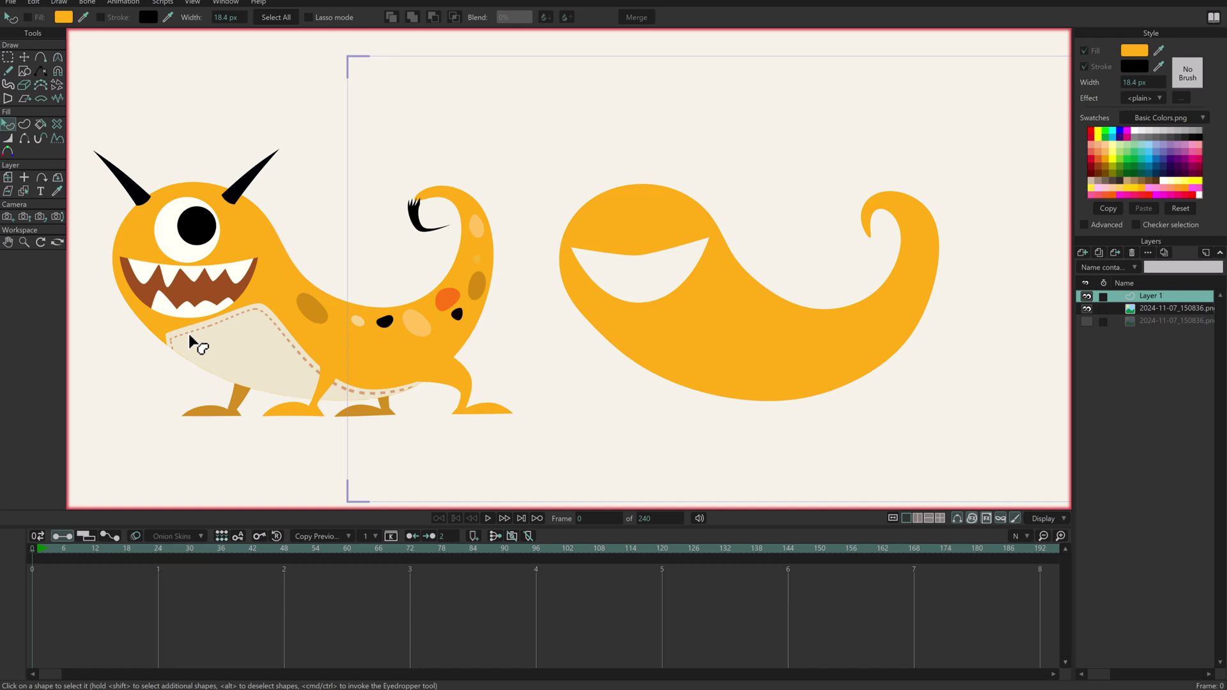
left_click(33, 58)
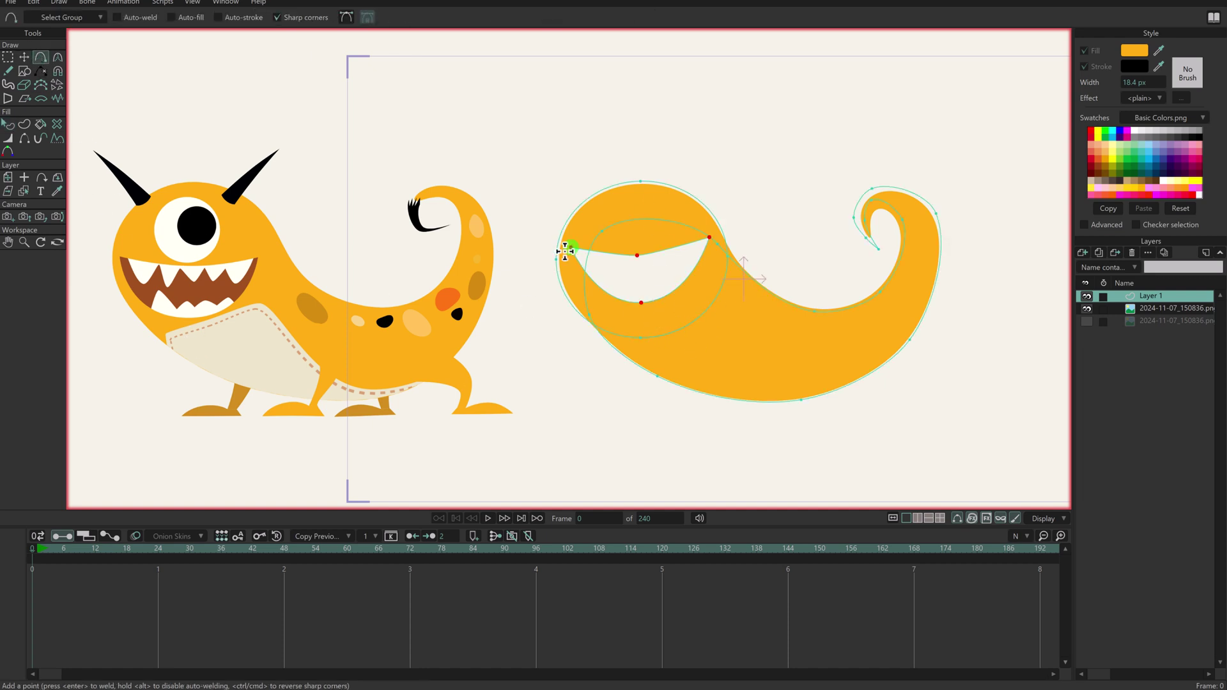
left_click_drag(642, 231, 573, 236)
left_click(565, 274)
left_click(600, 315)
left_click(668, 316)
left_click(720, 270)
left_click(710, 224)
left_click(688, 211)
left_click(641, 233)
key("Return")
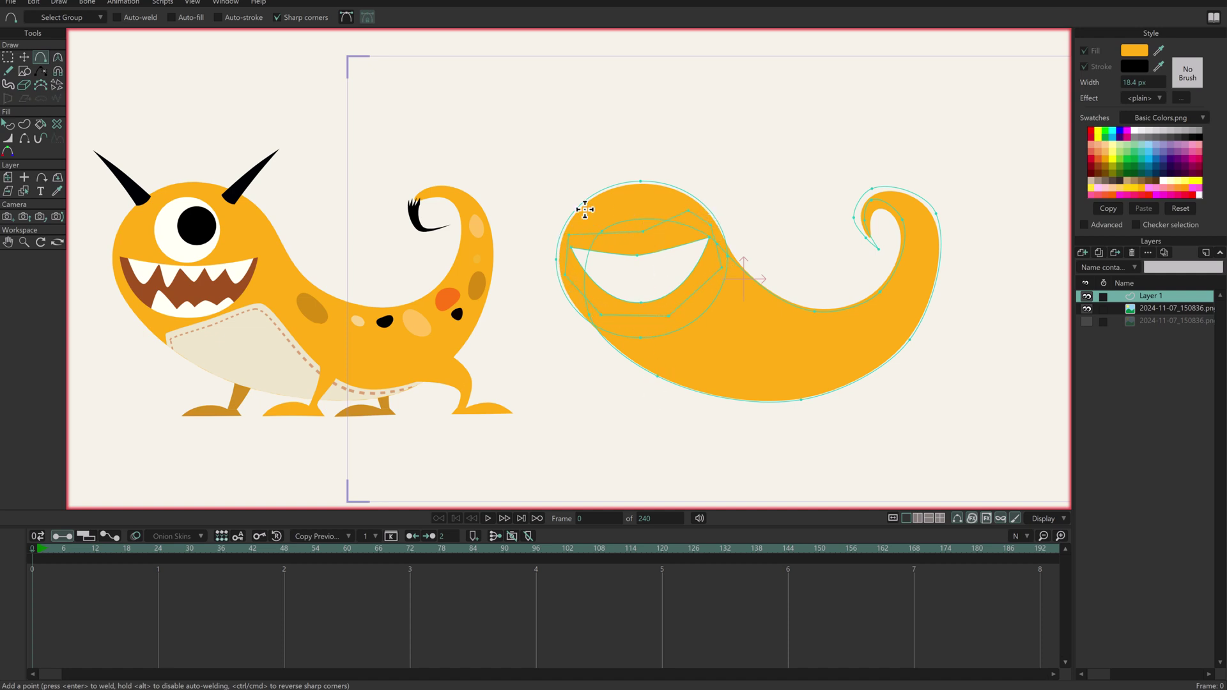
Create a filled shape from the new outline and colour it with the brown sampled from the reference monster's mouth.
left_click(25, 127)
left_click(667, 241)
key("Return")
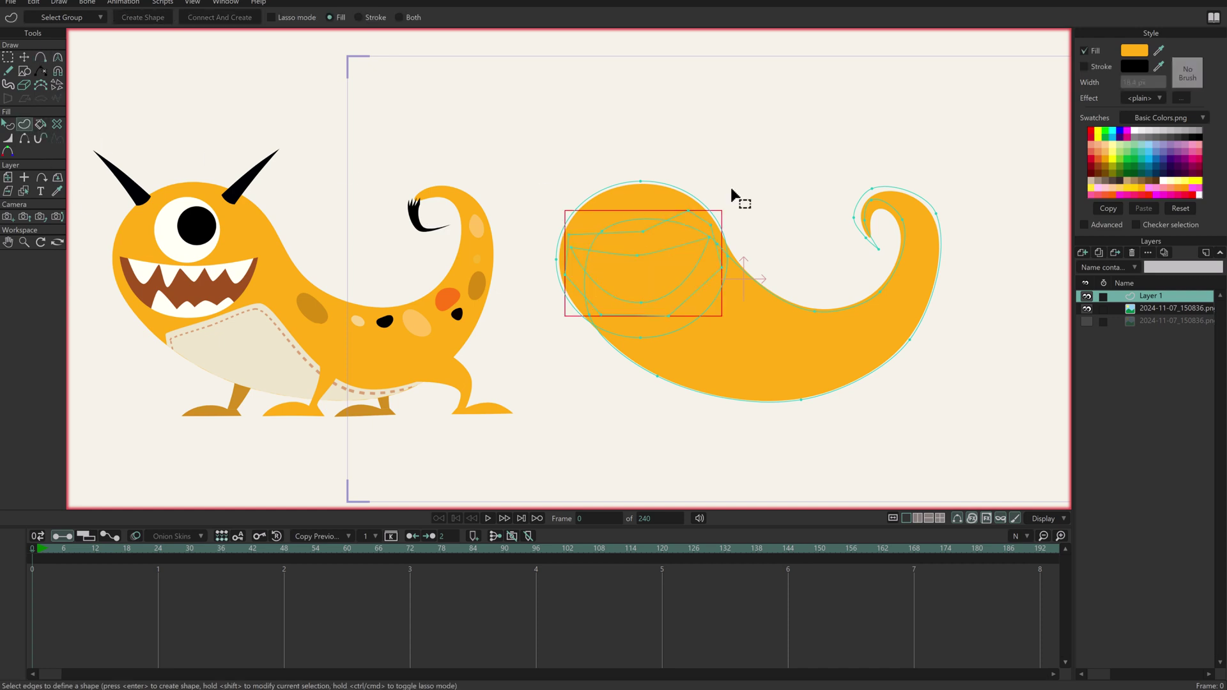
left_click_drag(1158, 49, 203, 291)
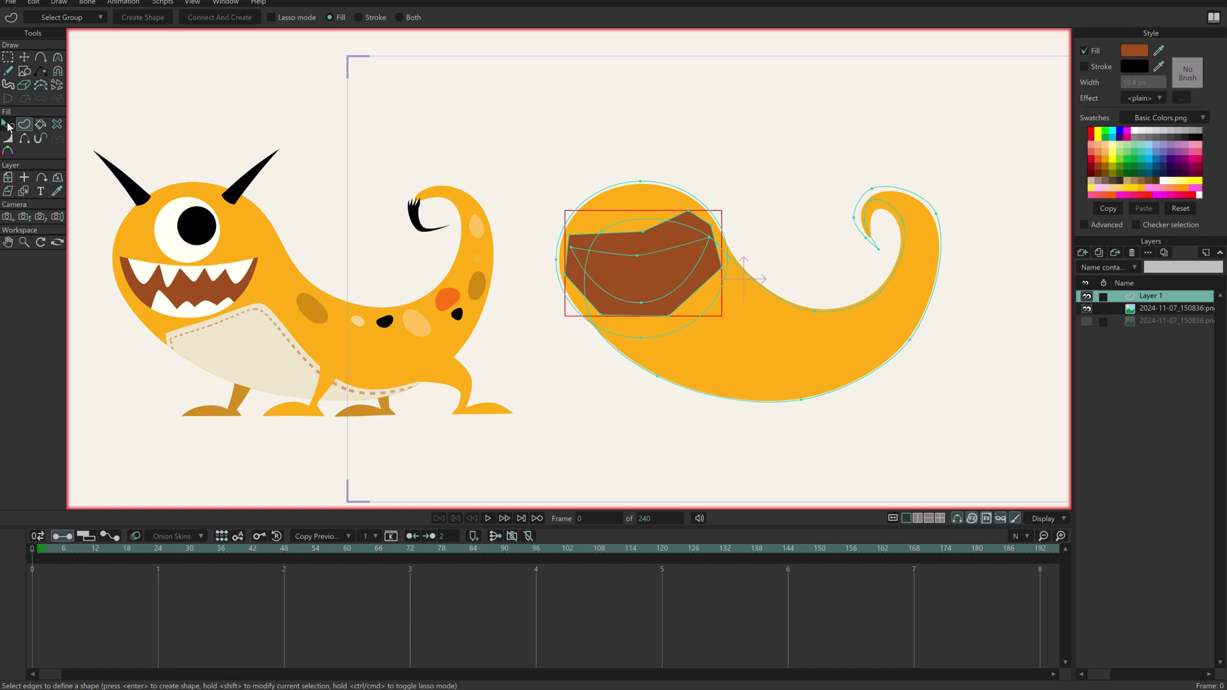
Try lowering the brown shape two levels in the stacking order, and raise it back to the front.
left_click(9, 126)
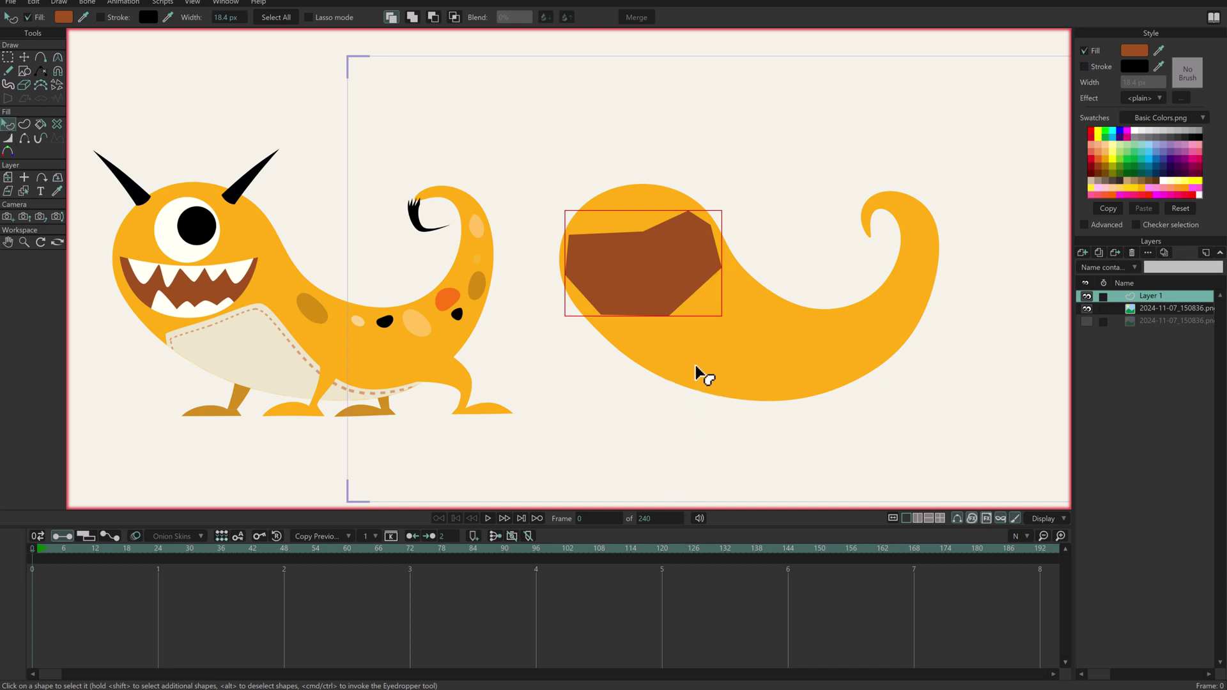
key("Down")
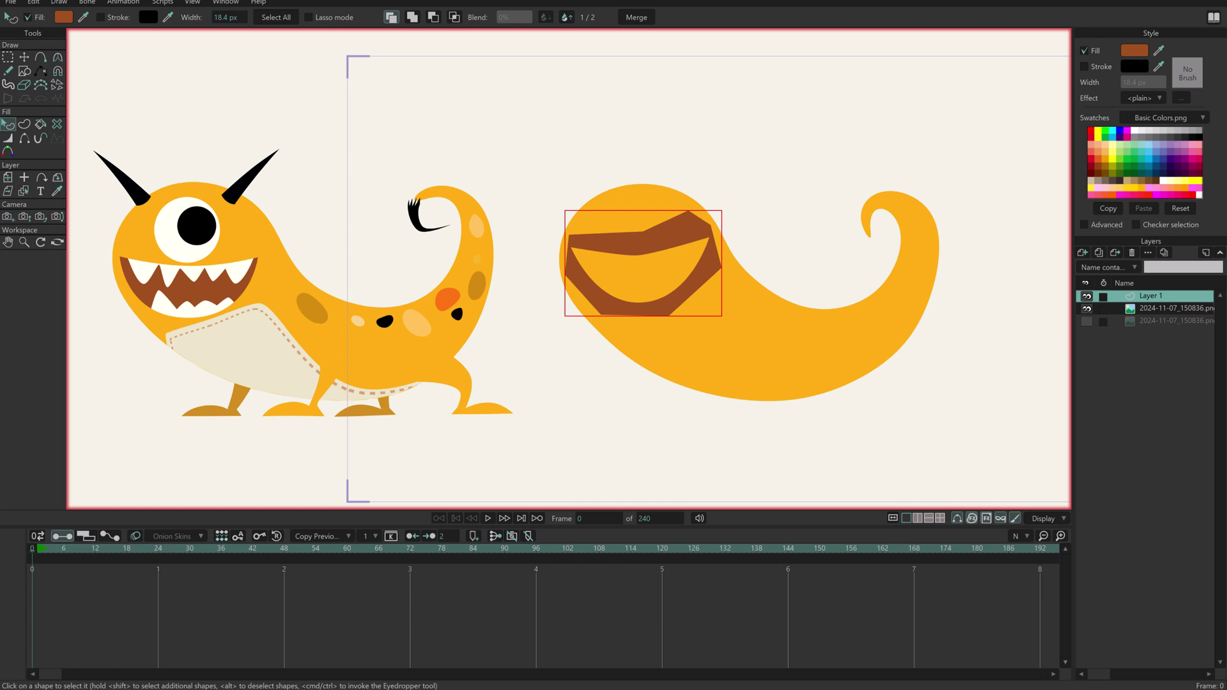
key("Down")
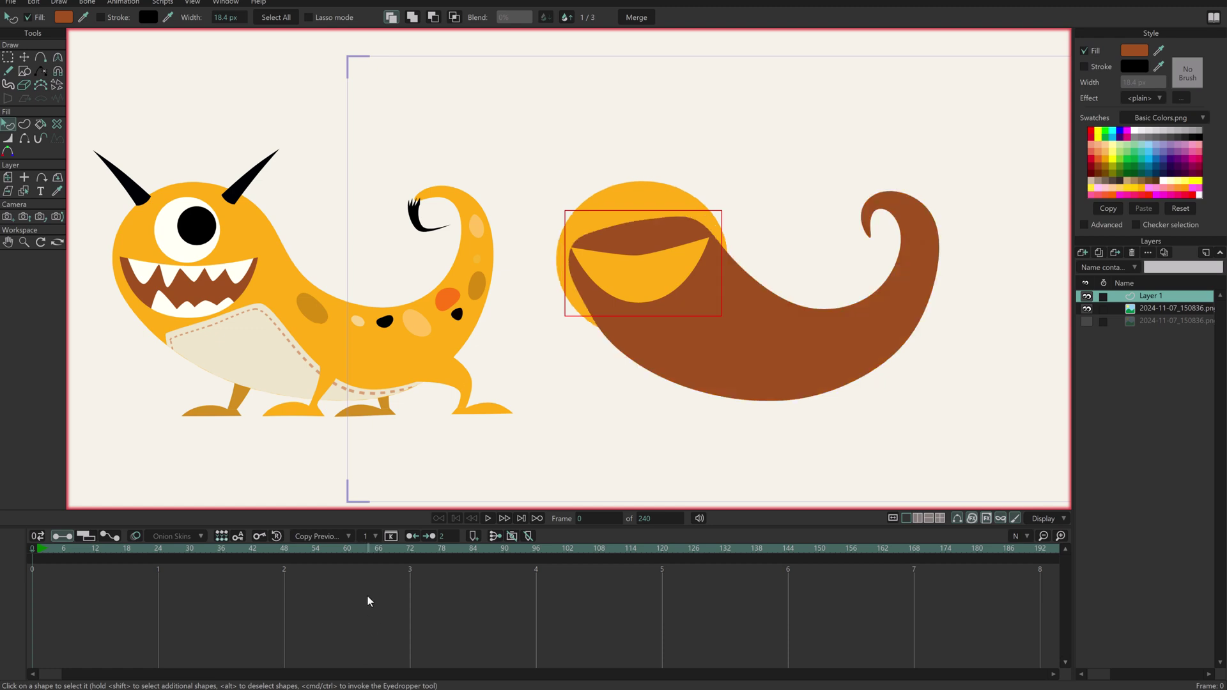
key("Up")
key("Up")
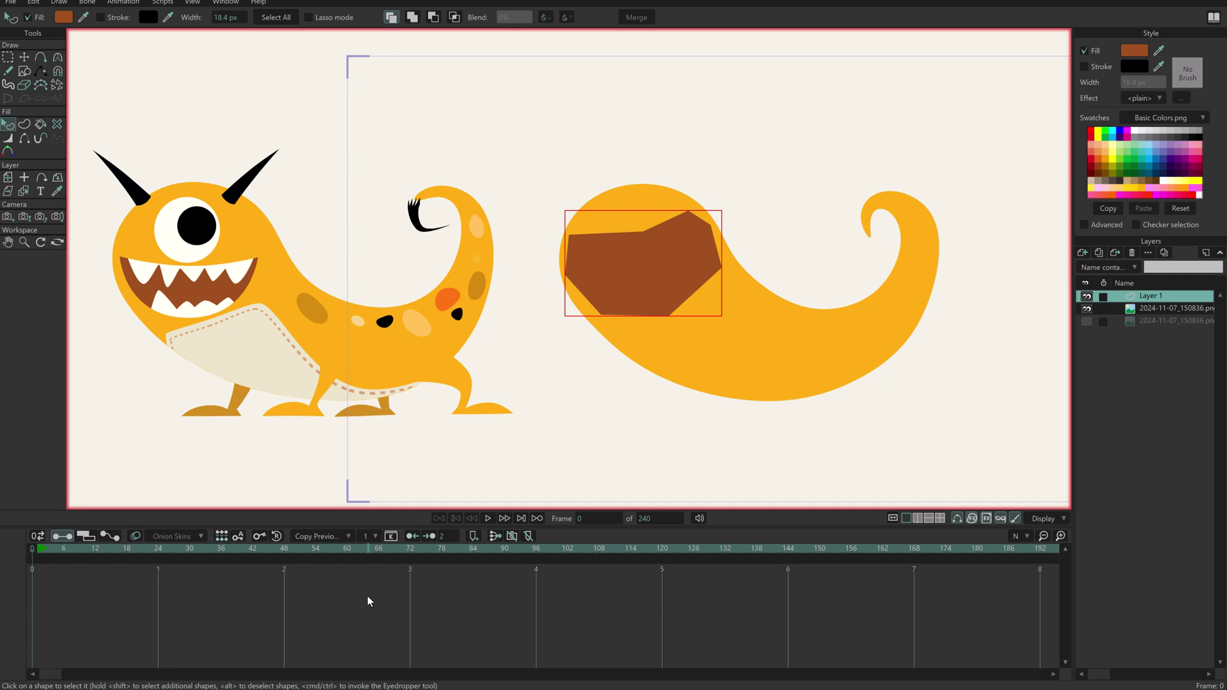
Try placing the brown shape beneath the mouth cutout, selecting the body and brown shapes to compare their liquid grouping.
key("Down")
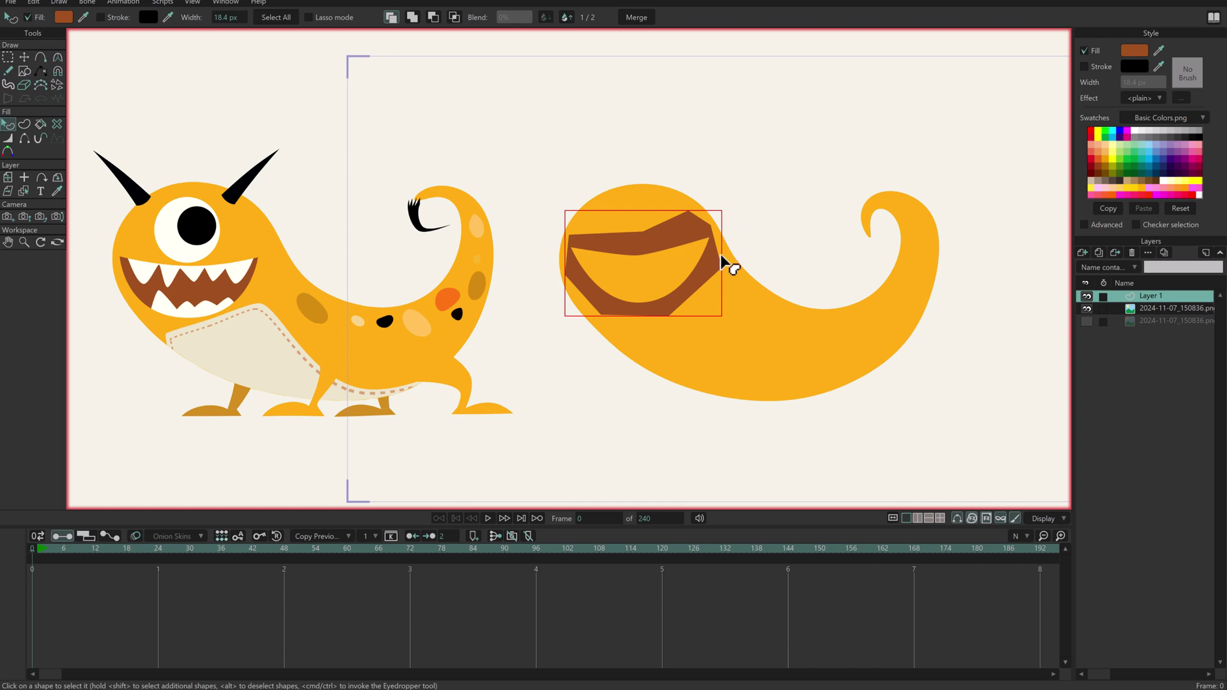
left_click(796, 329)
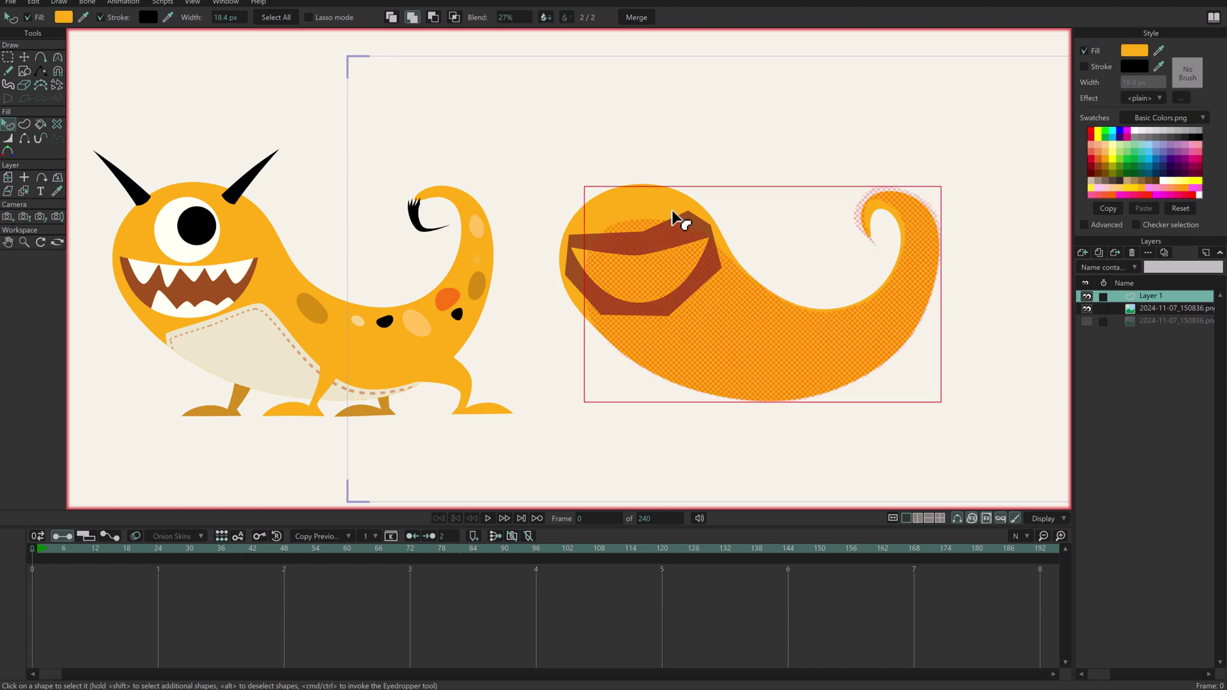
left_click(697, 224)
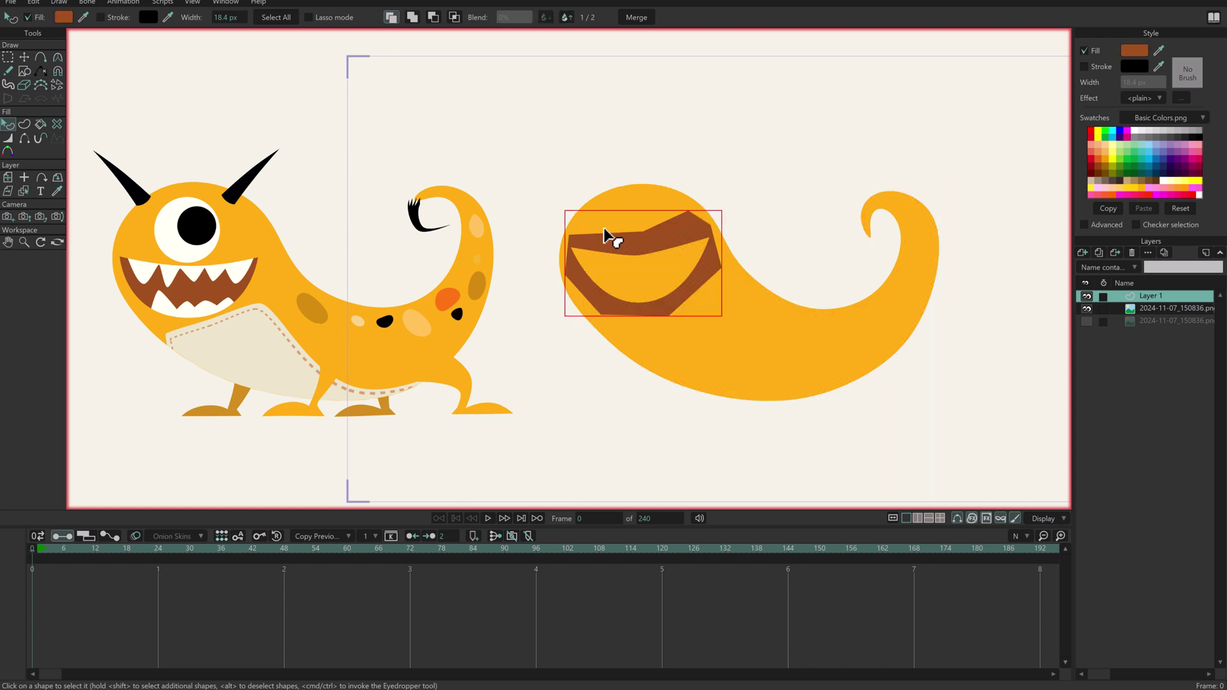
left_click(651, 304)
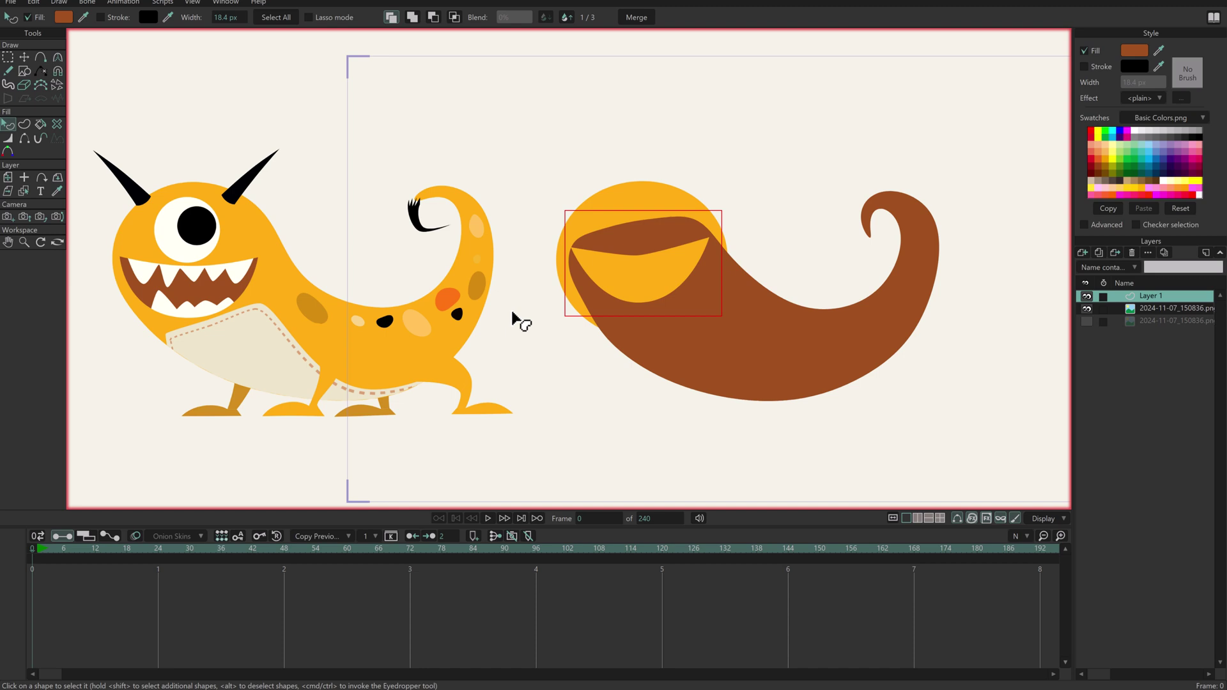
Step the brown shape up and down the stacking order, and place it behind the head and body to fill the mouth opening.
key("Up")
key("Up")
key("Down")
key("Down")
key("Down")
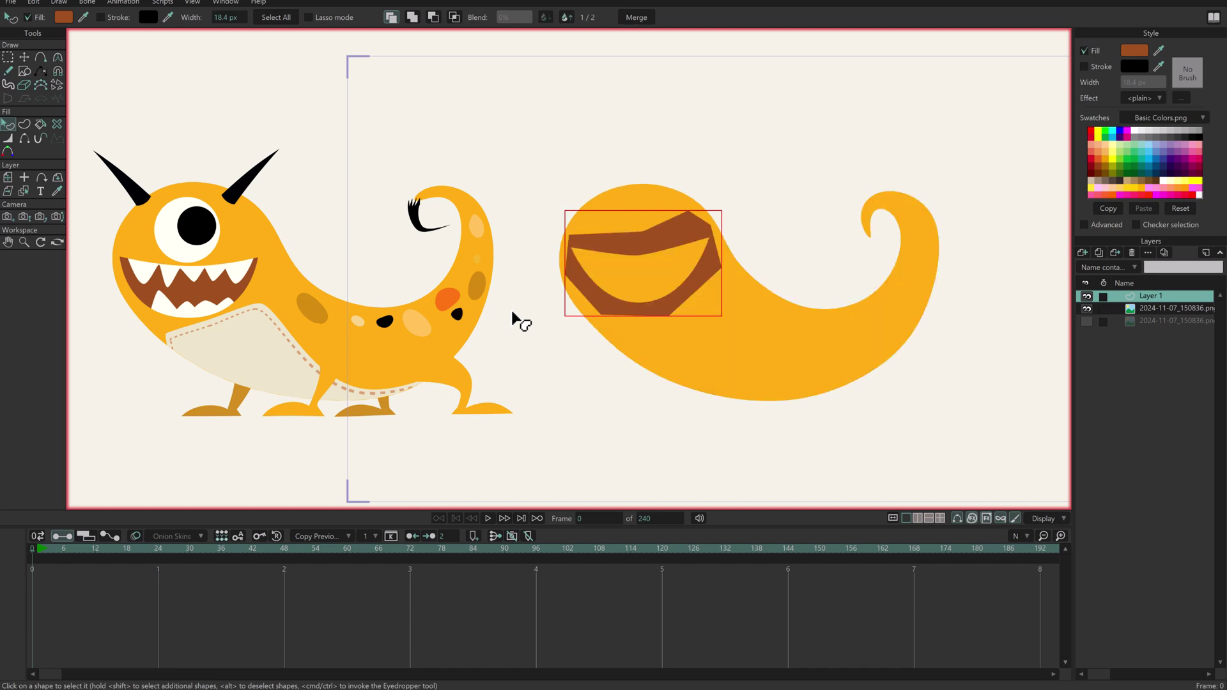
key("Up")
key("Up")
key("Up")
key("Down")
key("Down")
key("ctrl+z")
key("ctrl+shift+z")
key("ctrl+z")
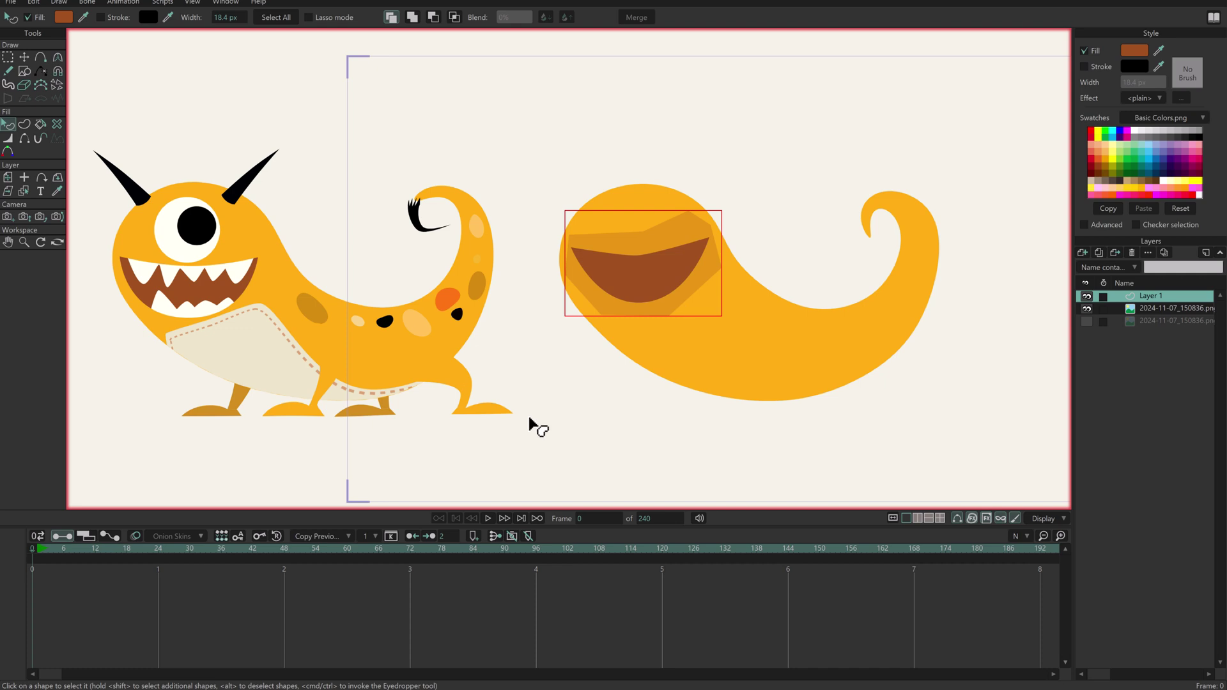
At frame 24, shift the mouth's corner and edge points left so the opening extends past the head's left edge.
left_click(655, 430)
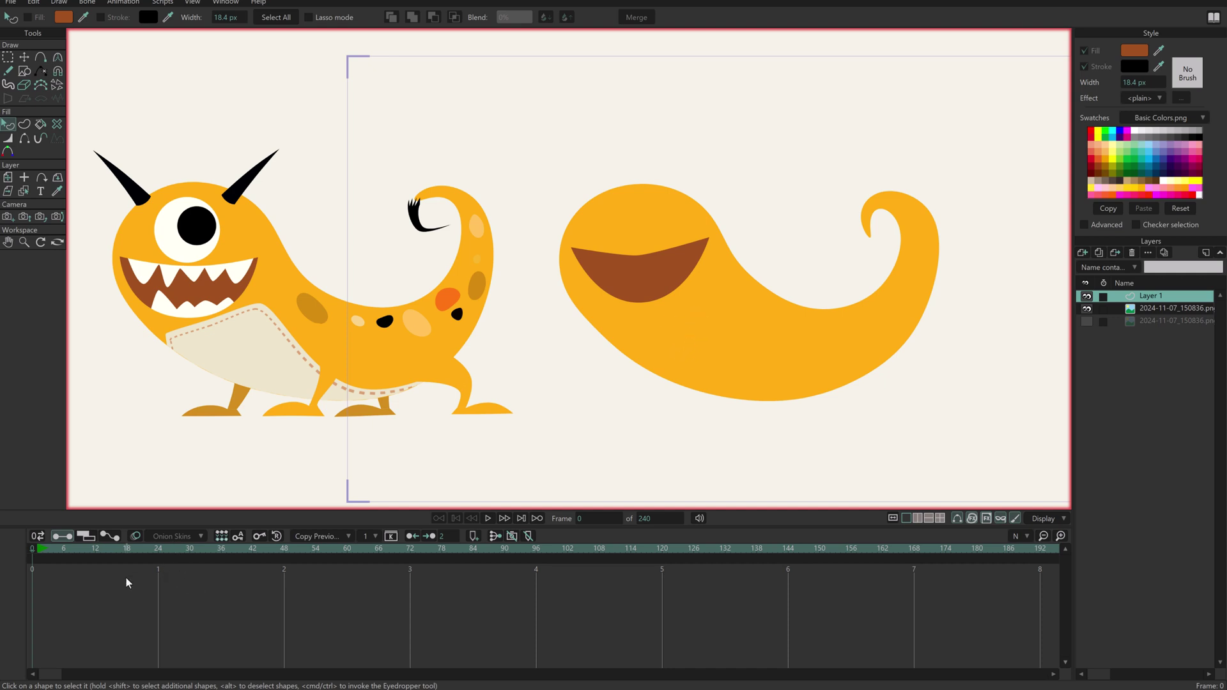
left_click_drag(42, 550, 158, 585)
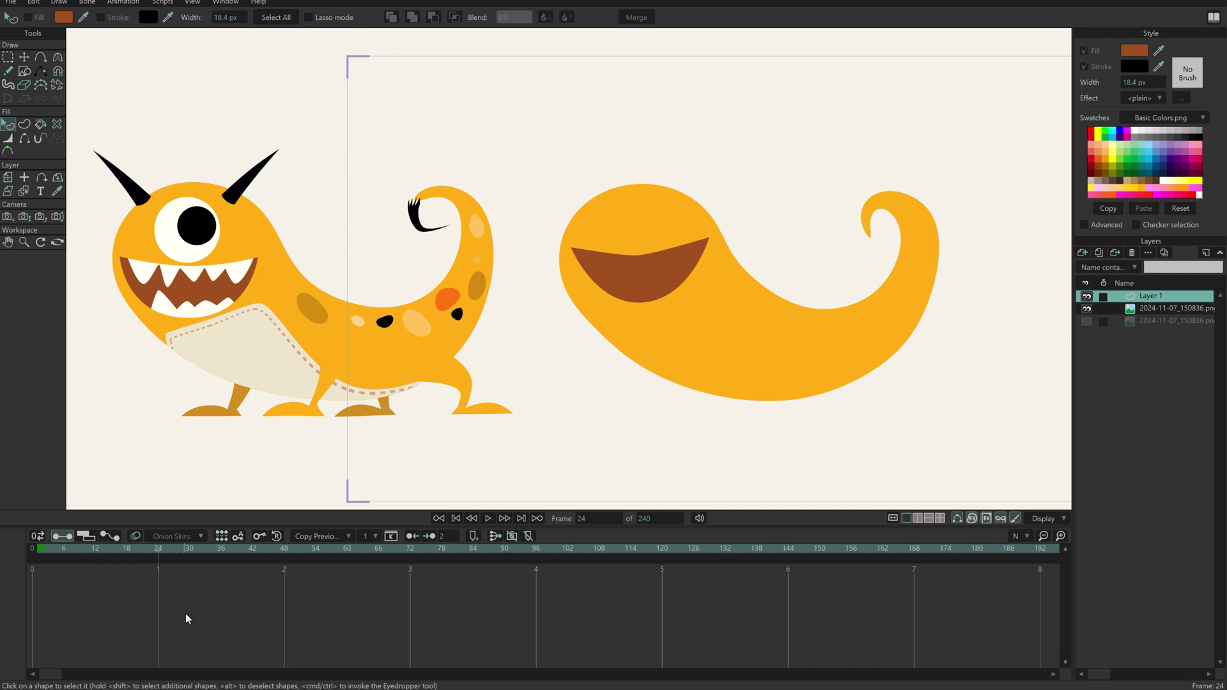
left_click(24, 57)
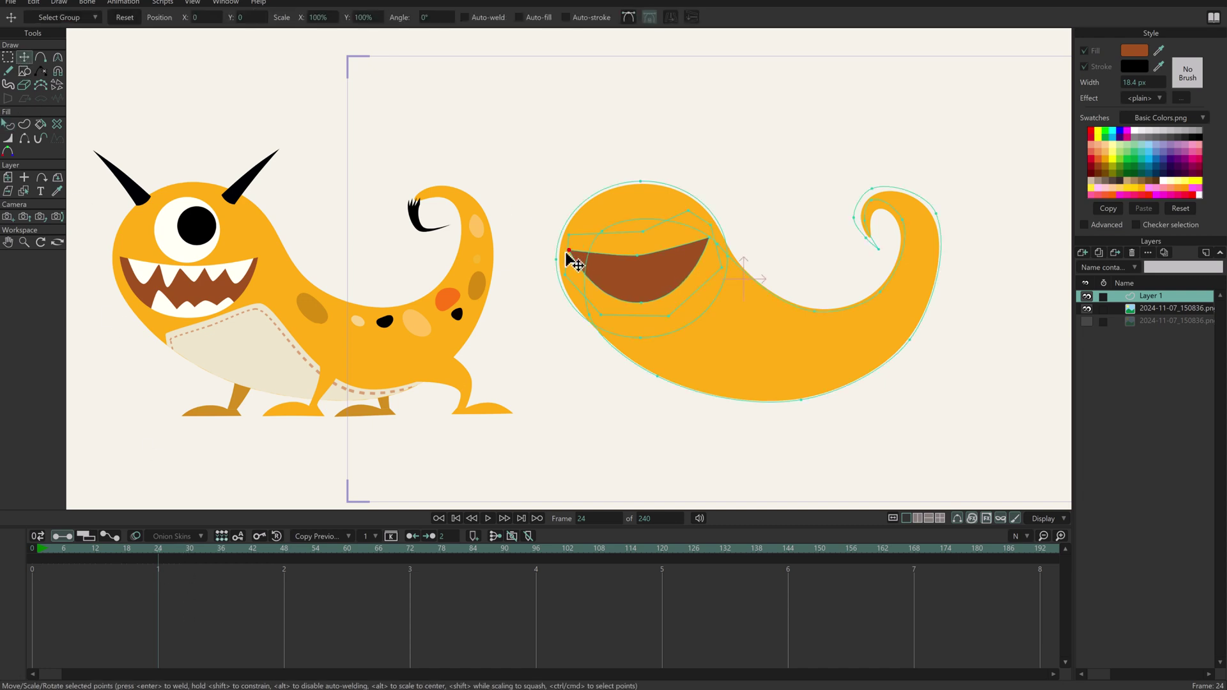
left_click_drag(576, 255, 548, 278)
left_click_drag(640, 303, 581, 314)
left_click_drag(641, 257, 607, 266)
left_click_drag(709, 240, 644, 252)
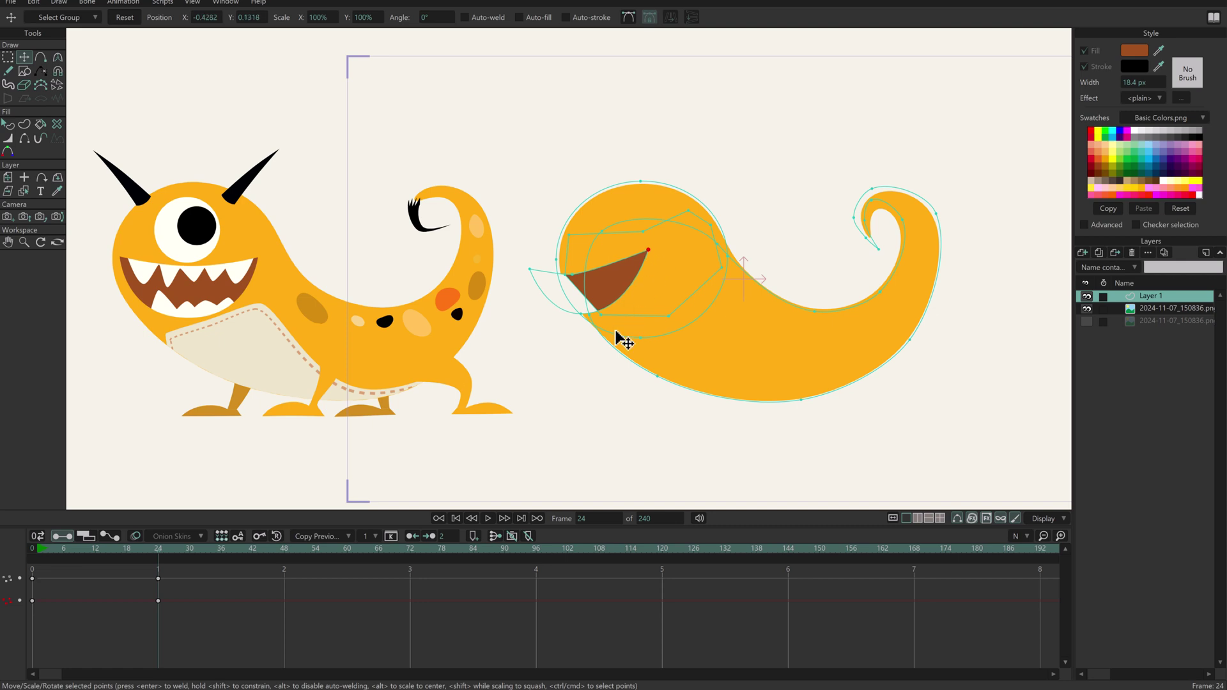
Shift the brown fill shape's surrounding points left at frame 24 and curve its outer edge inward.
scroll(652, 328, "up", 3)
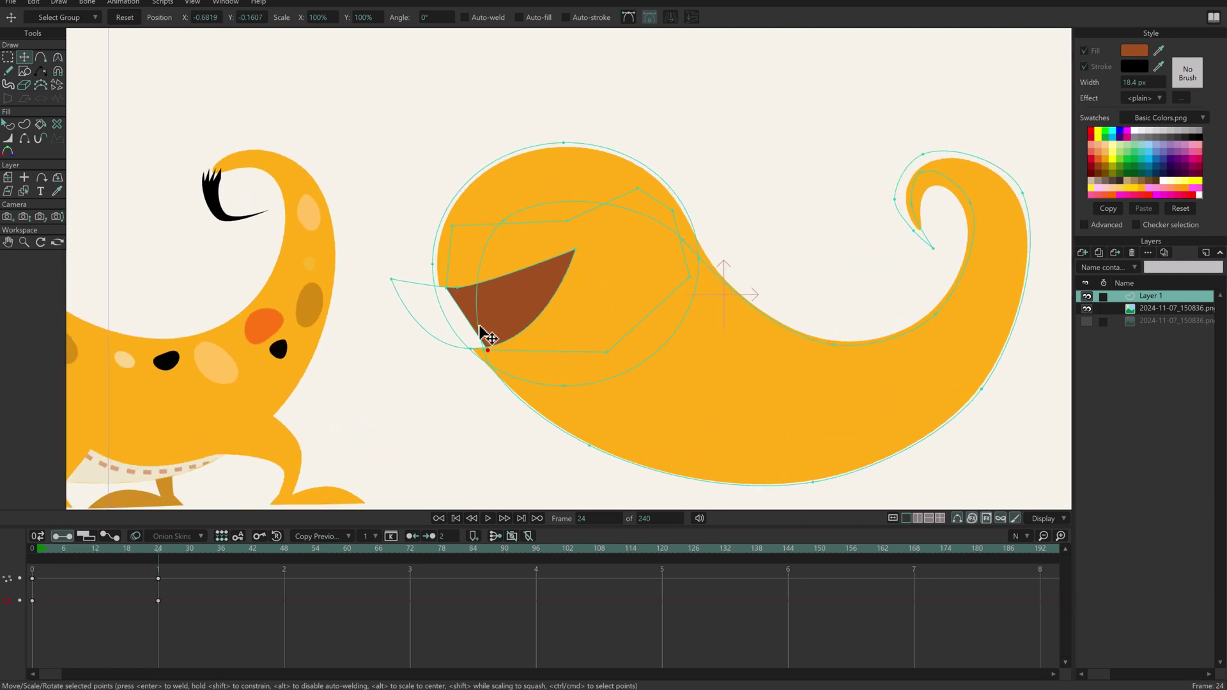
left_click_drag(472, 312, 479, 316)
left_click_drag(466, 236, 455, 285)
left_click_drag(570, 223, 542, 233)
left_click_drag(640, 189, 590, 203)
left_click_drag(671, 214, 644, 215)
left_click_drag(688, 277, 654, 278)
left_click_drag(608, 349, 576, 344)
mouse_move(486, 316)
left_mouse_down()
mouse_move(546, 307)
mouse_move(484, 312)
left_mouse_up()
key("c")
key("t")
left_click_drag(493, 353, 452, 282)
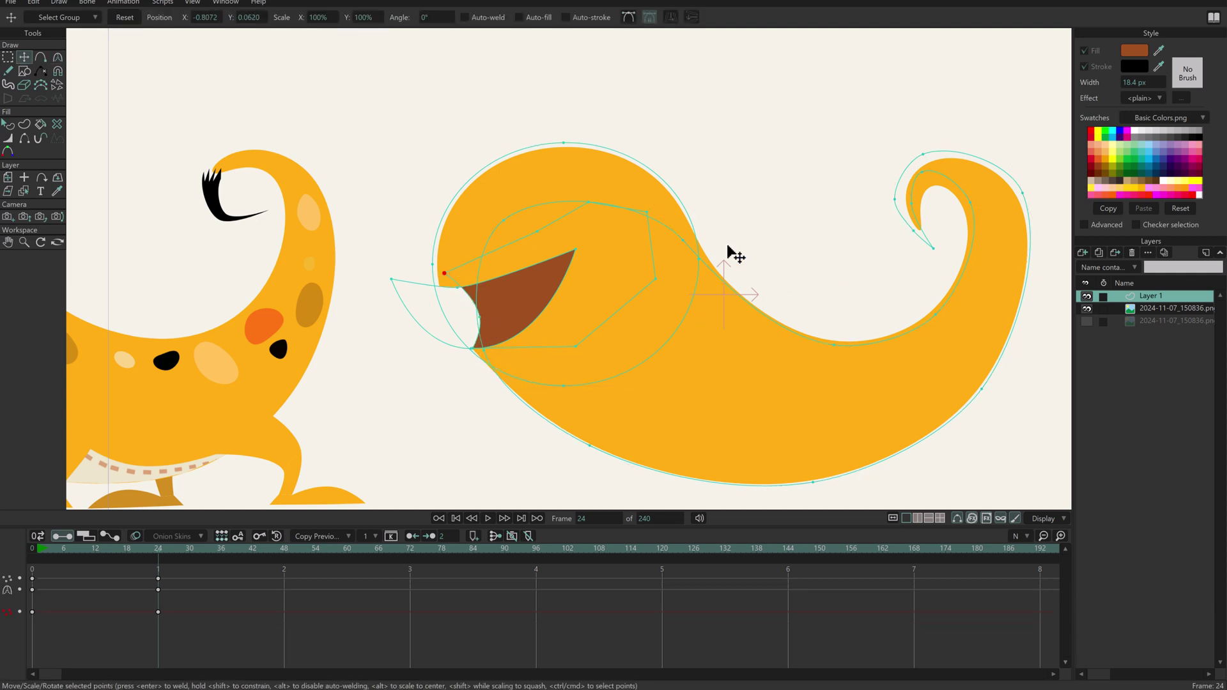
Pull the mouth's left corner inward at frame 13, and push the brown fill's outer edge inward at frame 16.
scroll(556, 256, "down", 2)
left_click_drag(33, 548, 147, 546)
left_click_drag(40, 551, 121, 554)
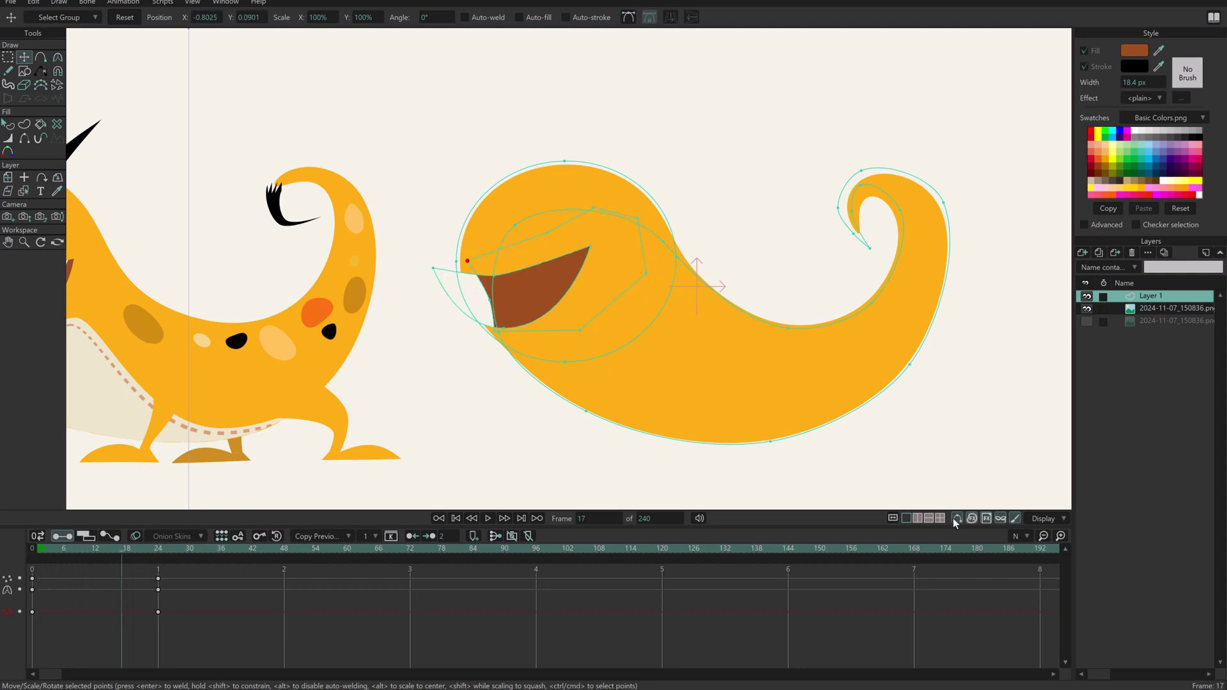
left_click_drag(37, 547, 99, 570)
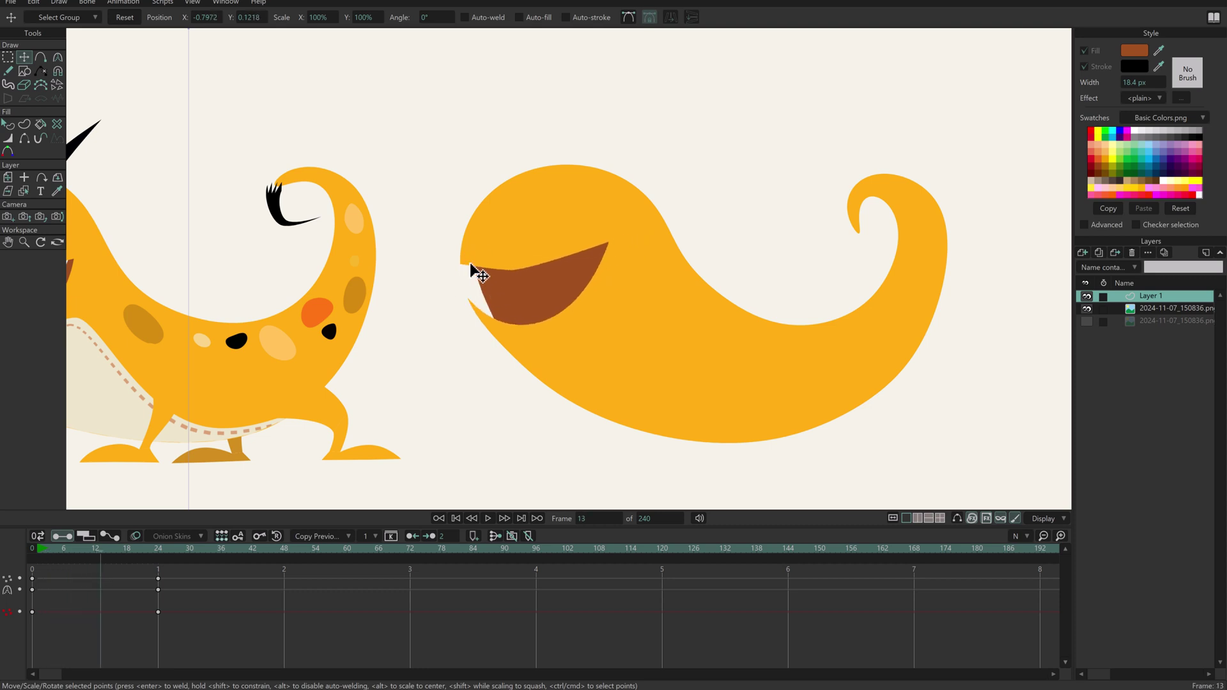
left_click(11, 56)
left_click(958, 519)
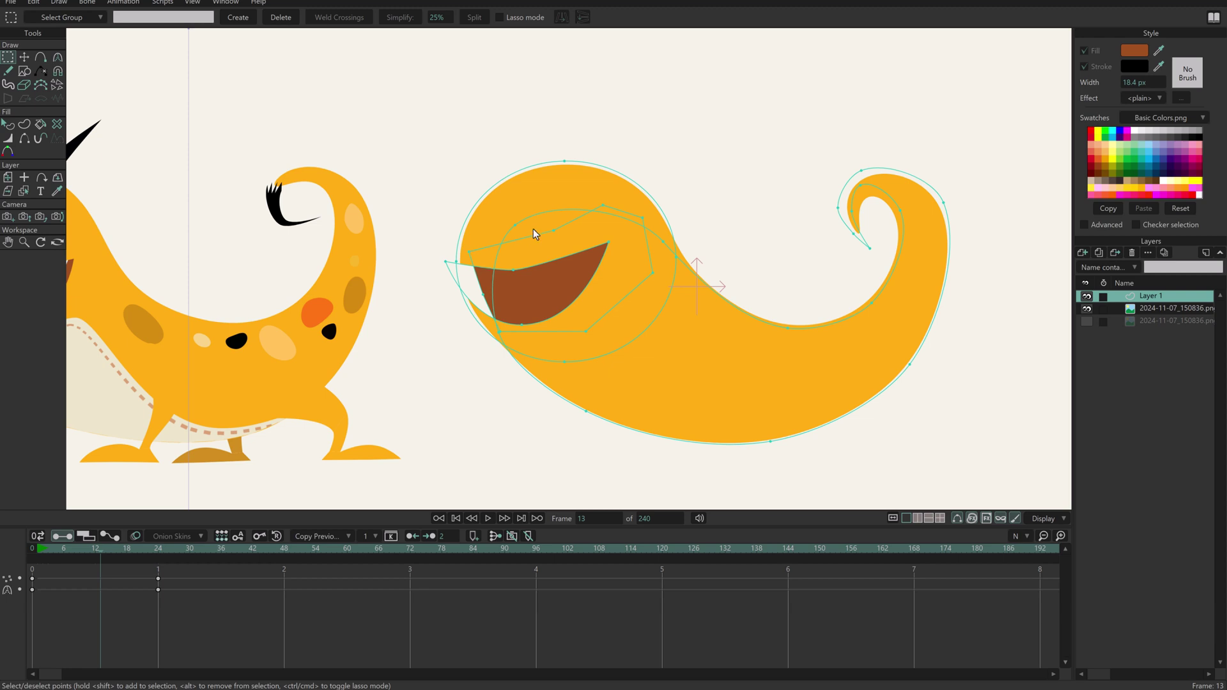
key("t")
left_click_drag(445, 261, 475, 275)
left_click_drag(45, 555, 117, 577)
left_click_drag(469, 289, 495, 304)
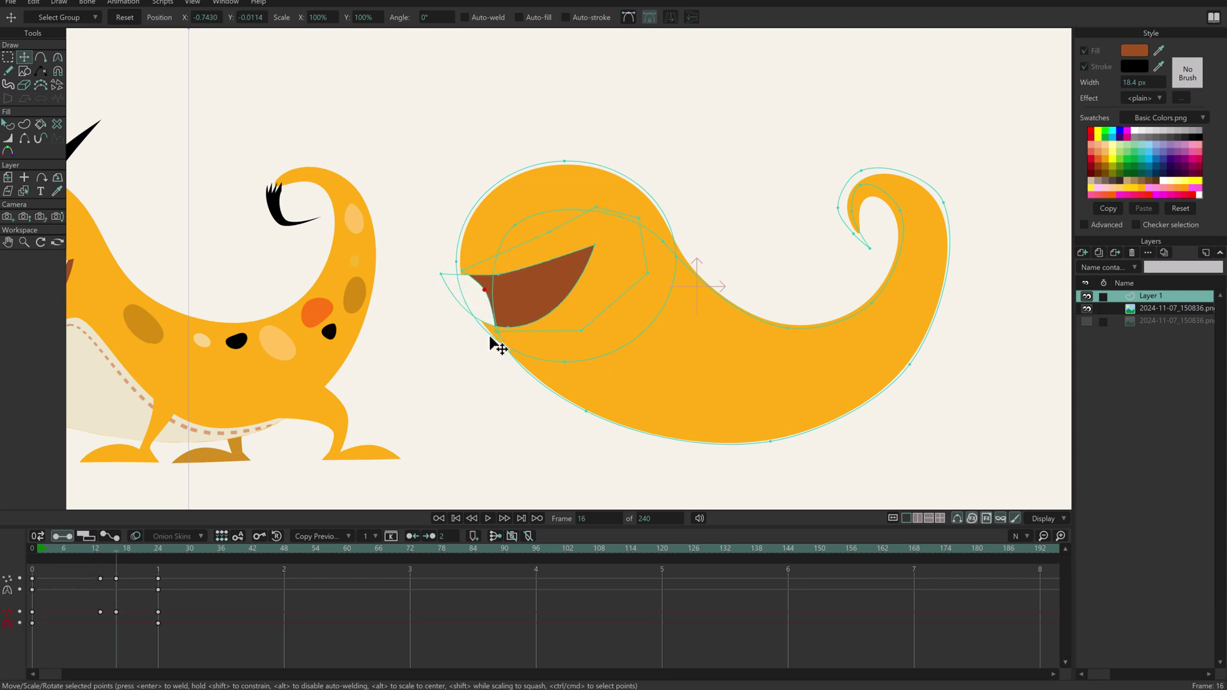
Adjust the curvature of the brown shape's lower point at frame 13 and scrub the mouth motion with the paths hidden.
left_click_drag(121, 561, 205, 553)
left_click_drag(58, 551, 101, 549)
left_click(957, 519)
left_click(956, 518)
key("c")
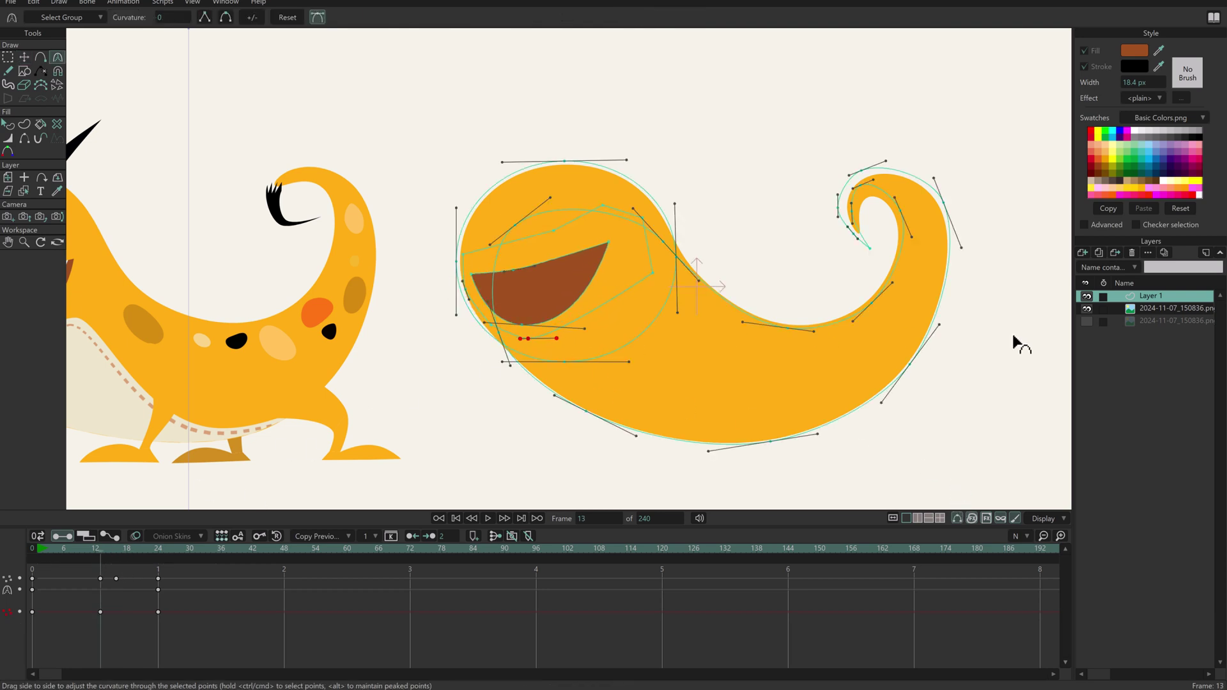
left_click_drag(101, 550, 191, 566)
key("ctrl+h")
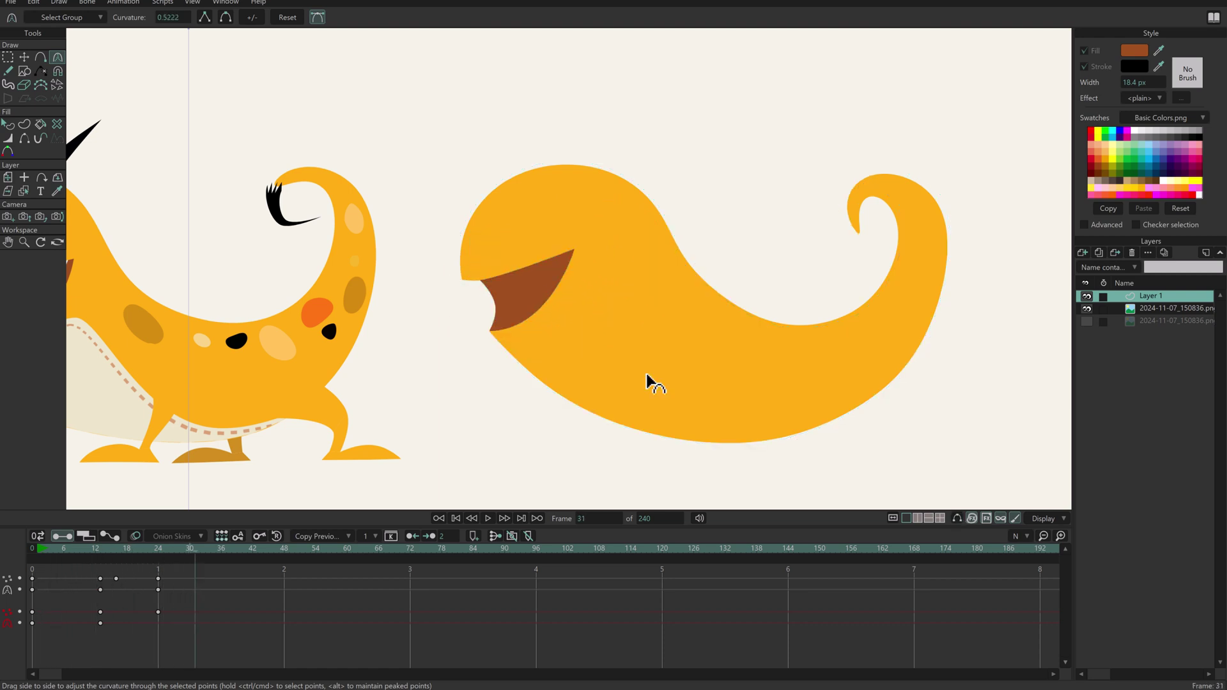
Copy the frame 0 keyframes and paste them at frame 34 to restore the original mouth pose there.
left_click_drag(43, 548, 212, 593)
left_click_drag(26, 624, 26, 625)
key("ctrl+c")
key("ctrl+v")
At frame 43, move the mouth cutout past the head's right edge and reposition its two corners.
left_click(230, 550)
left_click_drag(231, 552, 259, 561)
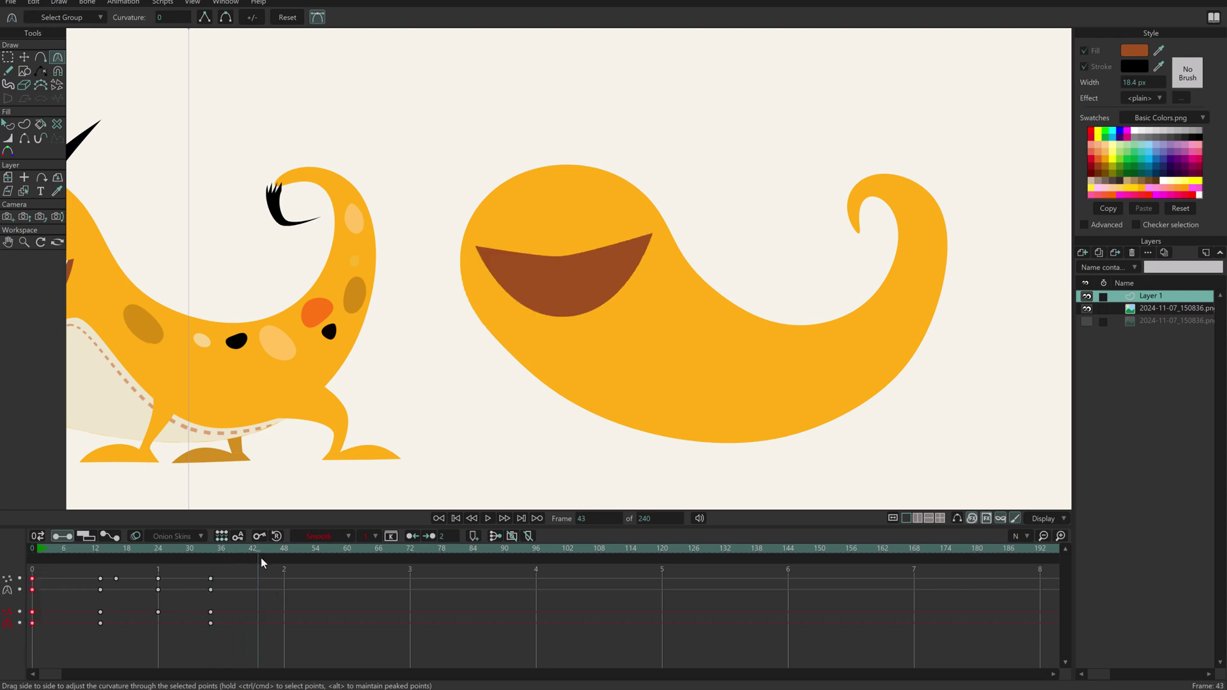
left_click(957, 518)
key("g")
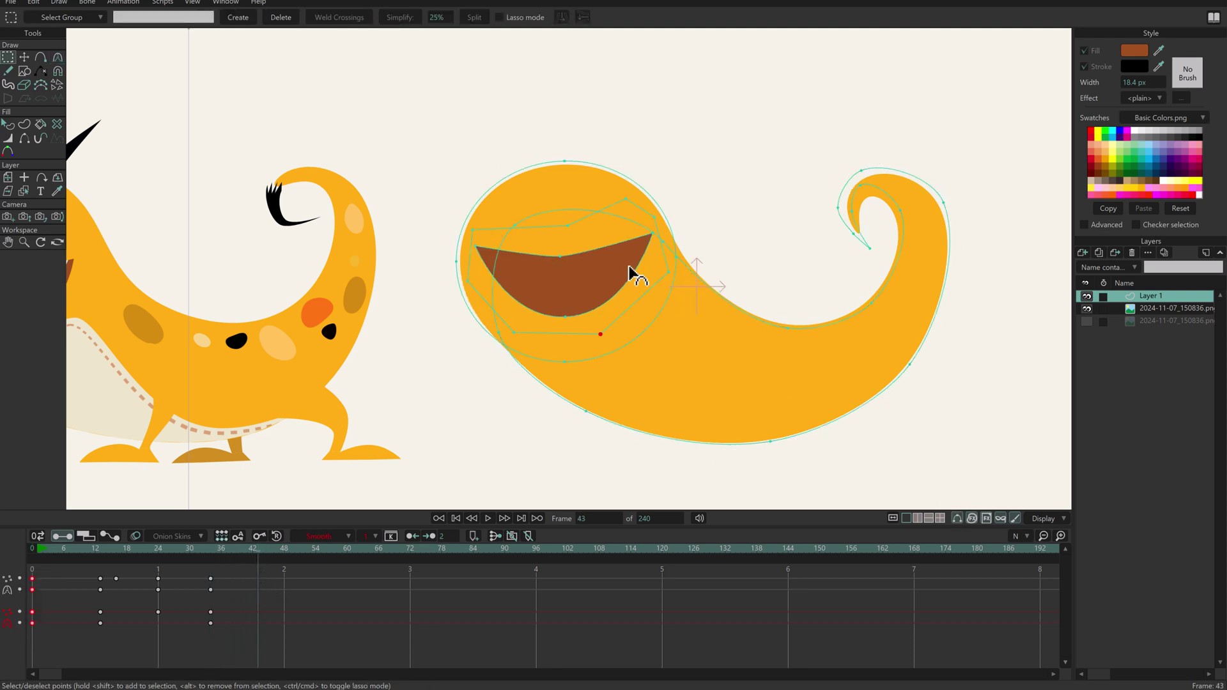
left_click(631, 271)
key("t")
left_click_drag(618, 280, 715, 238)
key("Return")
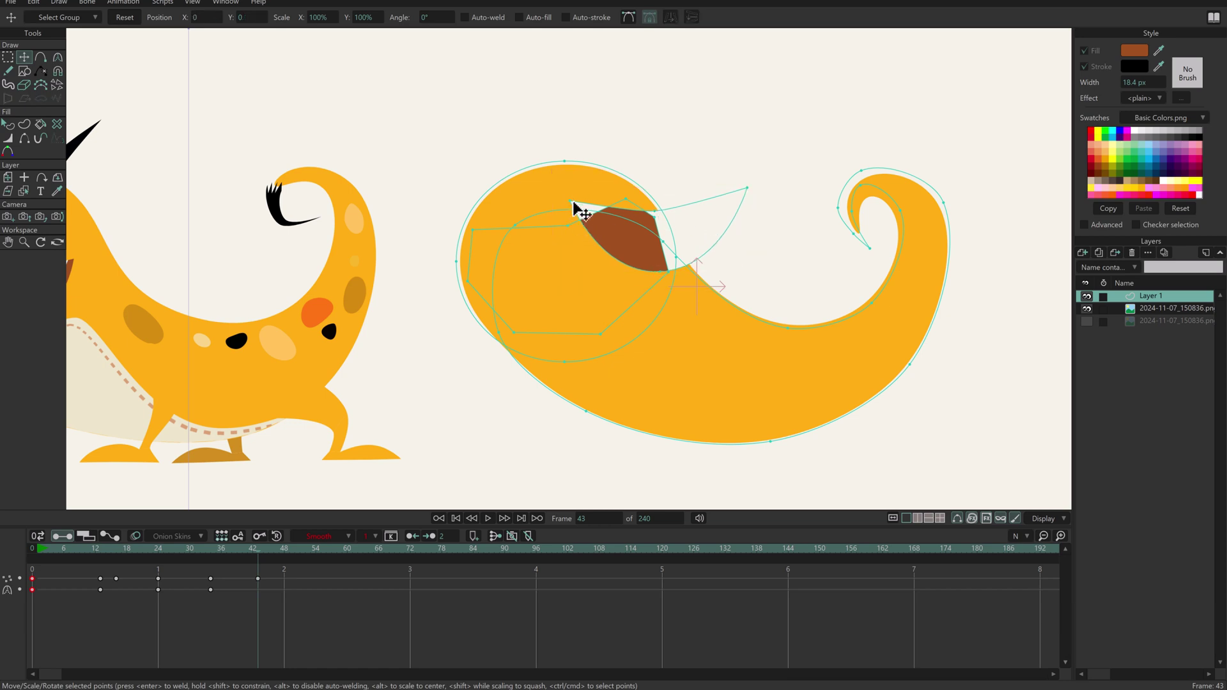
left_click_drag(574, 204, 556, 245)
left_click_drag(748, 191, 715, 157)
left_click(653, 215)
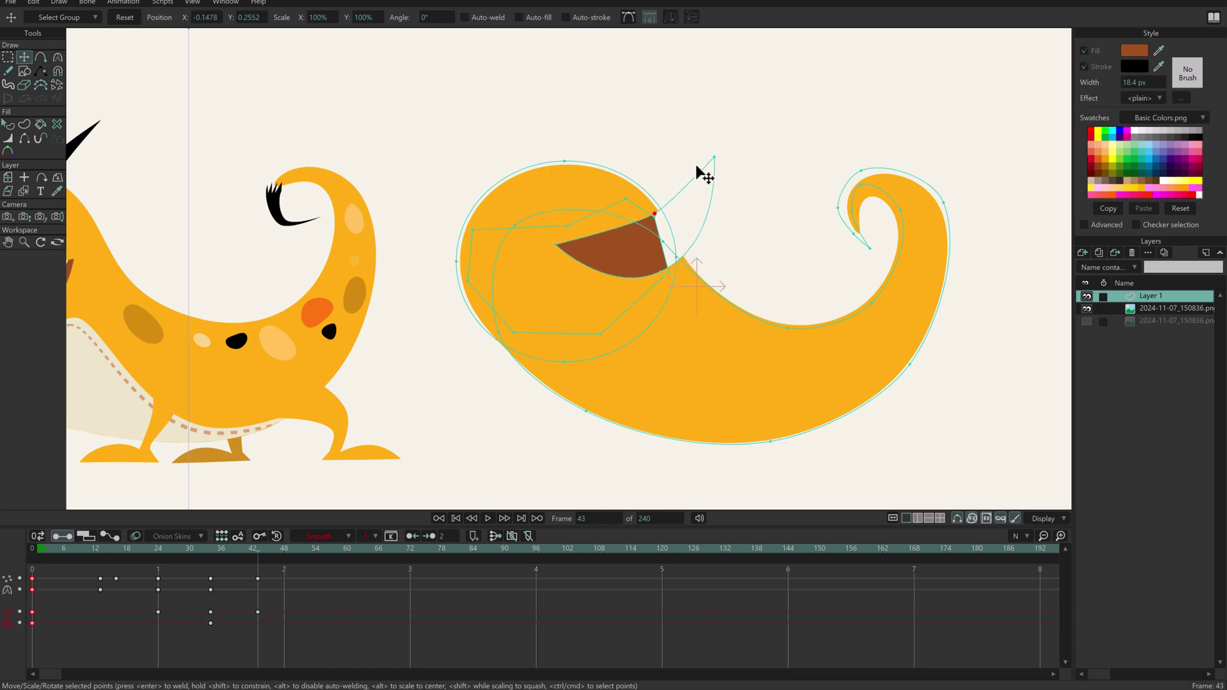
Select the head and mouth points together, and move and rotate them toward the tail at frame 43.
left_click(9, 59)
left_click_drag(744, 110, 401, 372)
left_click(23, 57)
left_click_drag(646, 127, 685, 118)
left_click_drag(778, 175, 776, 221)
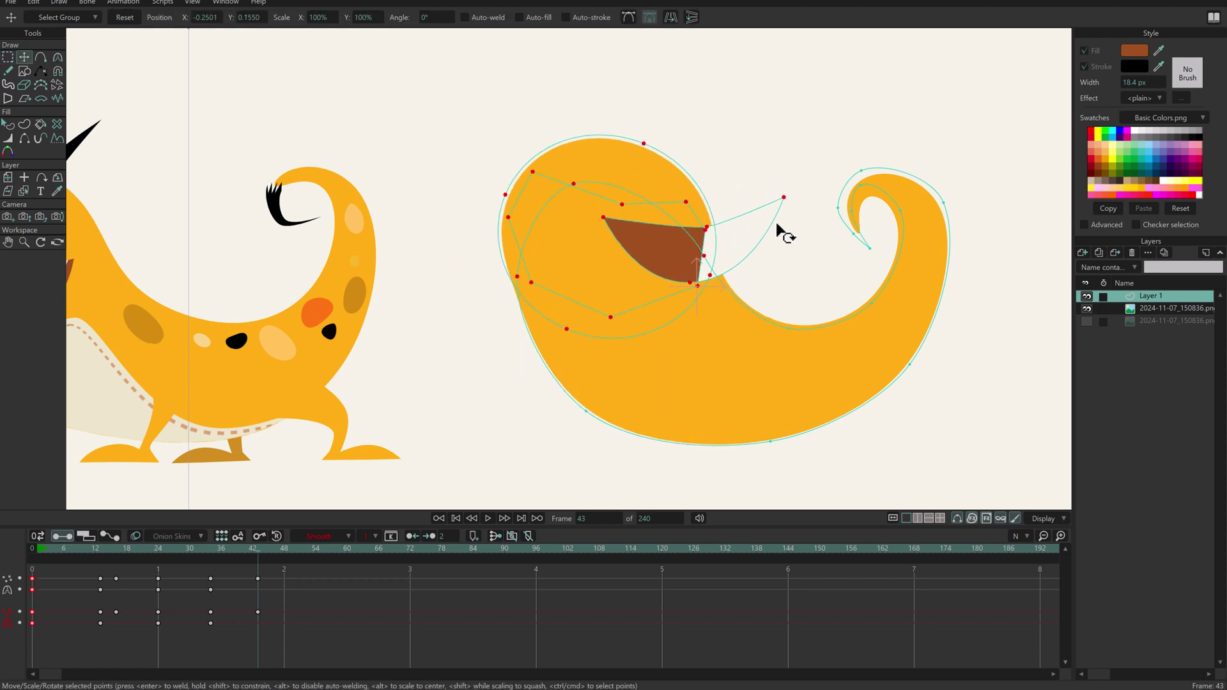
left_click_drag(704, 162, 718, 165)
Scrub the timeline between frames 24 and 47 to examine how the head turn and mouth cutout animate.
left_click_drag(254, 548, 126, 612)
left_click(159, 612)
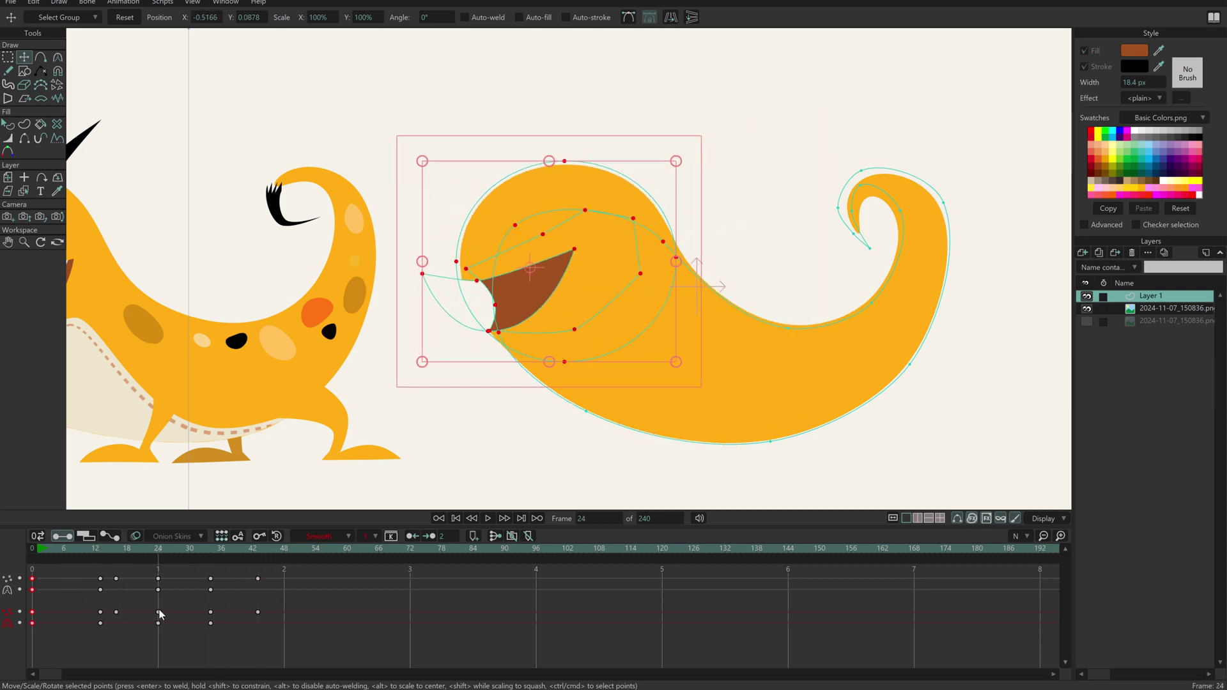
left_click_drag(690, 286, 690, 257)
left_click_drag(644, 266, 575, 329)
left_click_drag(132, 548, 231, 570)
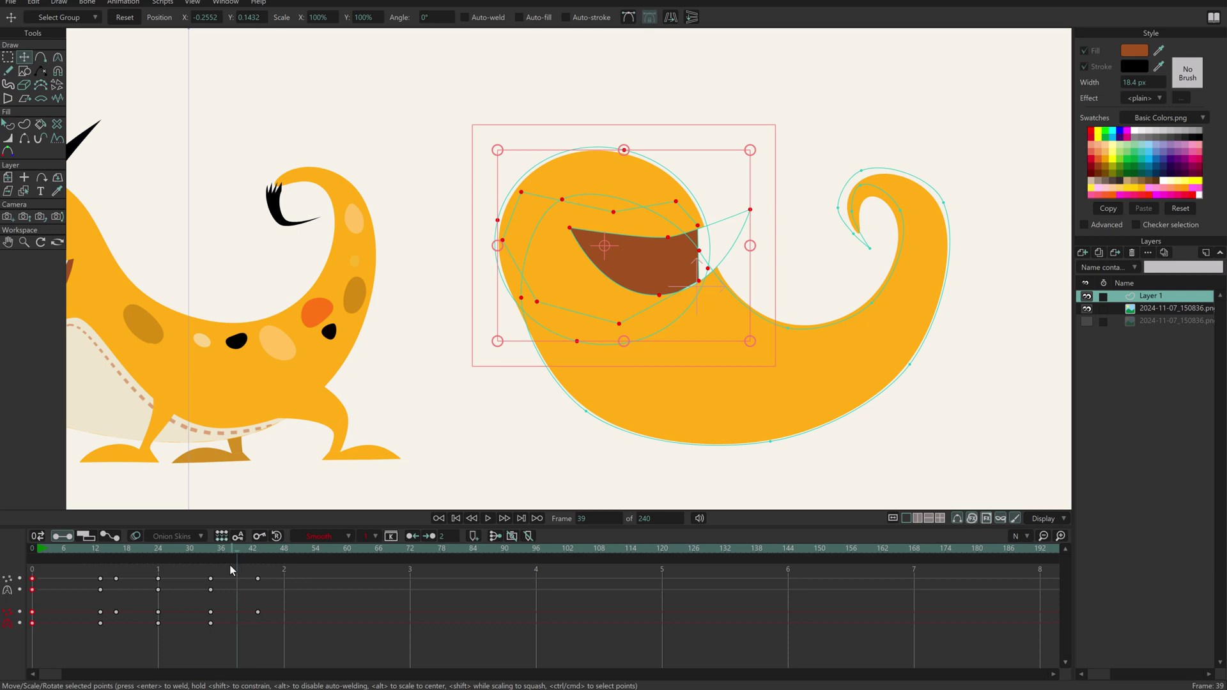
left_click_drag(228, 565, 272, 572)
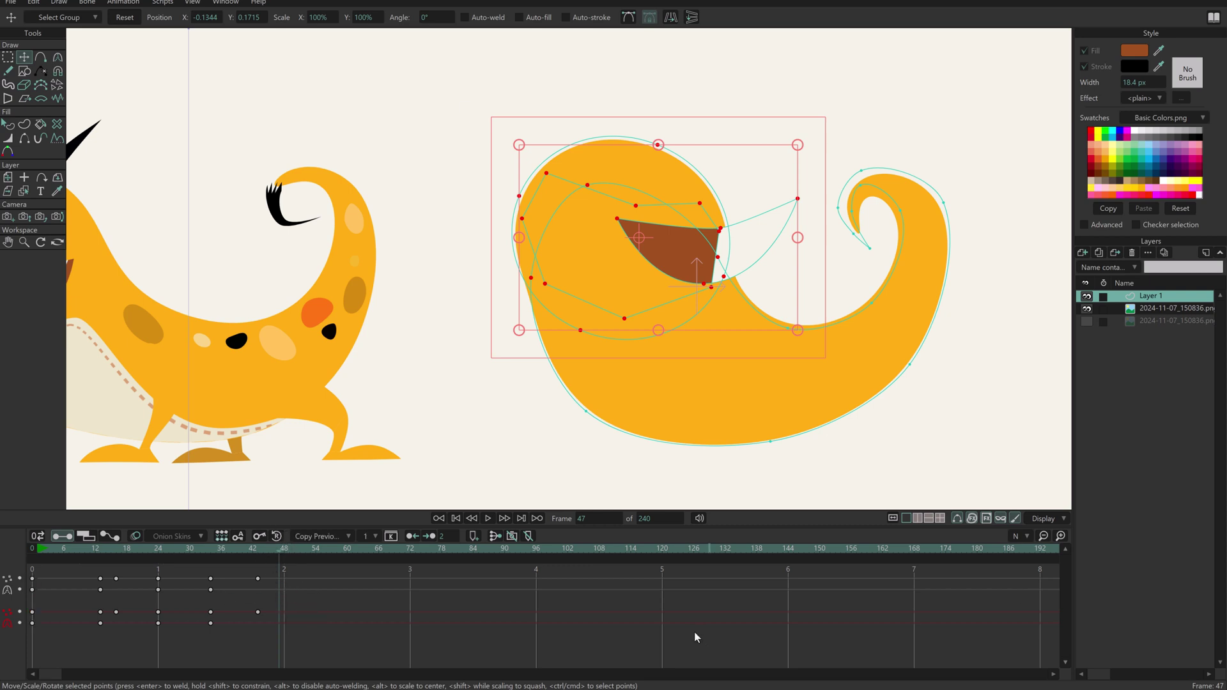
left_click_drag(370, 557, 274, 553)
Reshape the brown fill's right side at frame 43, extending its edge point toward the neck and curving the edge inward.
left_click(258, 569)
key("Return")
left_click_drag(711, 287, 701, 253)
key("ctrl+z")
left_click_drag(700, 203, 738, 278)
key("c")
key("t")
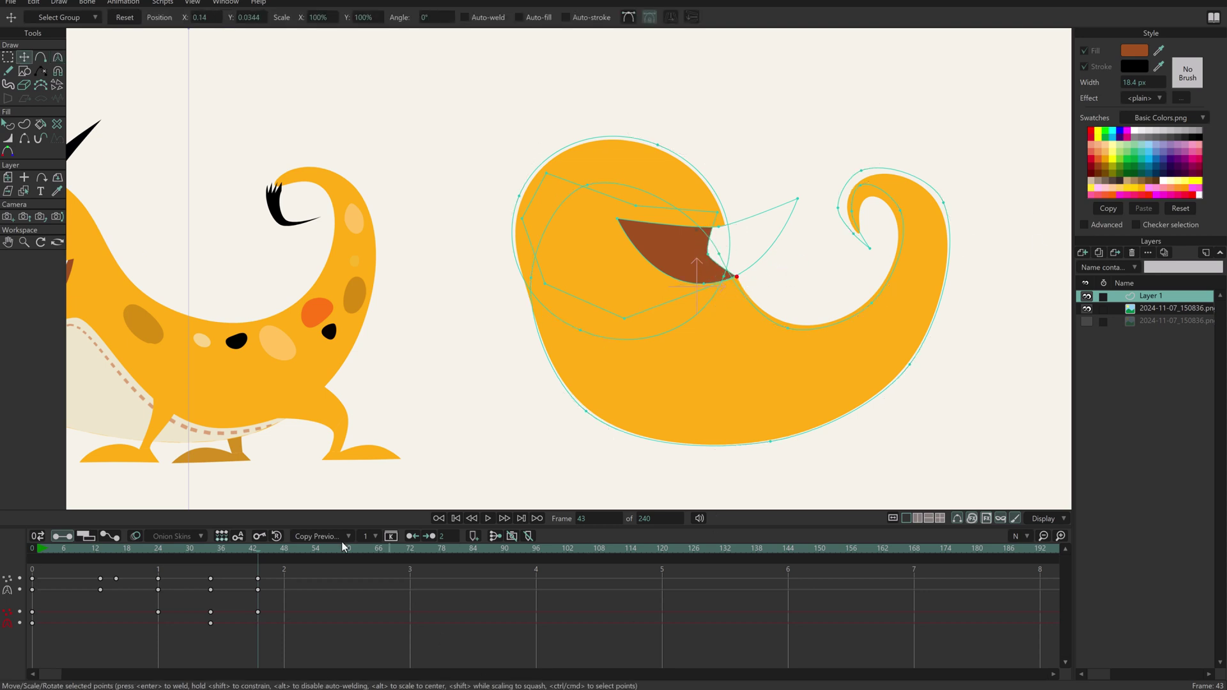
Delete all keyframes of the test head and mouth animation and return to frame 0.
left_click_drag(299, 573, 163, 660)
key("Delete")
left_click(32, 551)
Draw a closed zigzag outline with sharp corners for the upper teeth, overlapping the mouth's upper edge.
left_click_drag(674, 307, 791, 315)
left_click(804, 277)
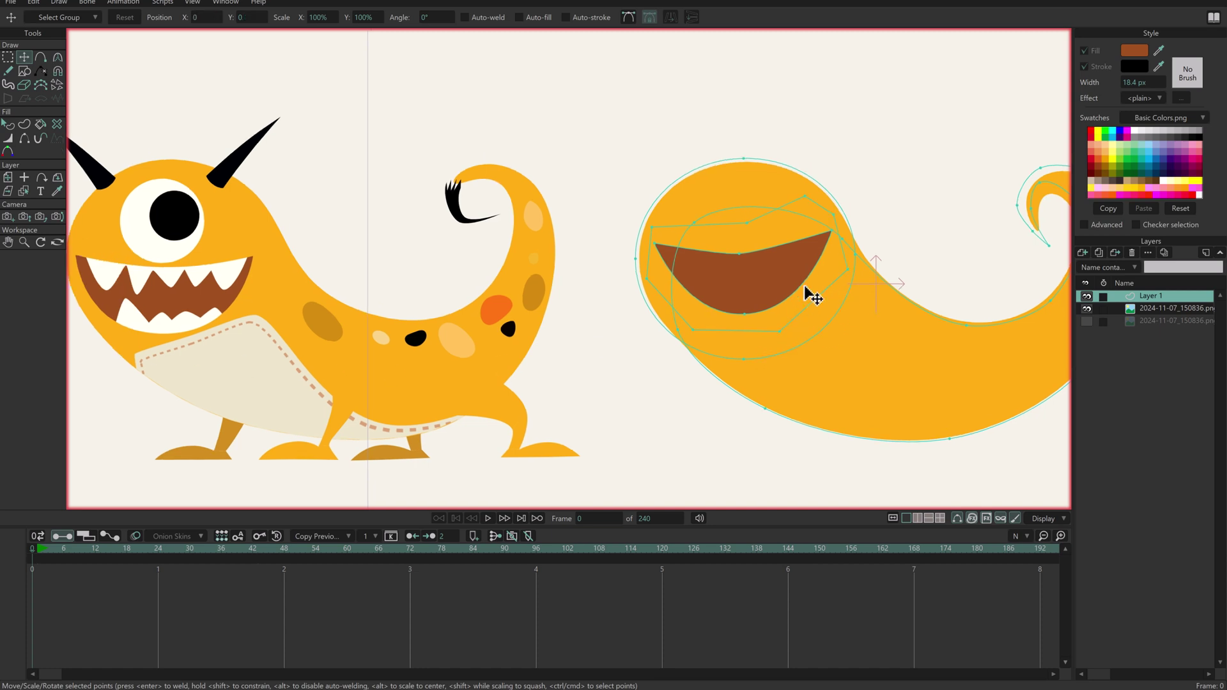
left_click_drag(612, 248, 544, 269)
scroll(545, 269, "up", 2)
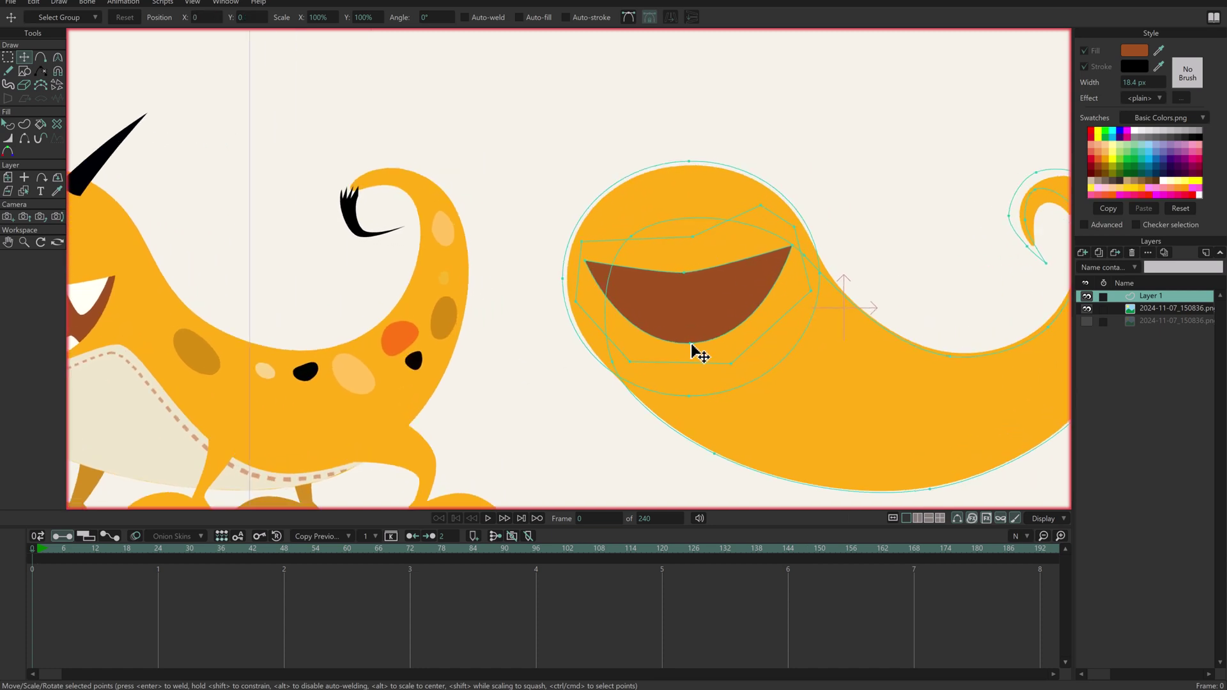
left_click(8, 72)
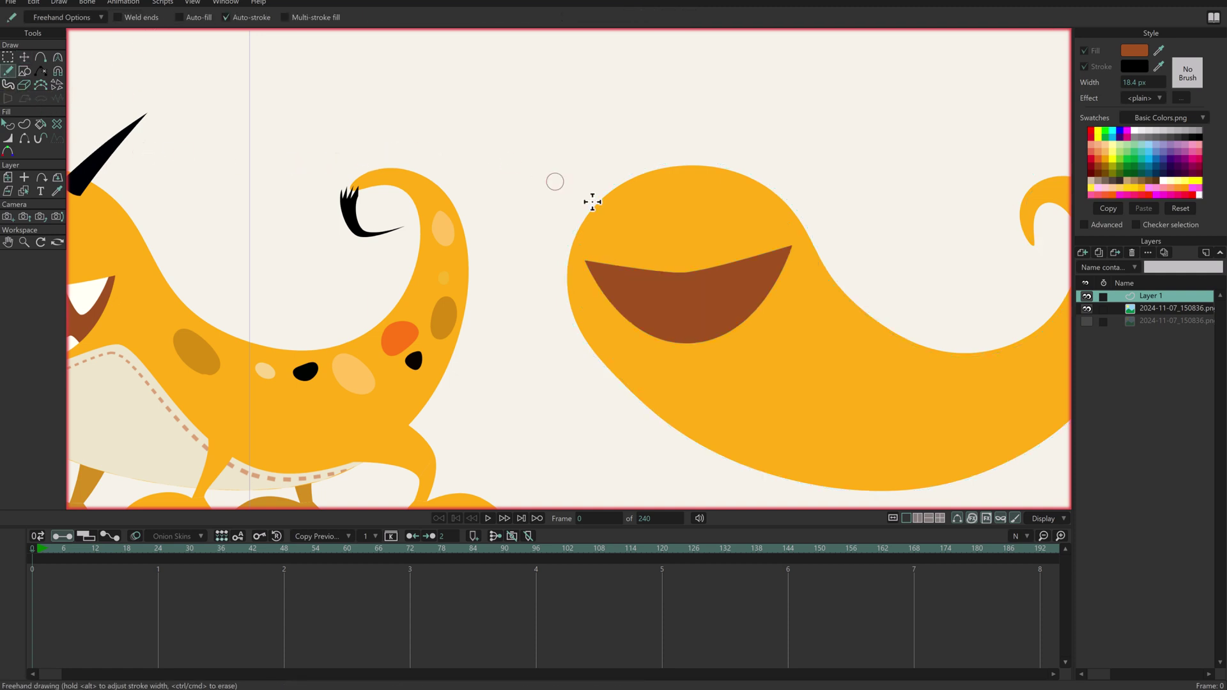
key("a")
left_click(662, 293)
left_click(701, 294)
left_click(713, 252)
left_click(730, 285)
left_click(739, 251)
left_click(761, 272)
left_click(768, 246)
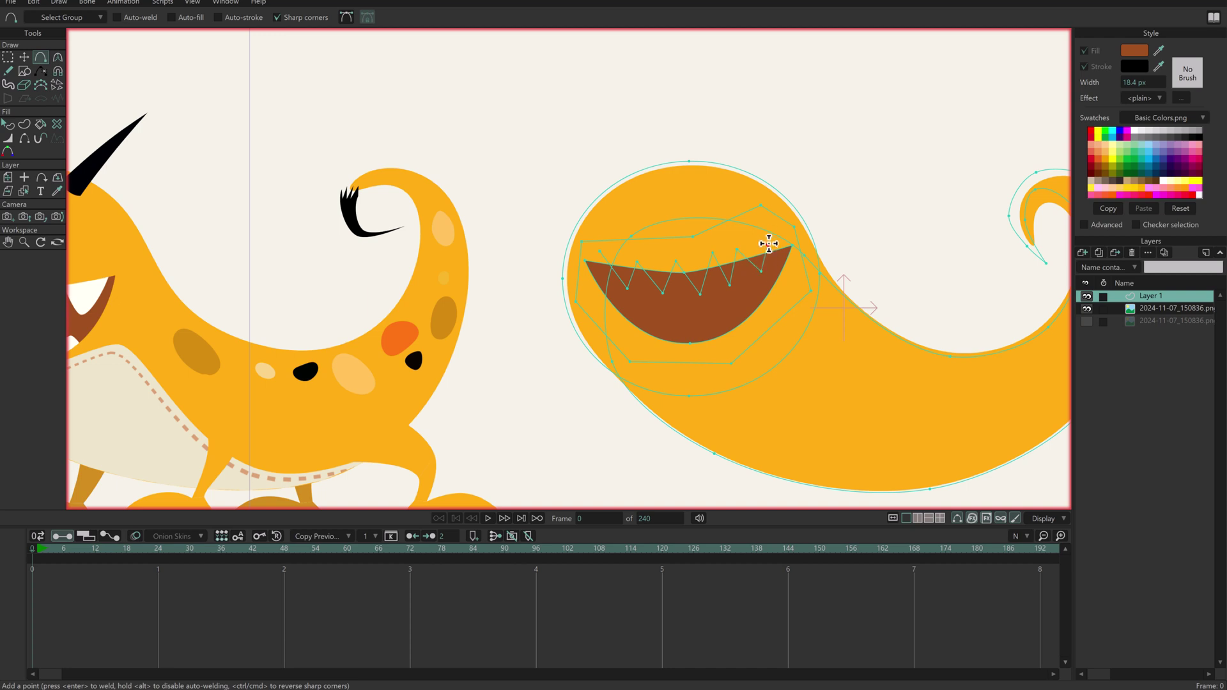
key("Return")
left_click(678, 243)
Create a filled shape from the teeth outline and colour it white.
key("u")
key("Return")
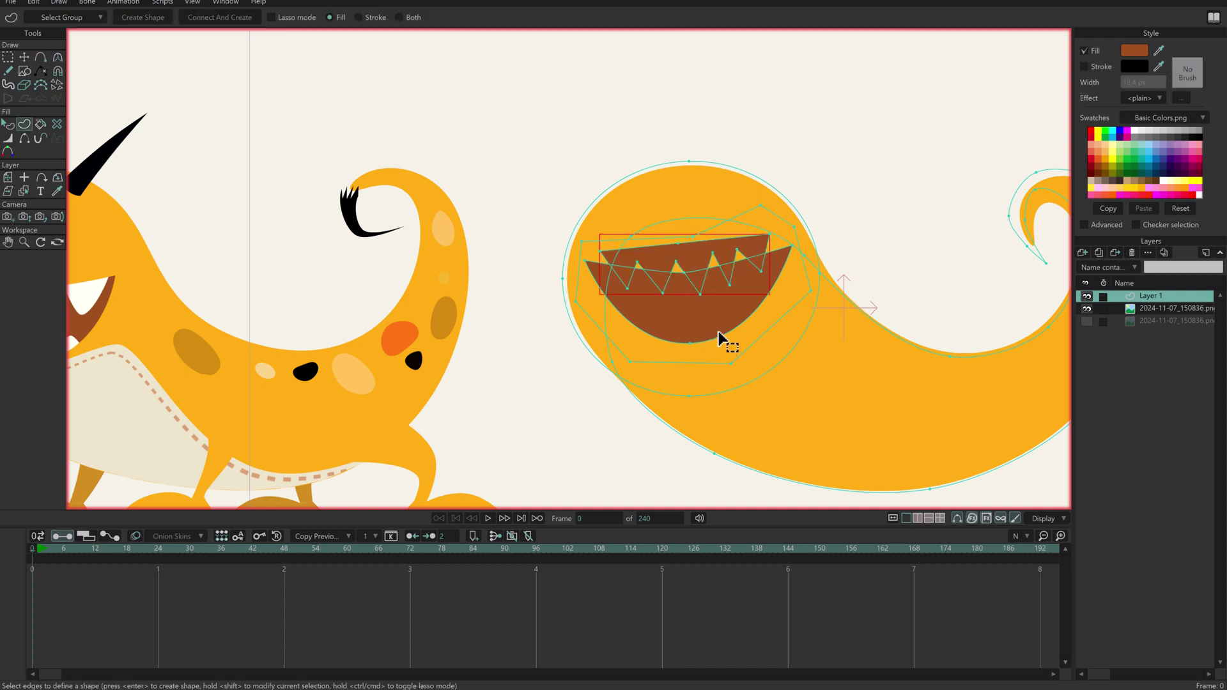
left_click(1136, 134)
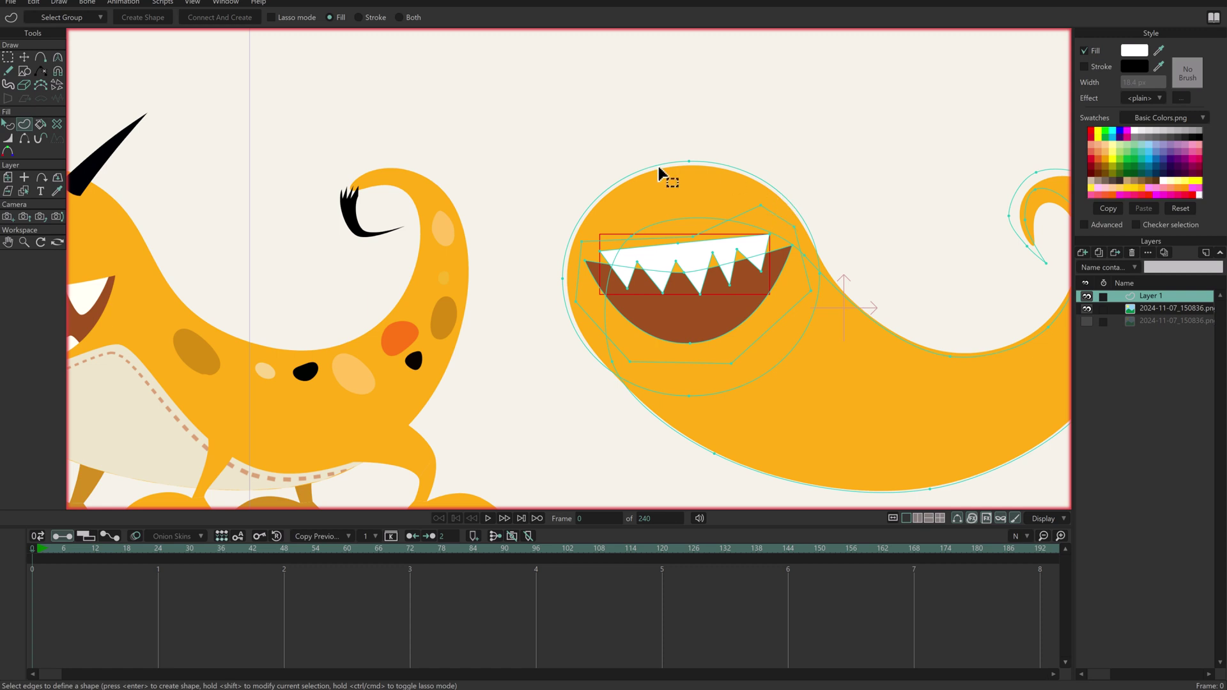
Place the white teeth behind the head and body, just in front of the brown mouth fill.
key("q")
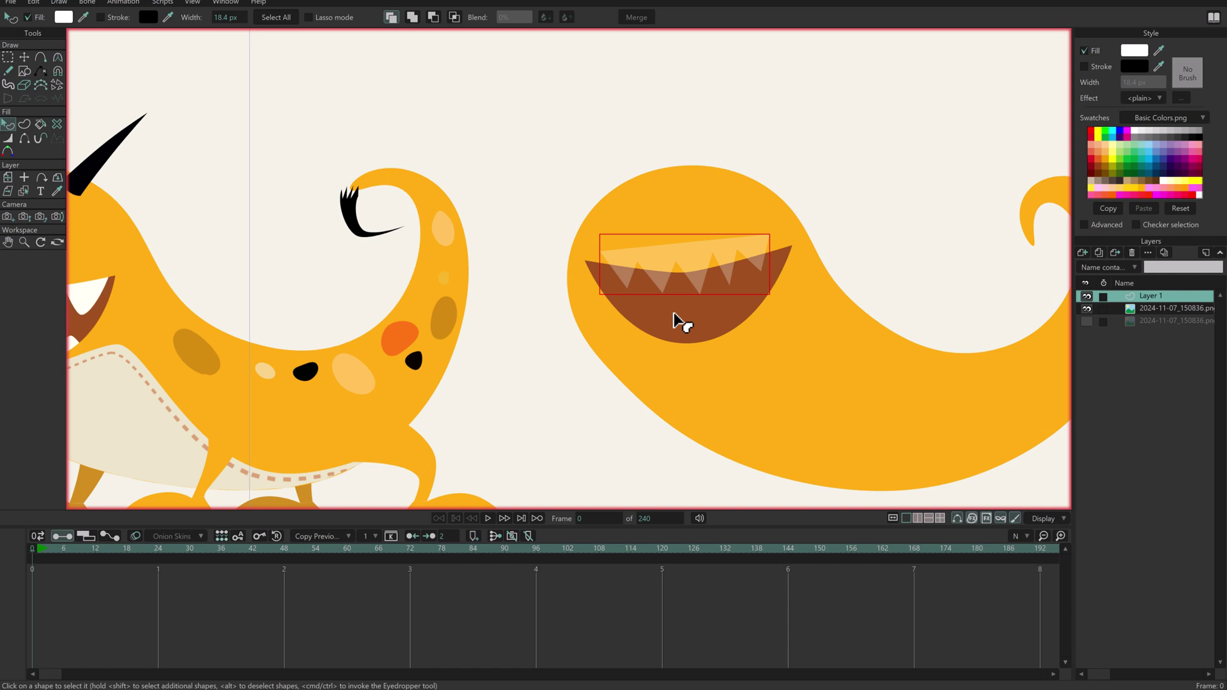
key("Up")
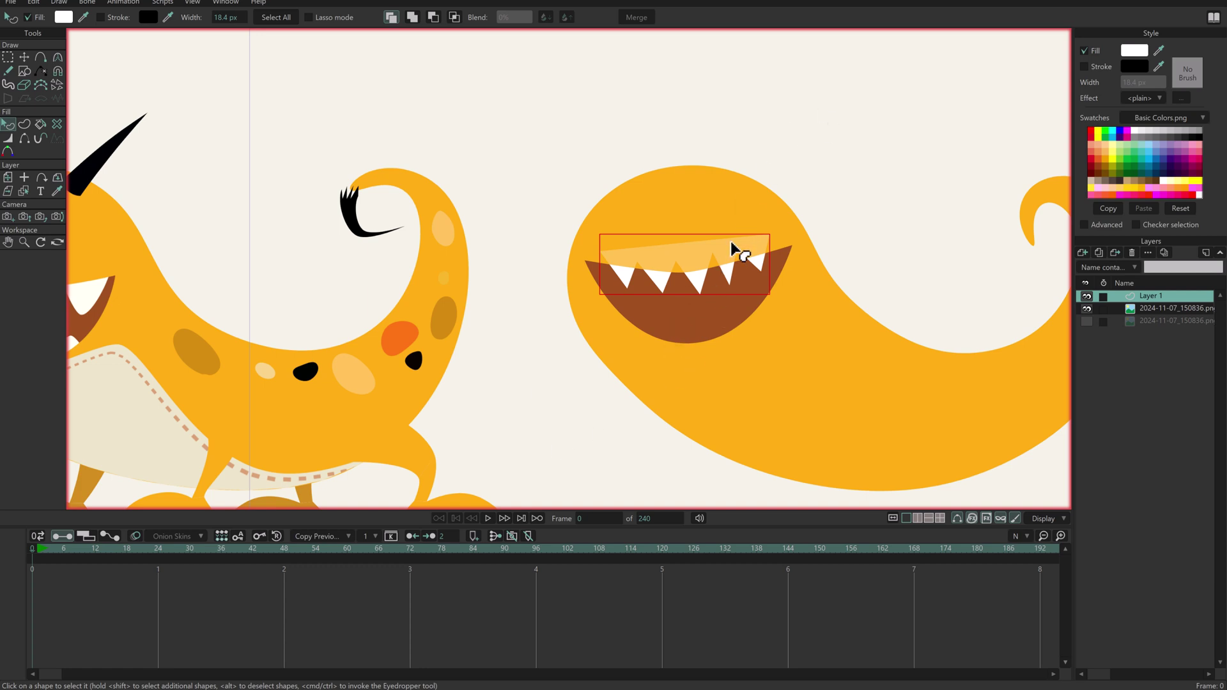
left_click(800, 170)
At frame 13, shift the mouth cutout past the head's left edge and curve the brown fill's outer edge inward.
left_click_drag(37, 548, 101, 550)
key("g")
scroll(713, 336, "up", 1)
key("t")
left_click(714, 338)
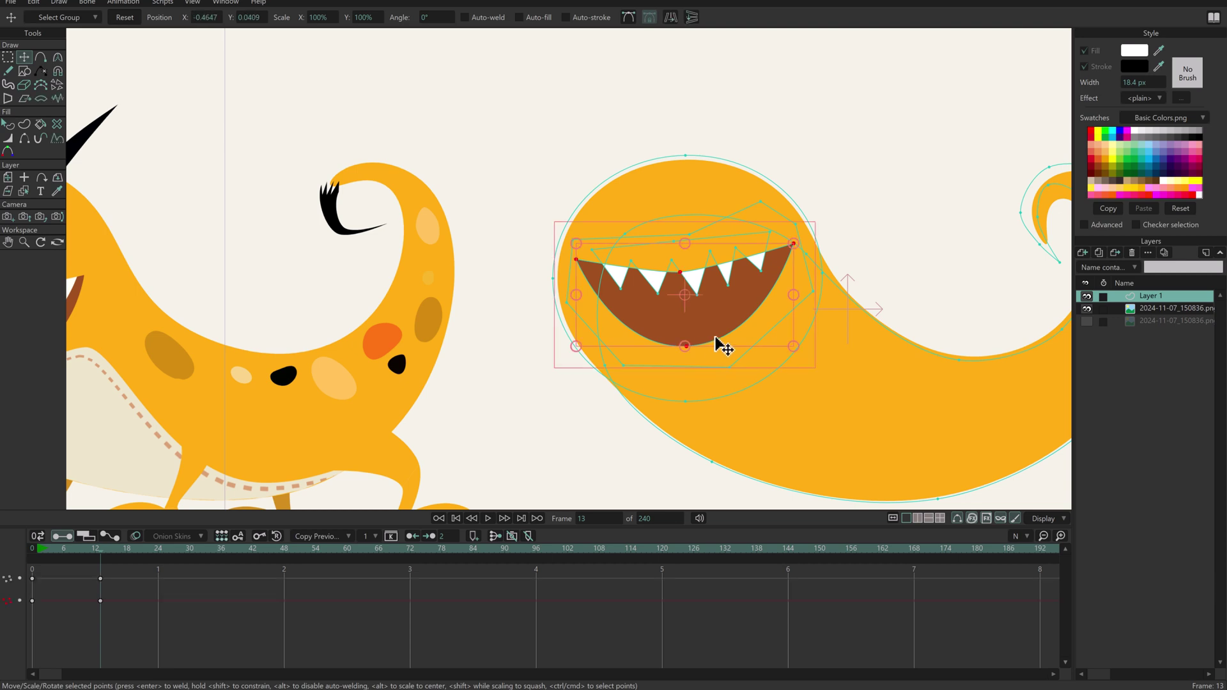
left_click_drag(731, 332, 658, 330)
left_click(573, 246)
left_click_drag(574, 246, 589, 275)
key("c")
Select the whole teeth shape and move it left to follow the mouth at frame 13.
scroll(707, 275, "up", 2)
key("g")
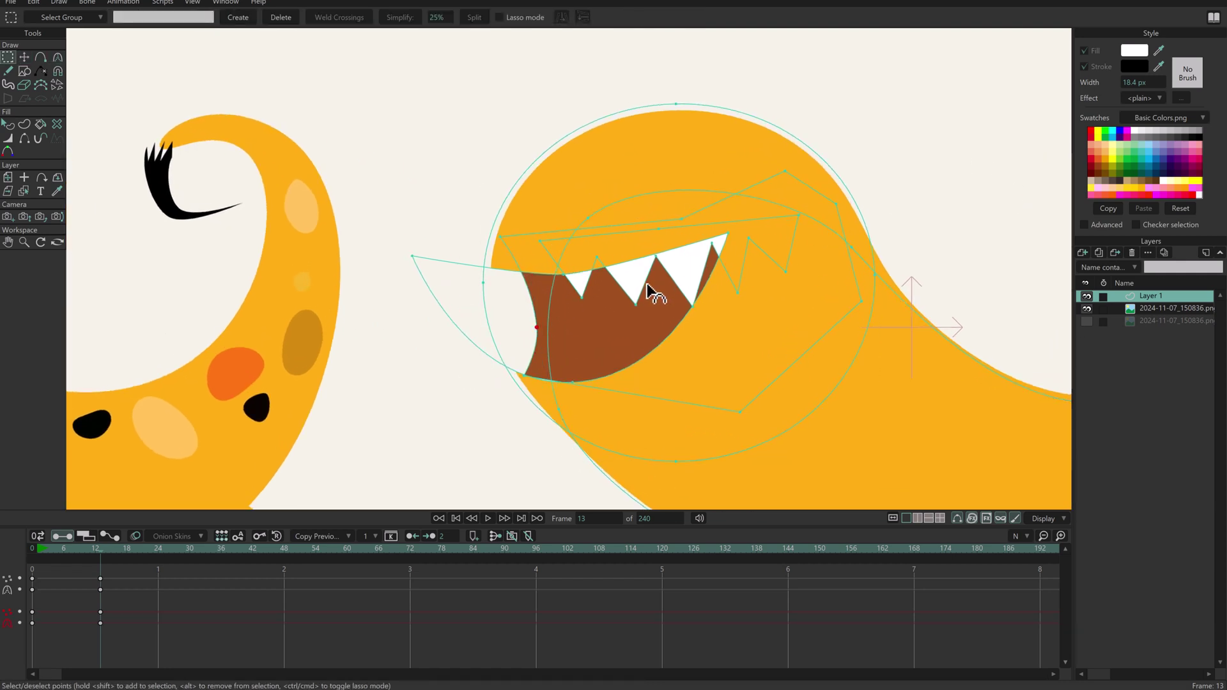
double_click(645, 278)
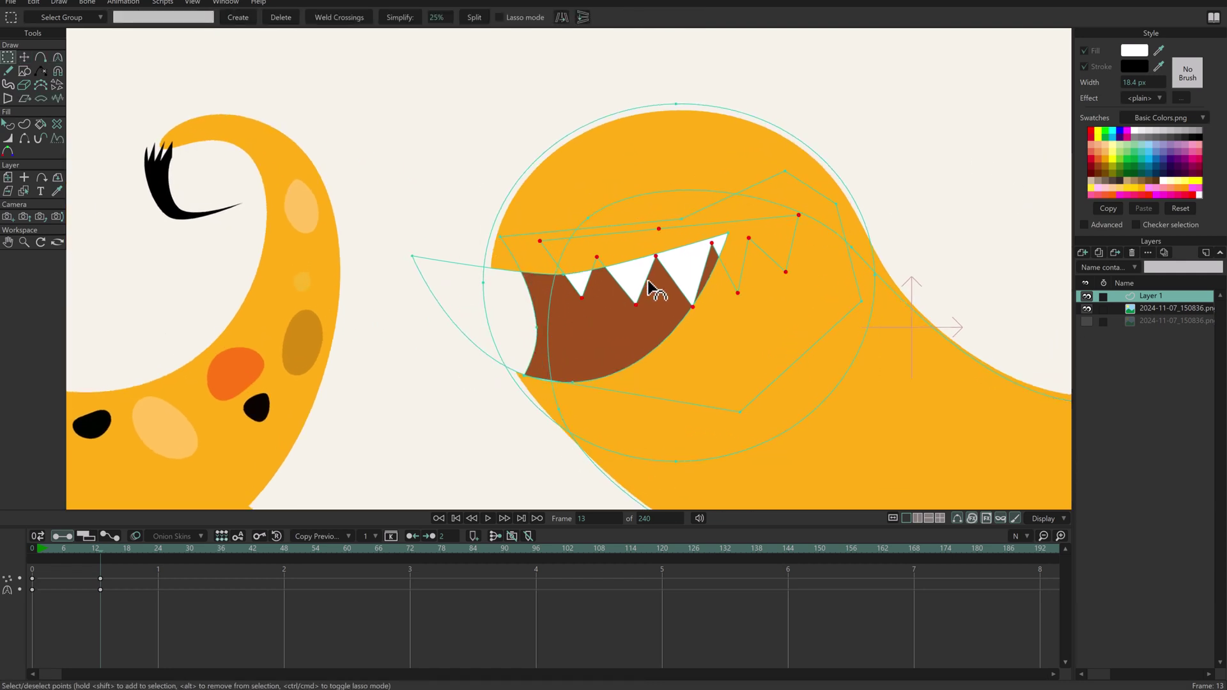
key("t")
left_click_drag(674, 271, 565, 284)
key("Return")
Reposition the individual tooth points at frame 13 to fit the turned mouth, and scrub back to frame 0.
left_click_drag(420, 253, 496, 271)
left_click_drag(512, 319, 501, 315)
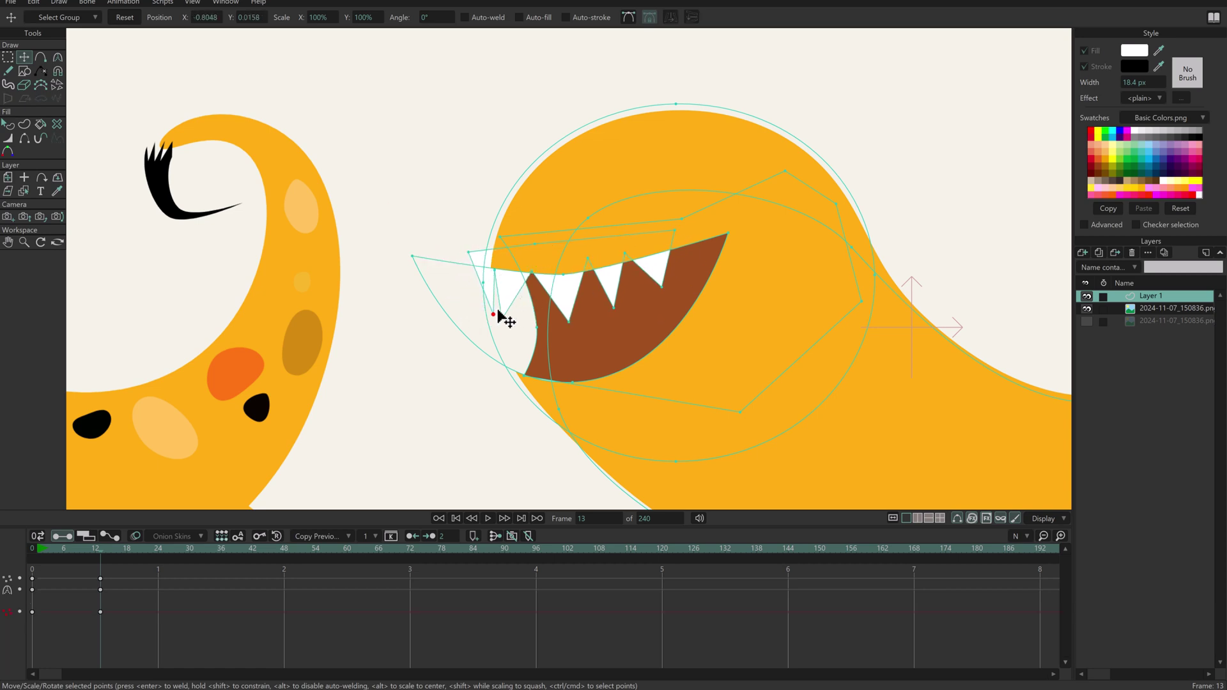
left_click_drag(472, 254, 496, 255)
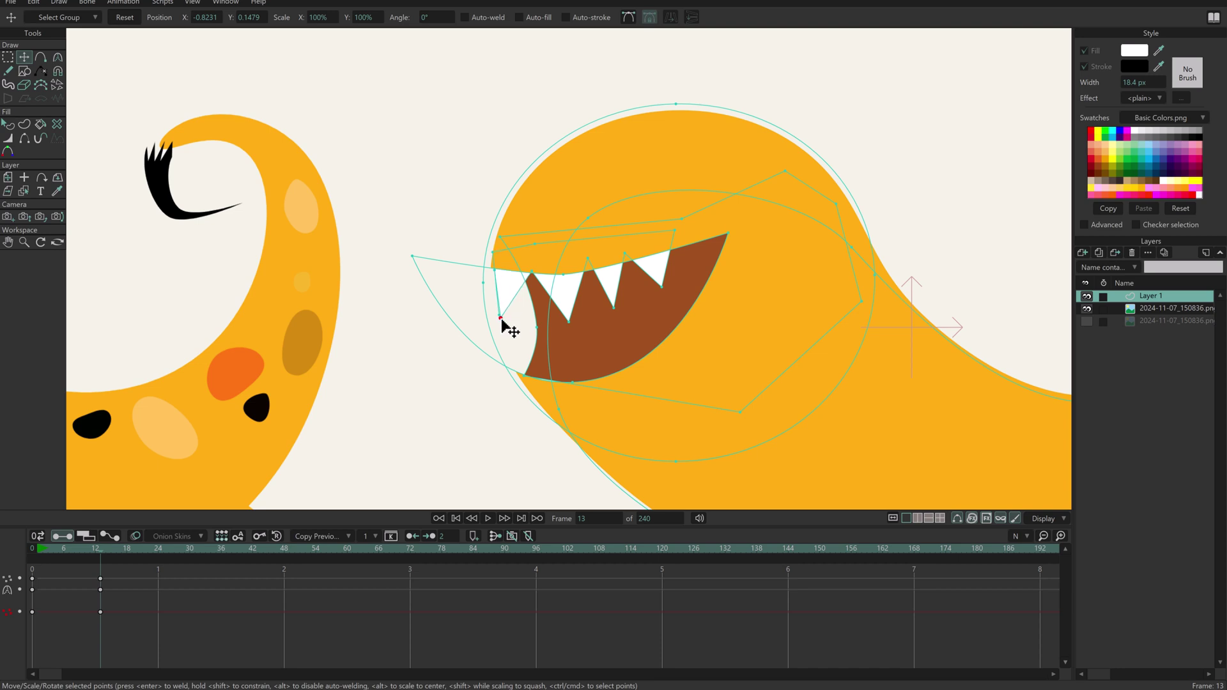
left_click_drag(568, 319, 540, 320)
left_click_drag(614, 306, 596, 305)
left_click_drag(624, 253, 585, 259)
scroll(604, 251, "down", 1)
left_click_drag(45, 548, 24, 586)
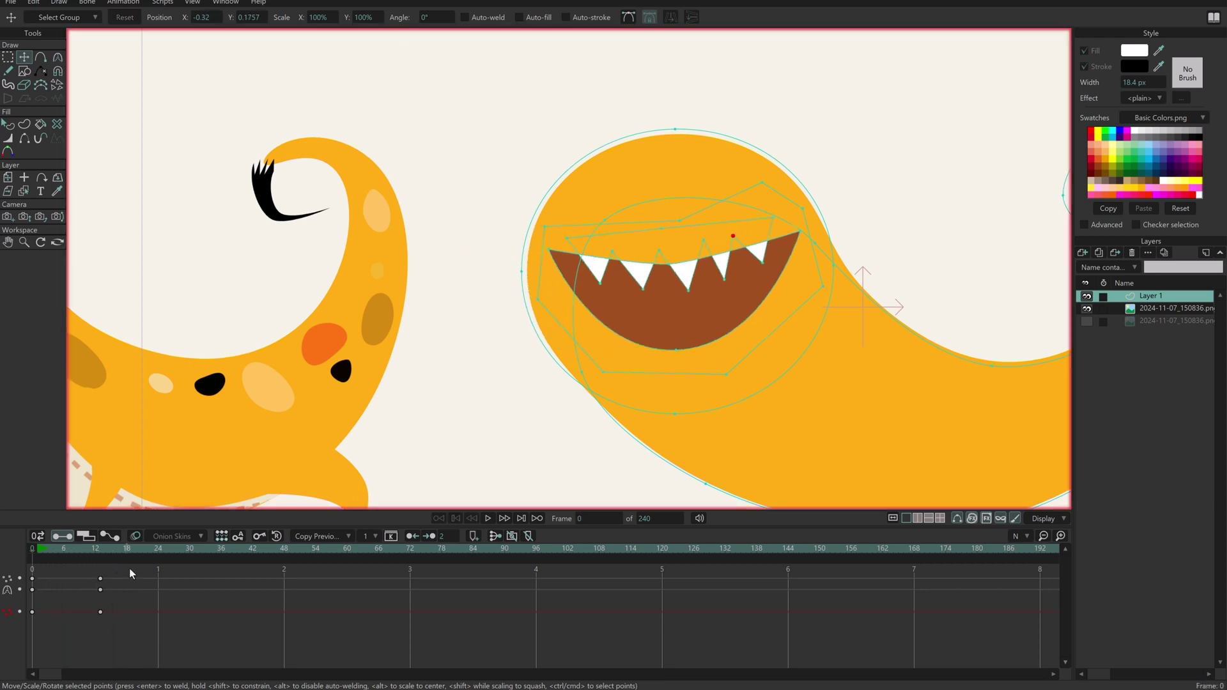
Clear the frame 13 animation keys and delete the one-piece white teeth shape from the mouth.
key("Delete")
key("g")
left_click(699, 262)
key("Delete")
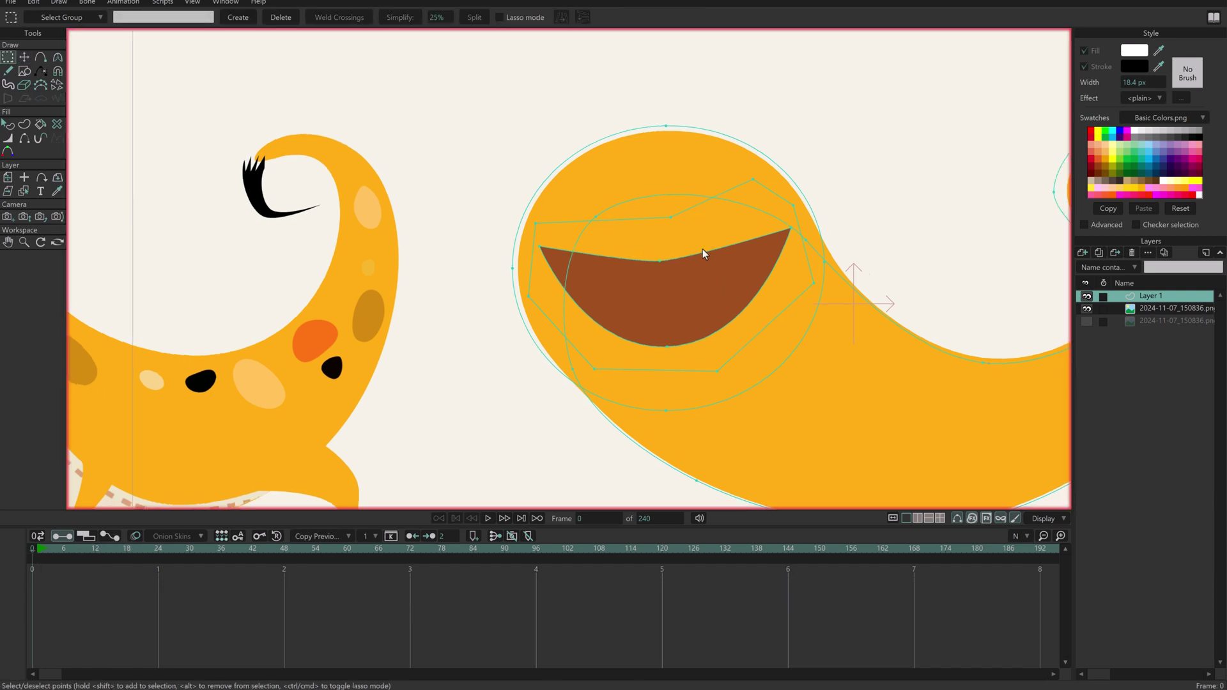
Draw three separate downward-pointing triangle outlines for teeth across the upper edge of the mouth.
scroll(446, 367, "down", 2)
scroll(447, 367, "up", 2)
scroll(780, 297, "down", 2)
scroll(780, 297, "up", 2)
scroll(532, 347, "down", 2)
scroll(784, 170, "up", 2)
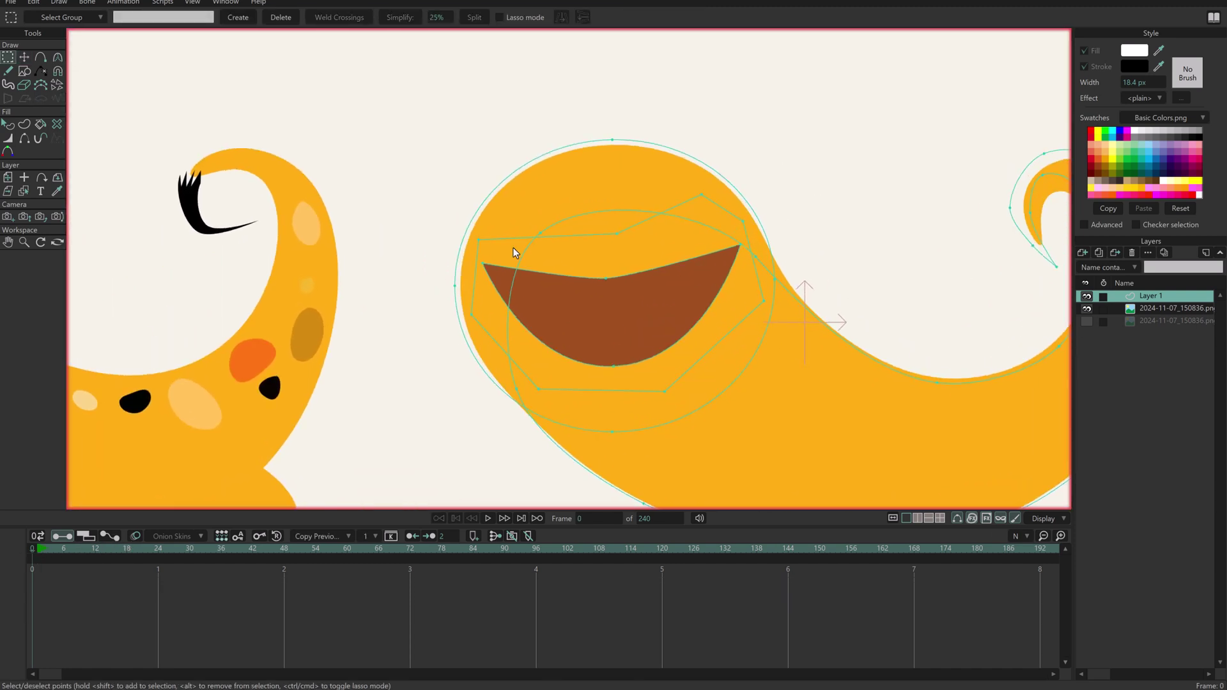
key("a")
mouse_move(504, 250)
left_mouse_down()
mouse_move(526, 293)
mouse_move(538, 243)
mouse_move(571, 305)
left_mouse_up()
key("Return")
mouse_move(572, 305)
left_mouse_down()
mouse_move(586, 275)
mouse_move(628, 303)
left_mouse_up()
key("Return")
mouse_move(627, 302)
left_mouse_down()
mouse_move(647, 251)
mouse_move(607, 254)
left_mouse_up()
key("Return")
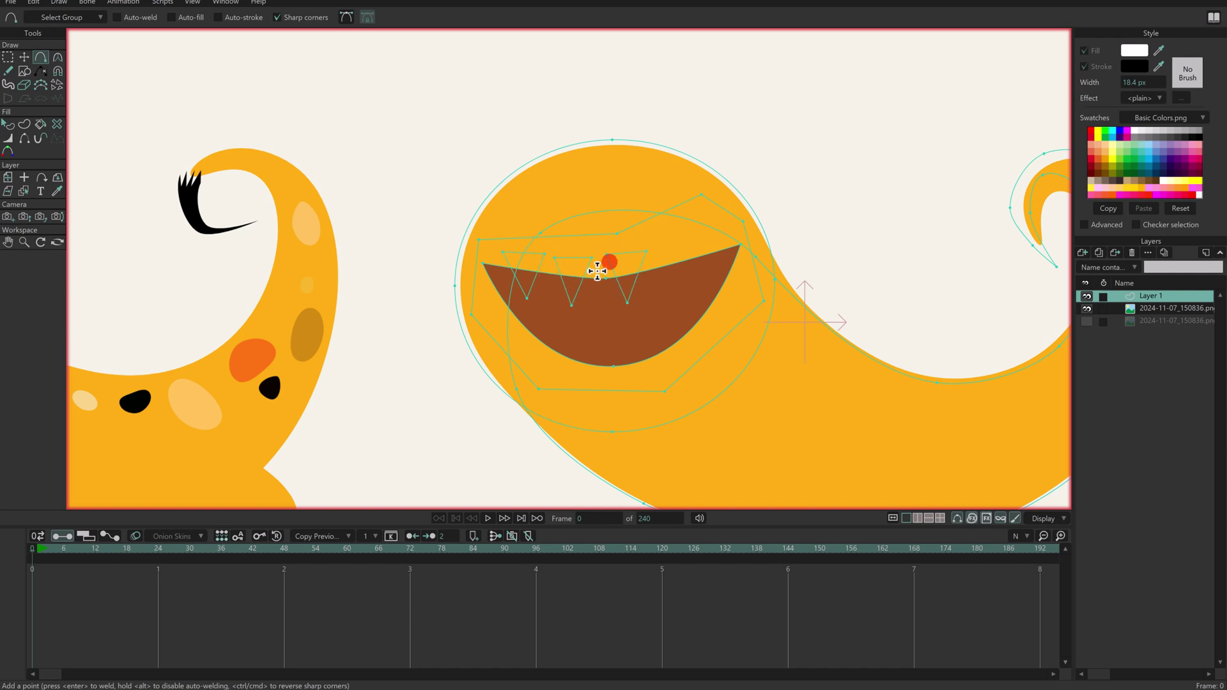
Create a separate white fill shape without a stroke inside each of the three tooth triangles.
key("u")
left_click(533, 277)
left_click(538, 261)
left_click(541, 260)
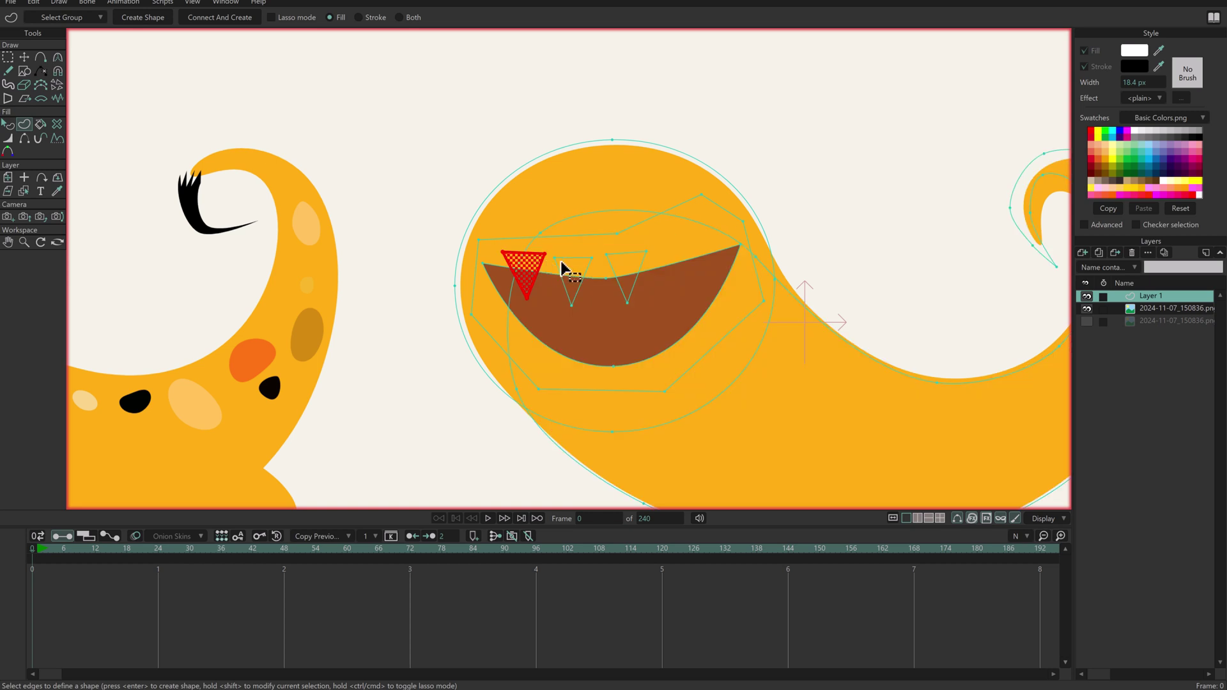
key("Return")
left_click(575, 273)
key("Return")
left_click(619, 274)
key("Return")
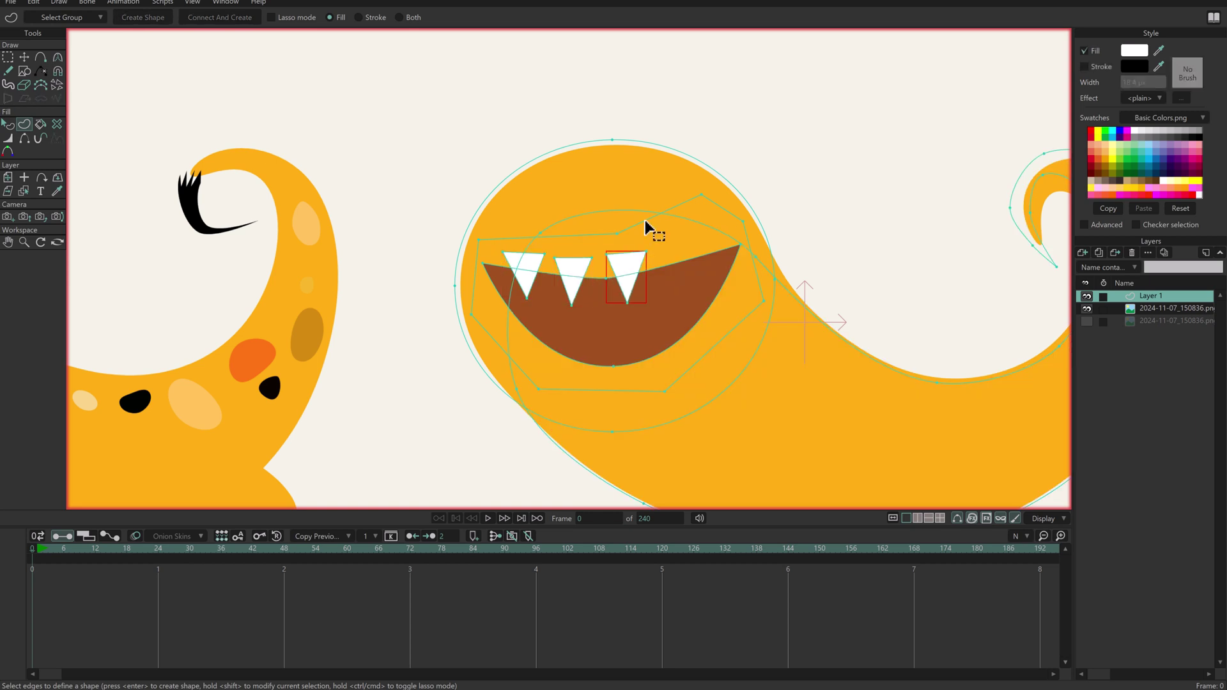
Duplicate a triangular tooth twice and place the copies toward the mouth's right corner, completing a row of five.
left_click_drag(639, 235, 698, 177)
scroll(697, 177, "down", 3)
left_click_drag(683, 302, 813, 304)
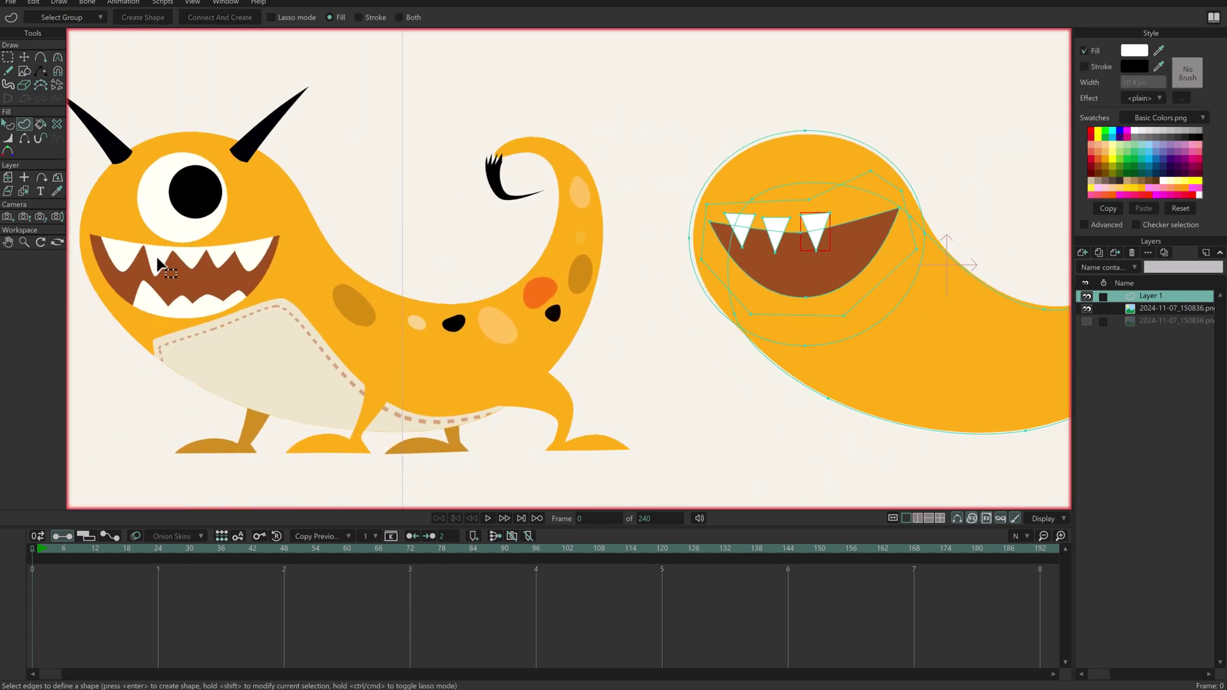
key("g")
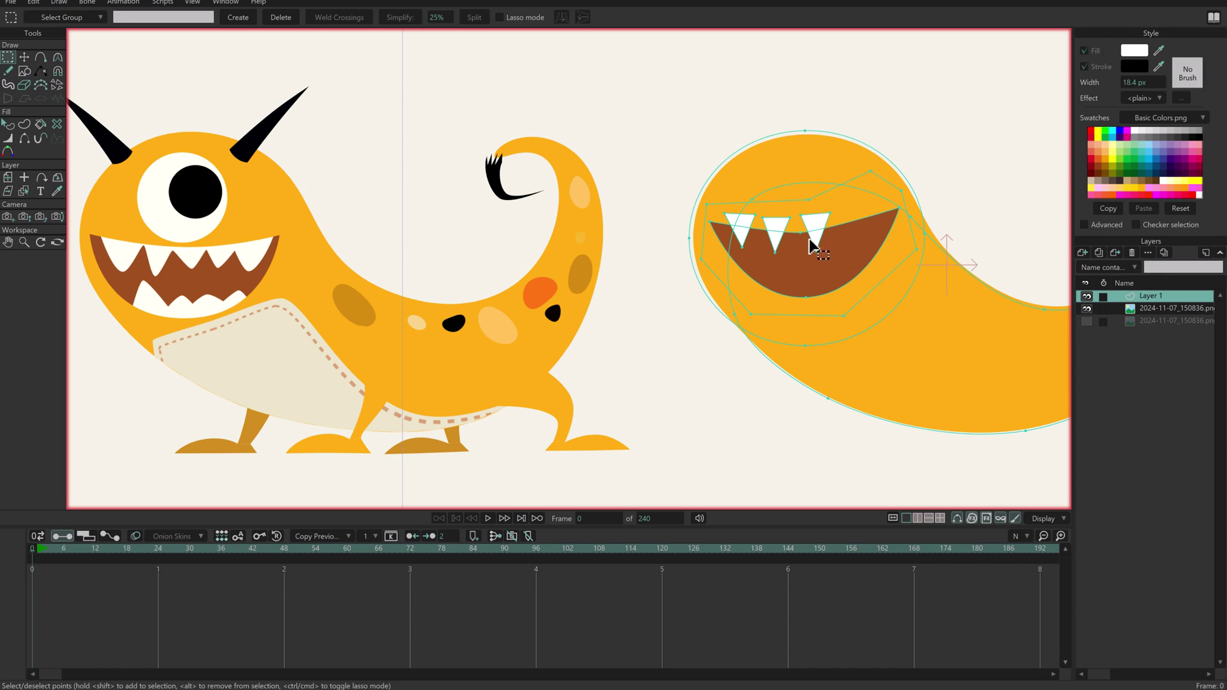
left_click_drag(804, 244, 845, 212)
key("Tab")
key("t")
key("ctrl+c")
key("ctrl+v")
key("ctrl+c")
key("ctrl+v")
left_click(879, 202)
Add a raised point to the top edge of each of the five teeth and adjust the curvature to round the tops.
scroll(860, 165, "up", 2)
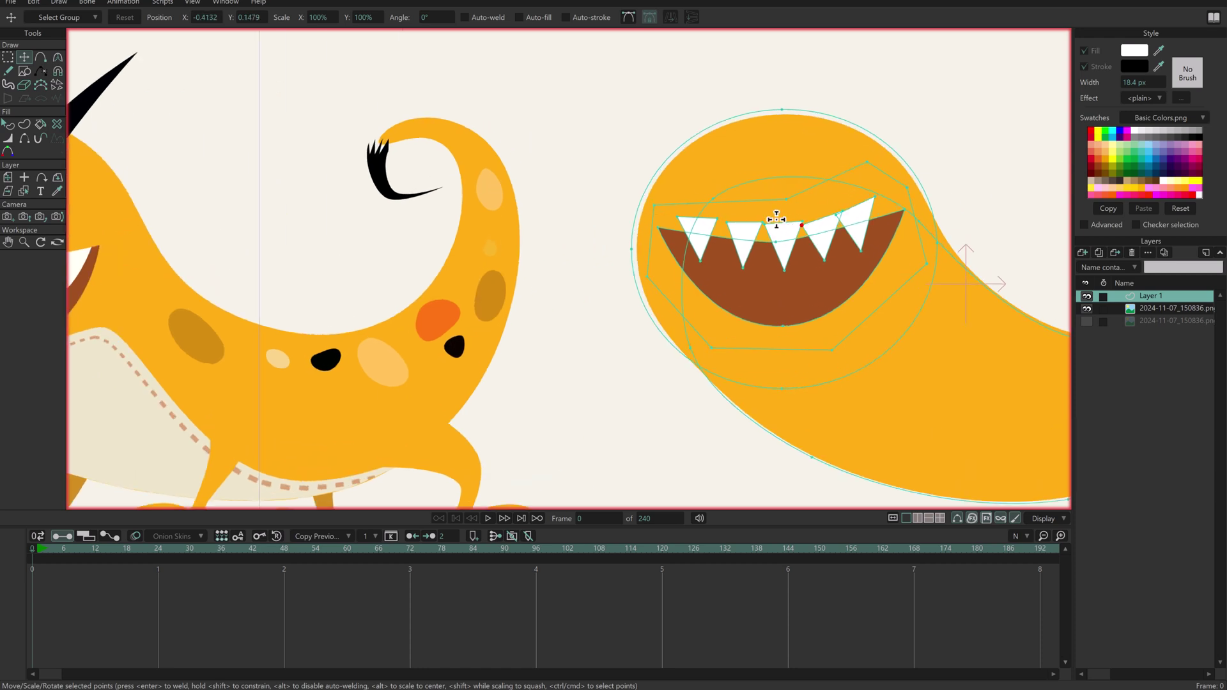
left_click(780, 206)
key("c")
key("a")
key("c")
left_click_drag(822, 218, 847, 184)
key("a")
key("c")
left_click_drag(740, 219, 743, 199)
left_click_drag(973, 186, 1023, 162)
key("a")
mouse_move(698, 217)
left_mouse_down()
mouse_move(698, 198)
mouse_move(850, 186)
mouse_move(682, 224)
left_mouse_up()
key("c")
key("t")
left_click_drag(697, 198, 696, 202)
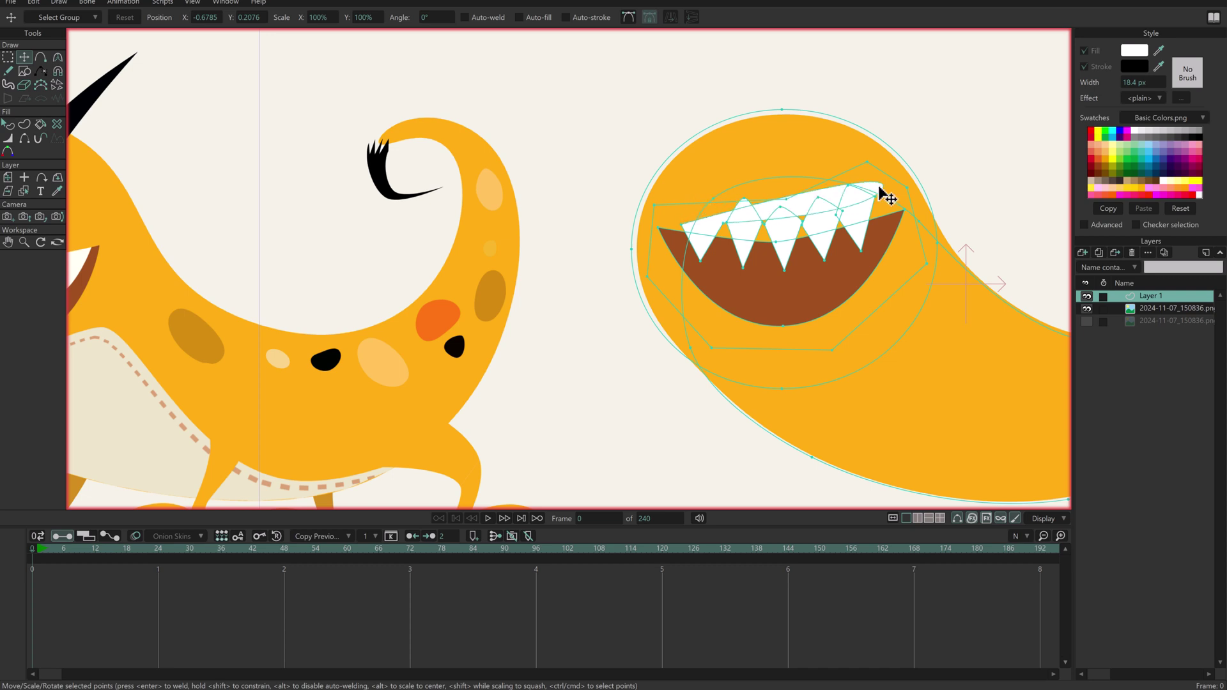
key("c")
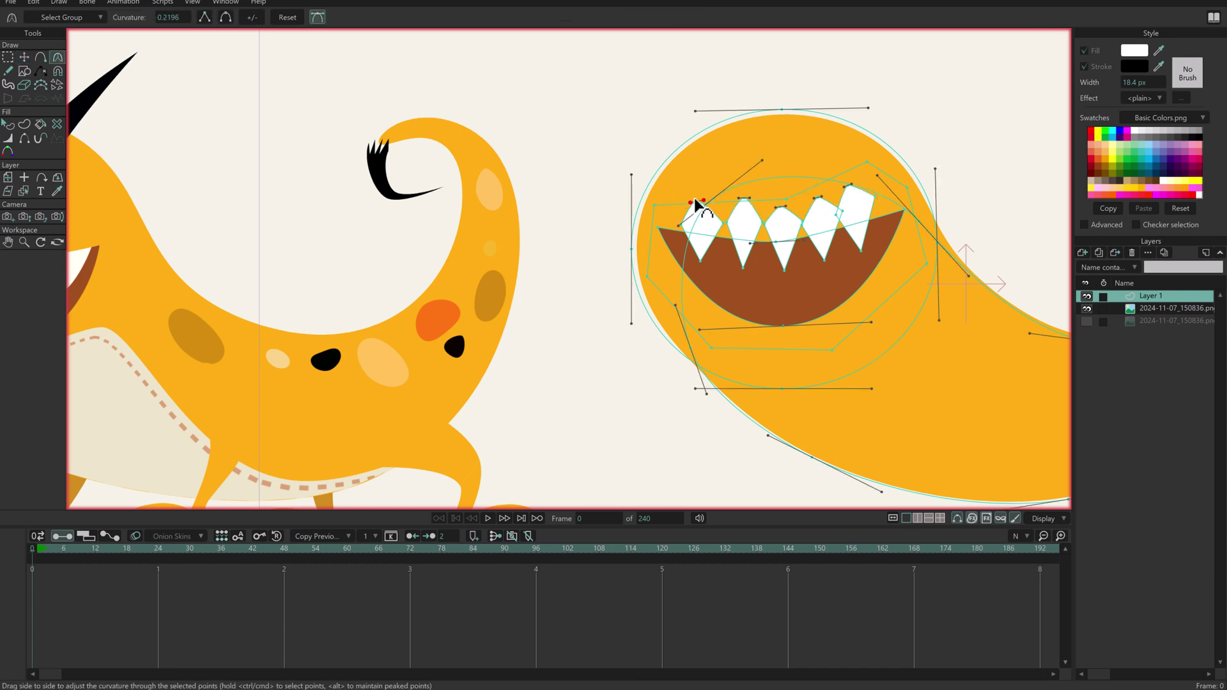
key("t")
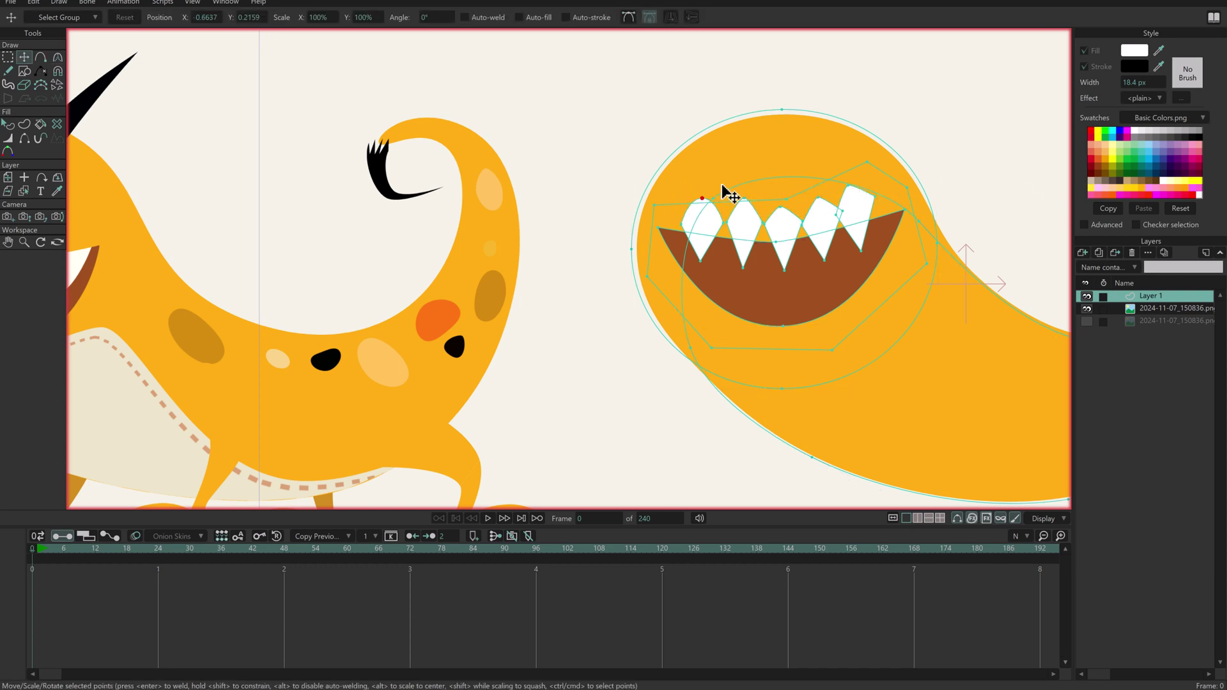
Reposition the side points of the teeth so that neighbouring teeth overlap, matching the tight spacing in the reference.
scroll(735, 211, "down", 2)
left_click(717, 262)
left_click_drag(717, 262, 869, 218)
scroll(834, 236, "up", 2)
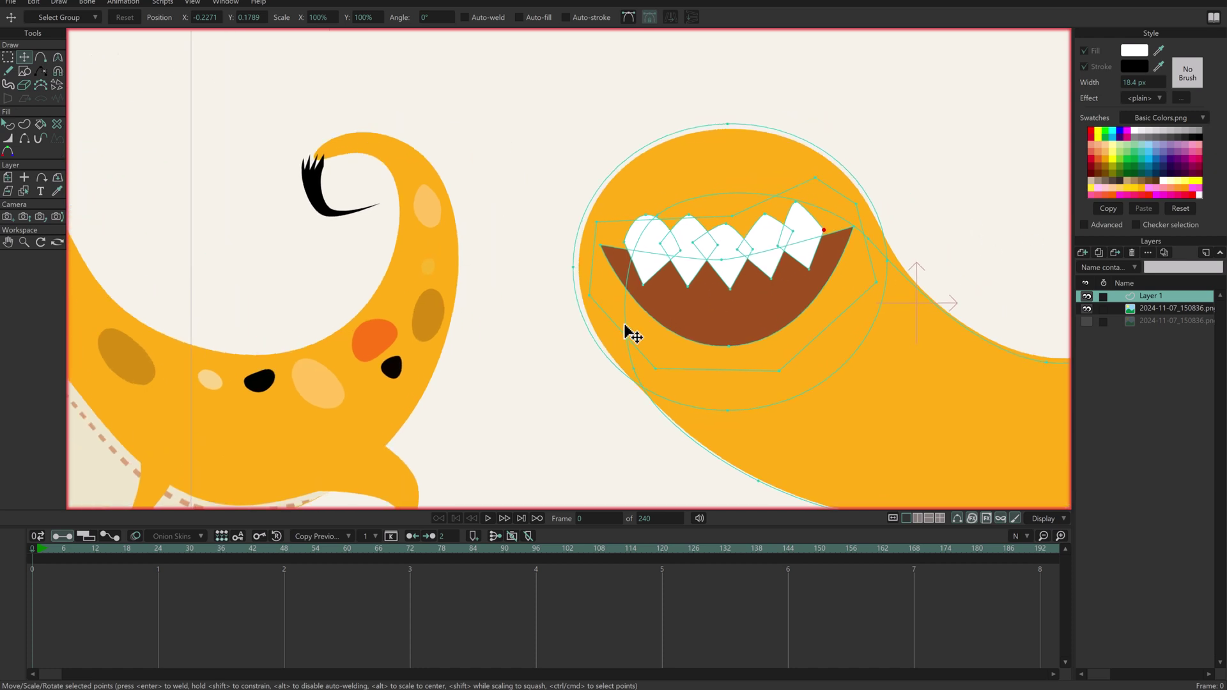
Select the five teeth shapes and unite them into one liquid shape.
key("q")
left_click(619, 258)
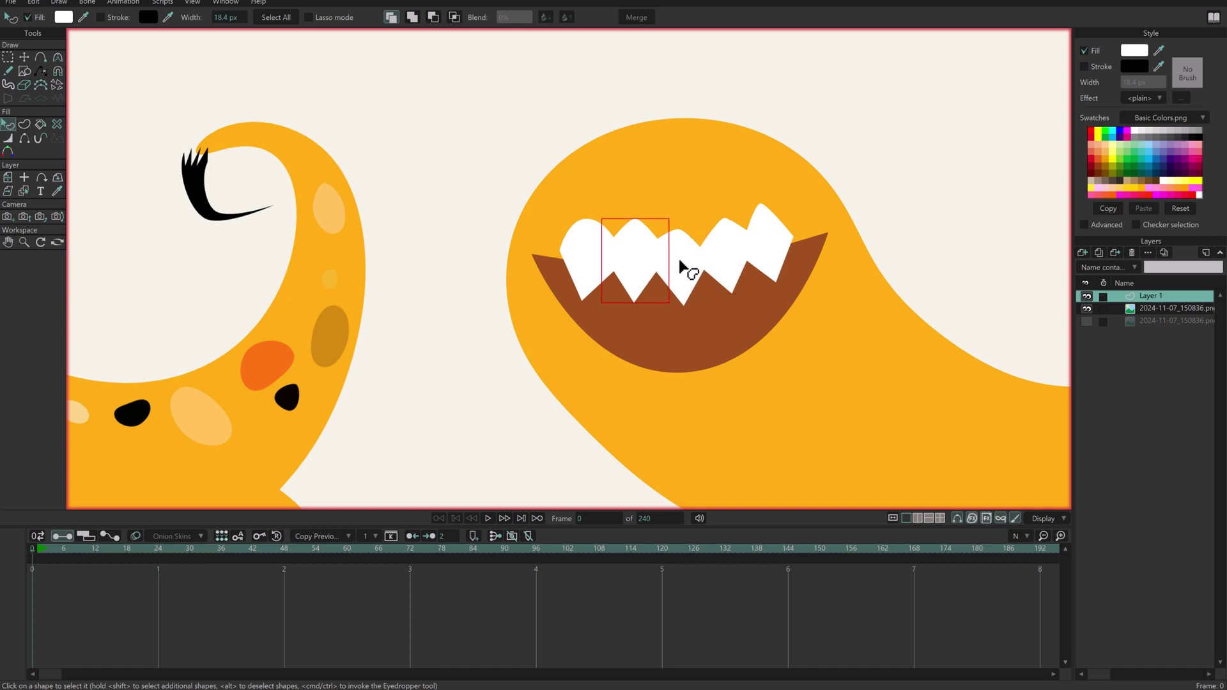
left_click(690, 276, "shift")
left_click(735, 255, "shift")
left_click(770, 257, "shift")
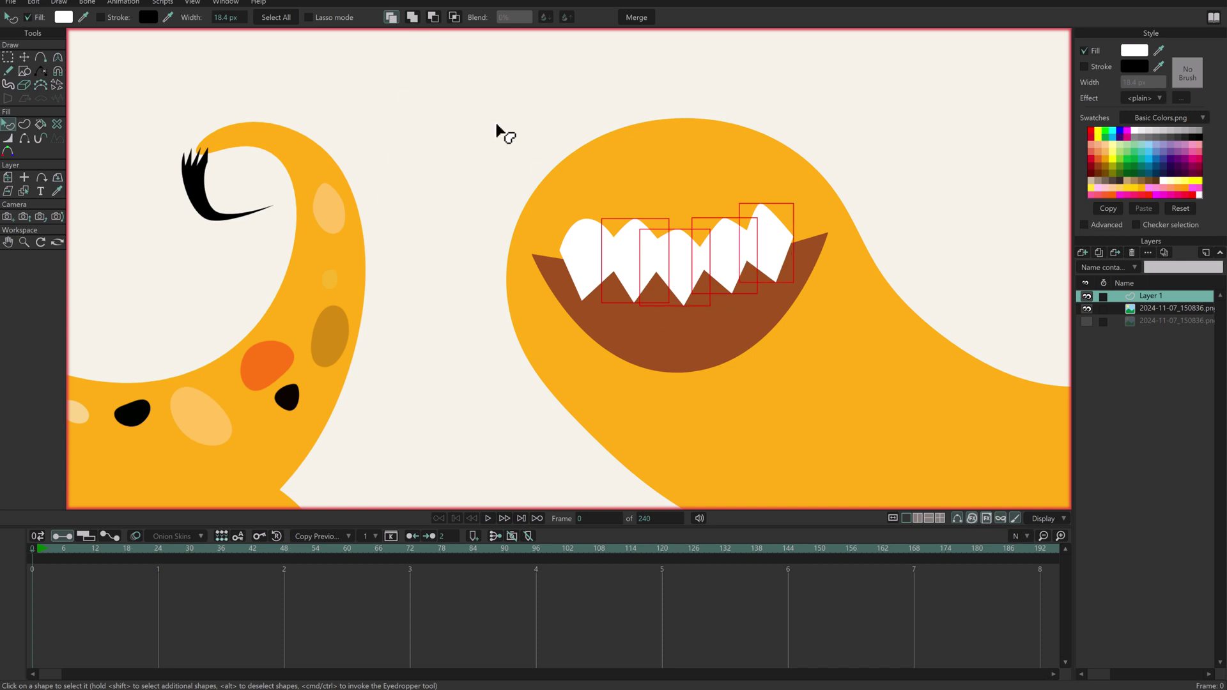
left_click(413, 18)
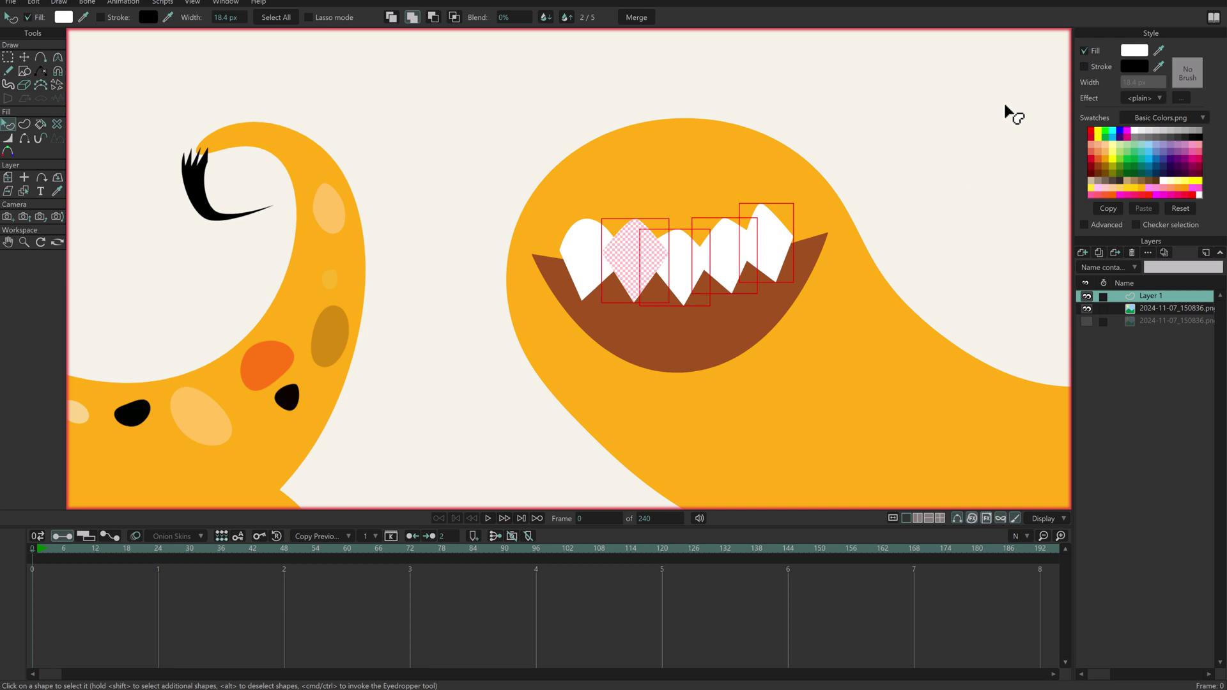
Give the united teeth a black 7 px stroke, try a 1% blend, and set the blend back to 0%.
left_click(1085, 67)
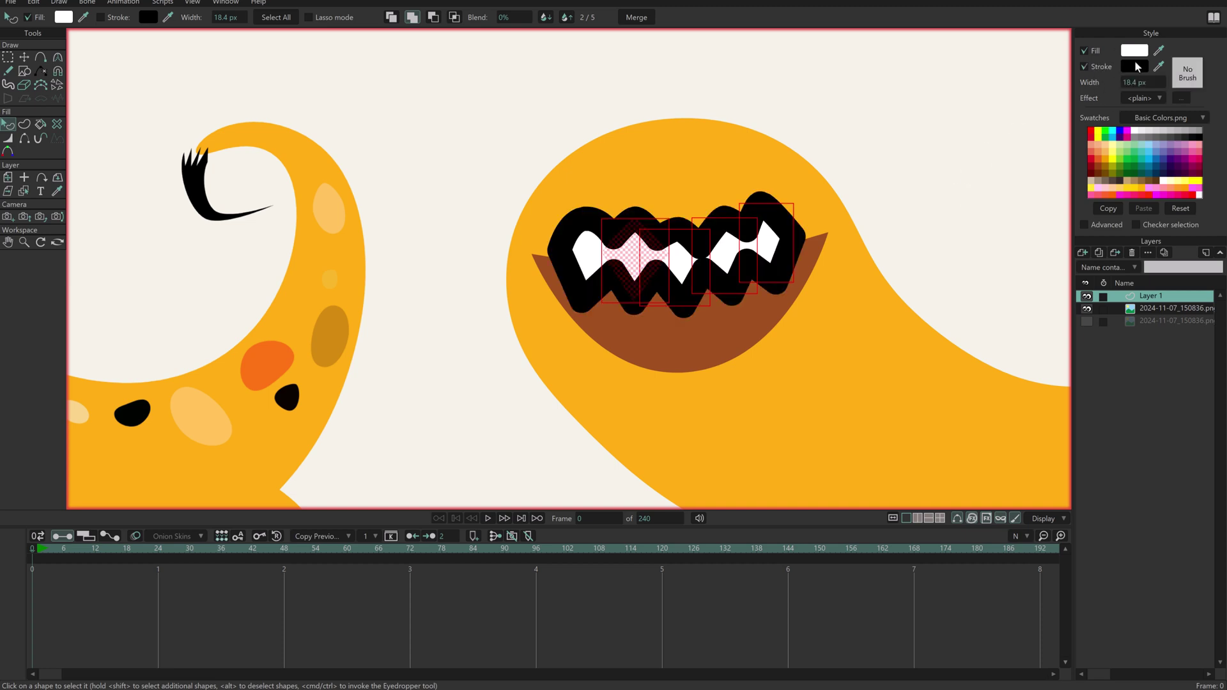
left_click_drag(1150, 85, 626, 291)
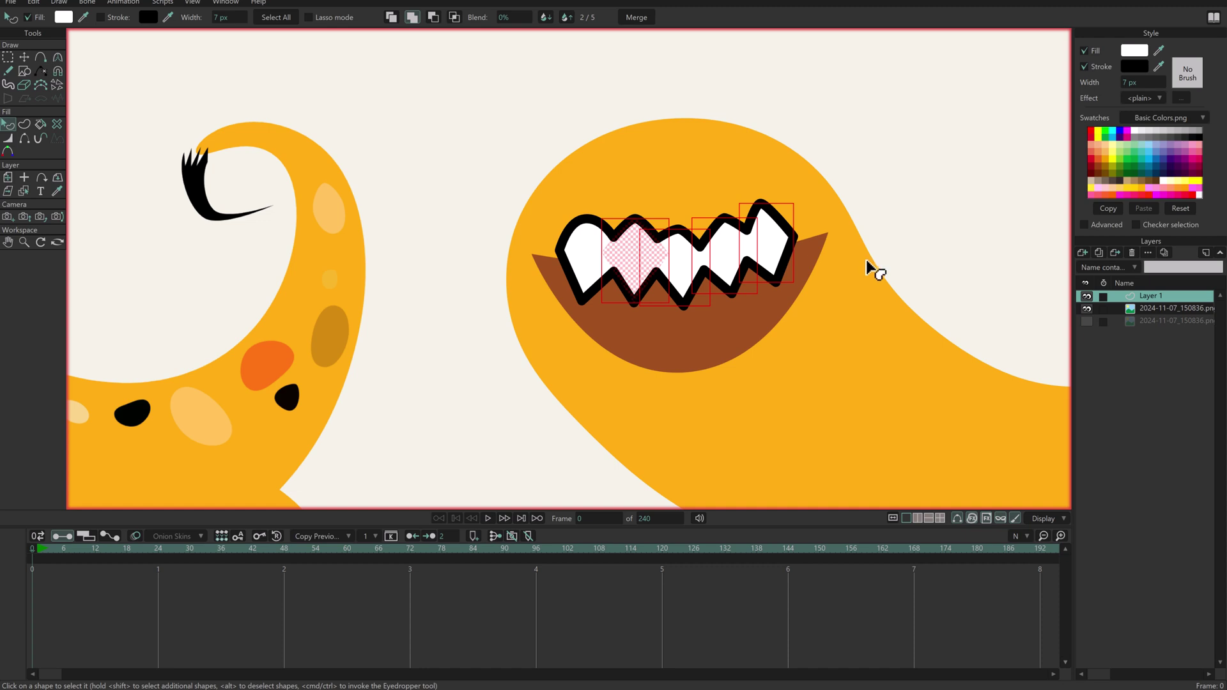
mouse_move(519, 17)
left_mouse_down()
mouse_move(543, 17)
mouse_move(511, 19)
mouse_move(525, 21)
left_mouse_up()
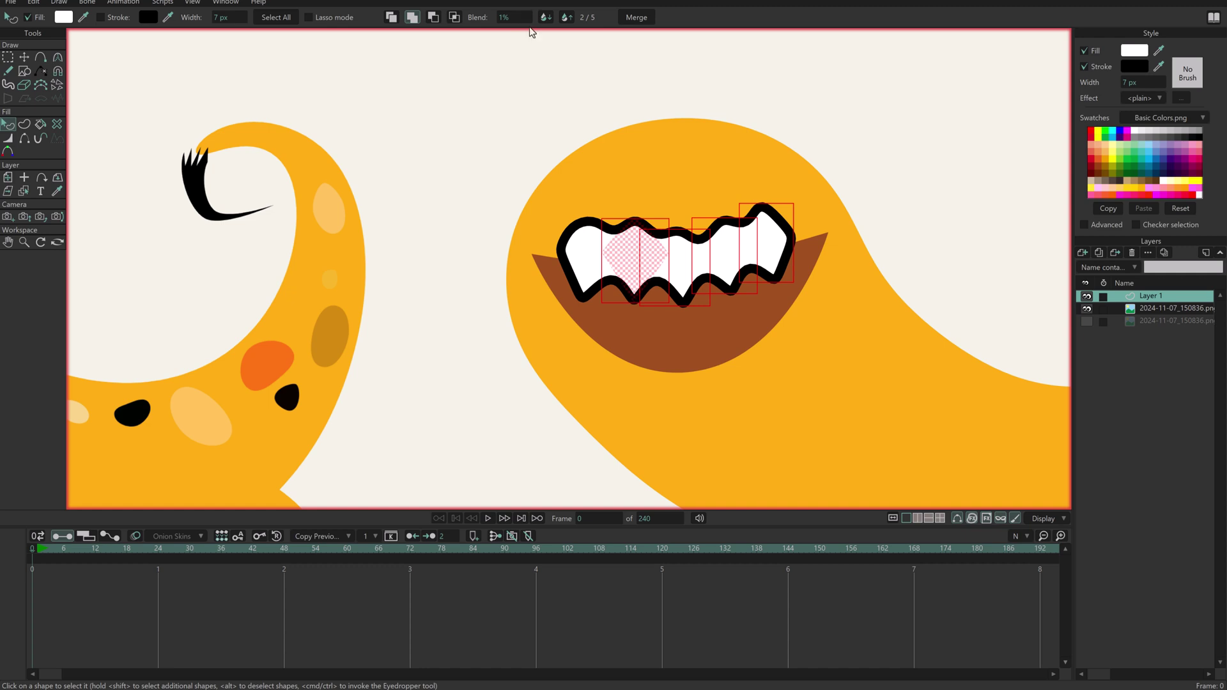
left_click_drag(442, 343, 694, 310)
left_click_drag(353, 294, 206, 322)
scroll(214, 329, "right", 3)
left_click_drag(481, 24, 476, 24)
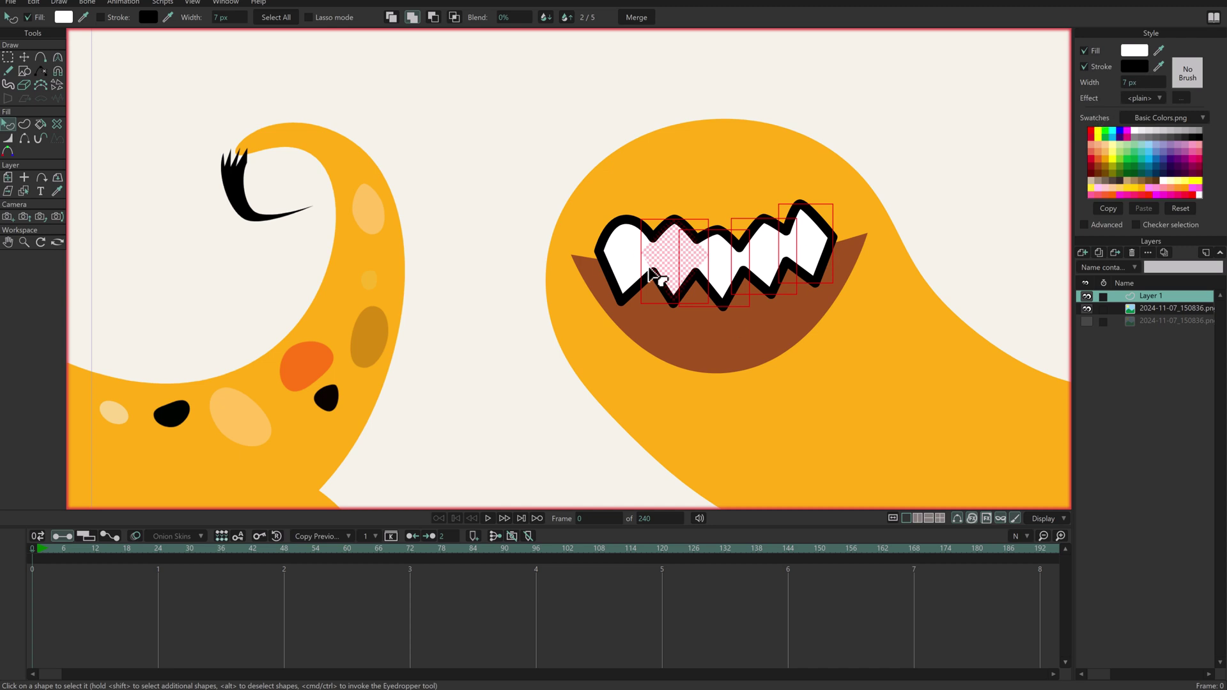
Sample the reference teeth's off-white as the united teeth's fill, and switch the teeth back to normal separate shapes.
left_click_drag(647, 252, 916, 202)
left_click_drag(1158, 52, 184, 244)
left_click_drag(843, 260, 551, 303)
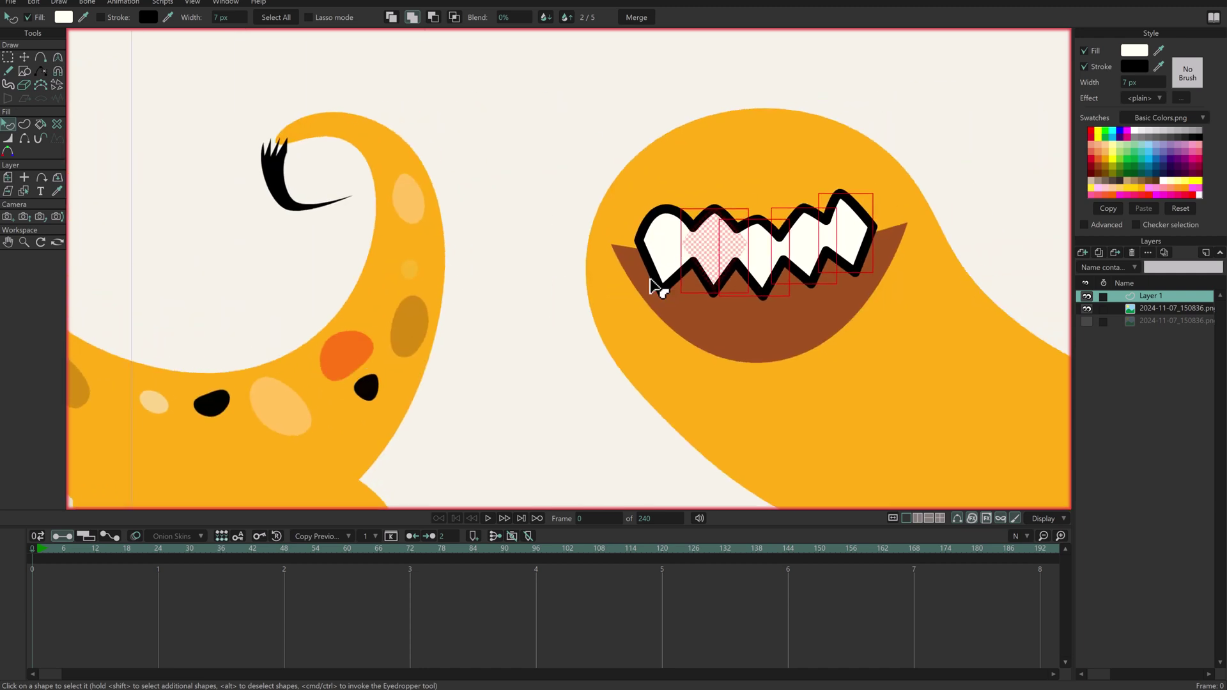
left_click(391, 18)
left_click(658, 259)
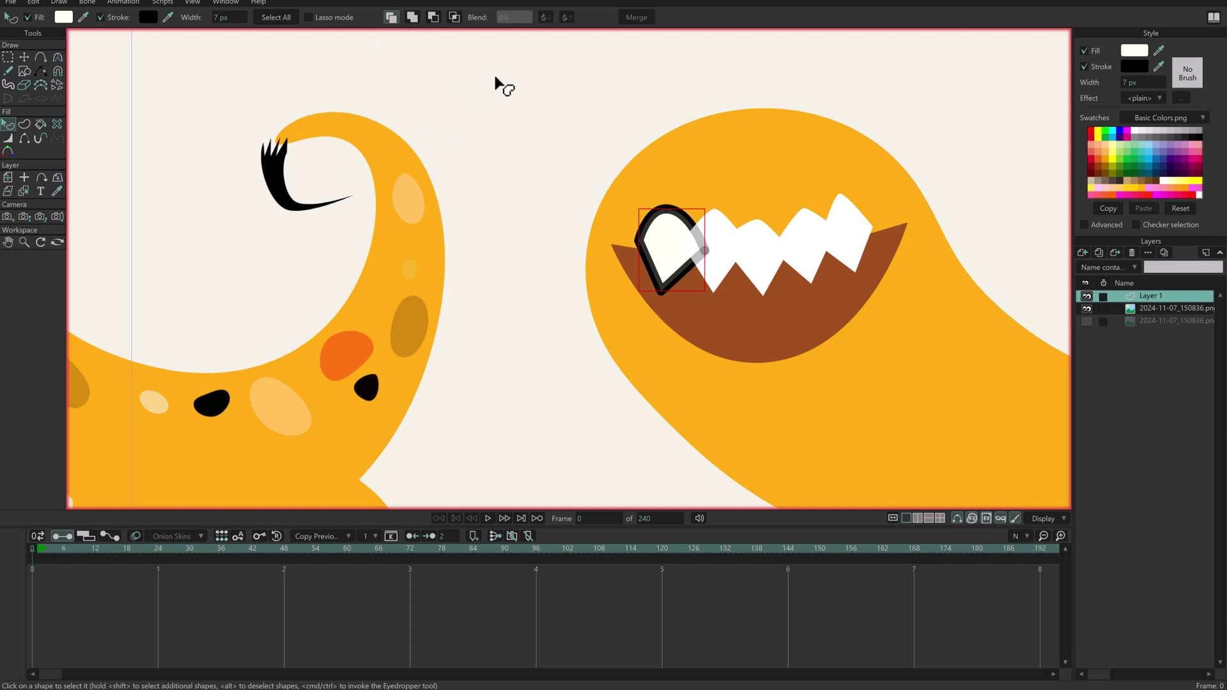
Remove the first tooth's stroke and fill all five teeth with the off-white sampled from the reference teeth.
left_click(1101, 68)
left_click(713, 262, "shift")
left_click(751, 253, "shift")
left_click(777, 245, "shift")
left_click(839, 225, "shift")
scroll(628, 265, "down", 1)
left_click_drag(1158, 50, 341, 271)
left_click_drag(662, 286, 275, 291)
left_click(276, 296)
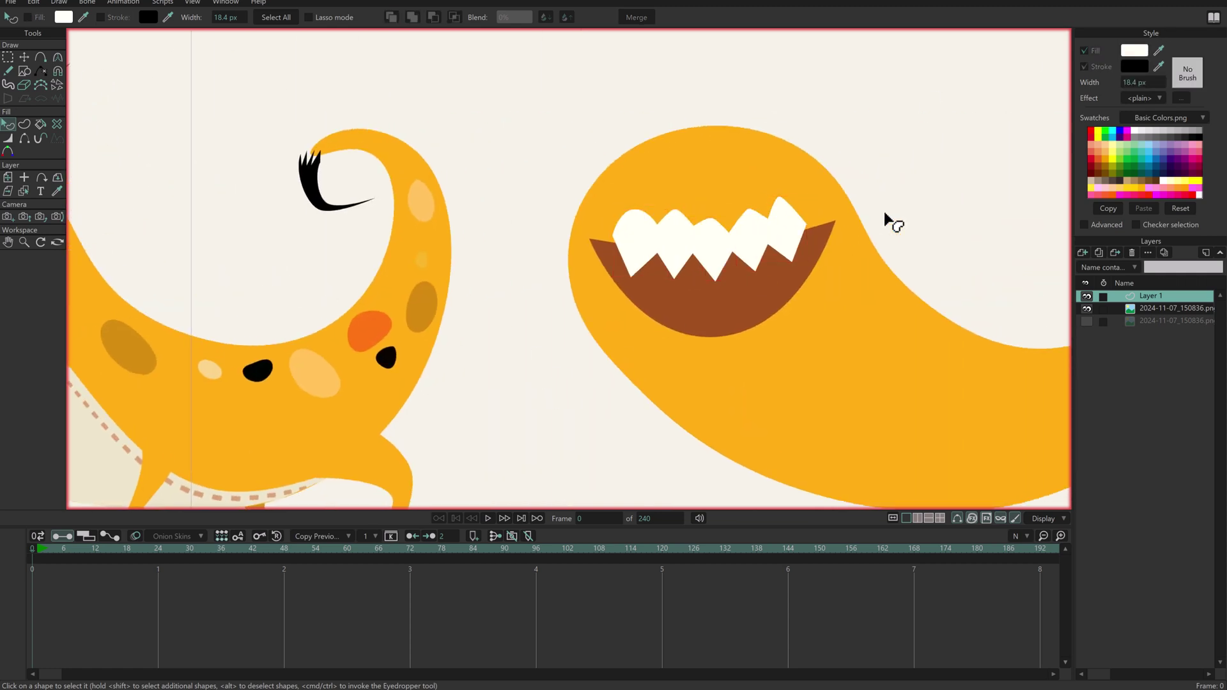
Select all five teeth and place them behind the head and body, just in front of the brown mouth fill.
scroll(865, 238, "up", 3)
left_click(578, 263)
left_click(617, 254, "shift")
left_click(660, 253, "shift")
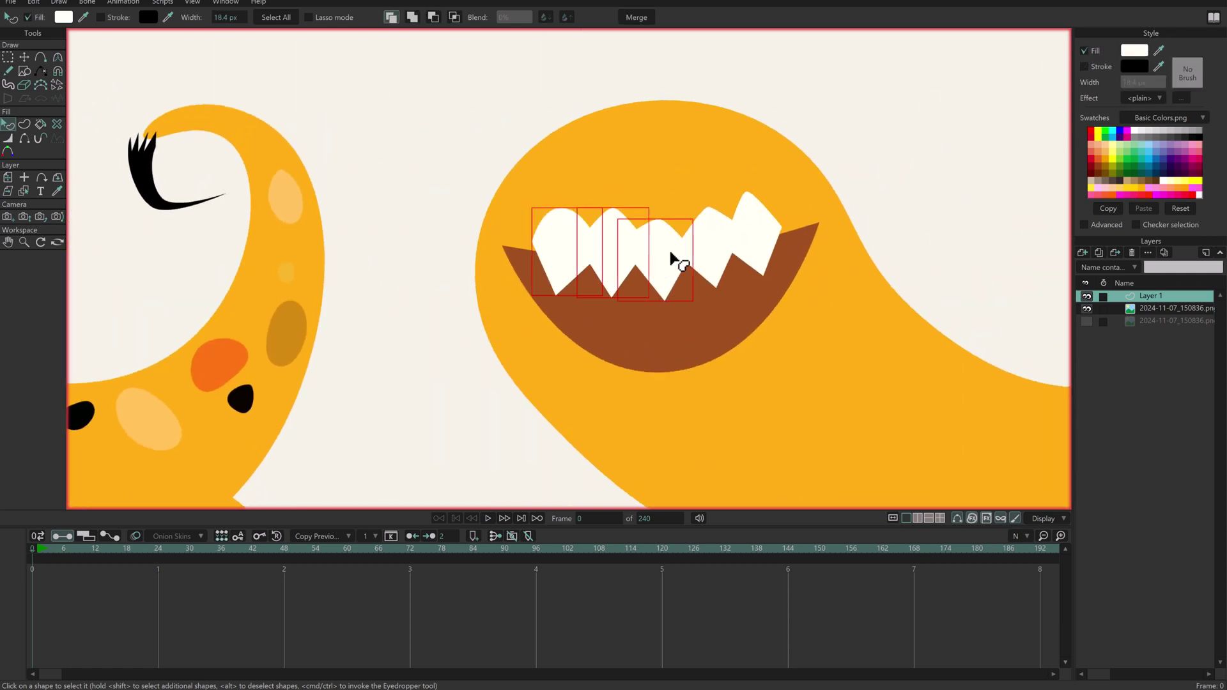
left_click(729, 249, "shift")
left_click(748, 233, "shift")
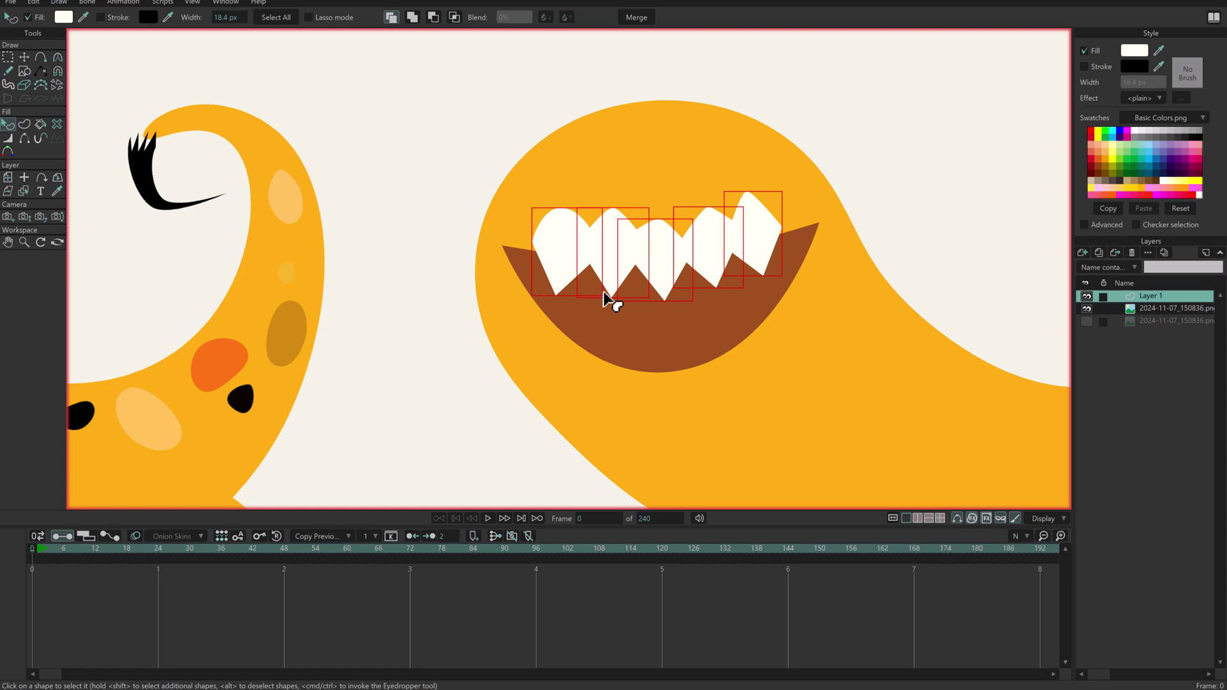
key("Delete")
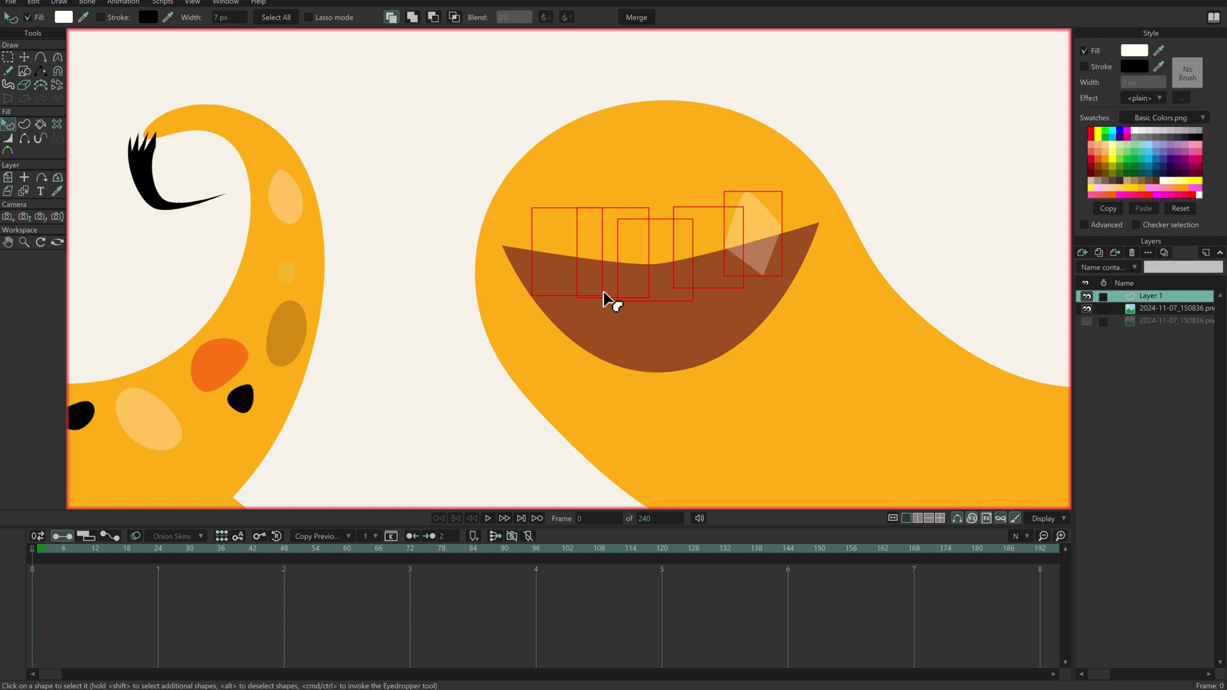
key("ctrl+z")
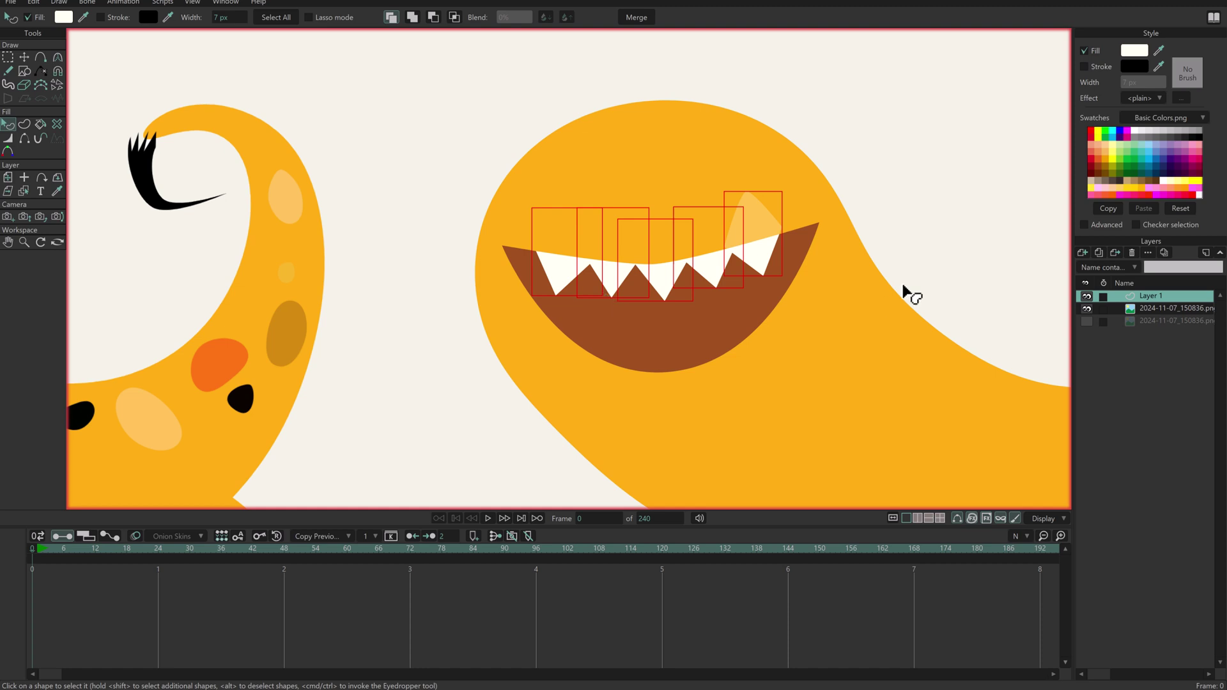
At frame 12, shift the mouth cutout's corner and lower points left so the mouth extends past the head's left edge.
scroll(885, 306, "down", 2)
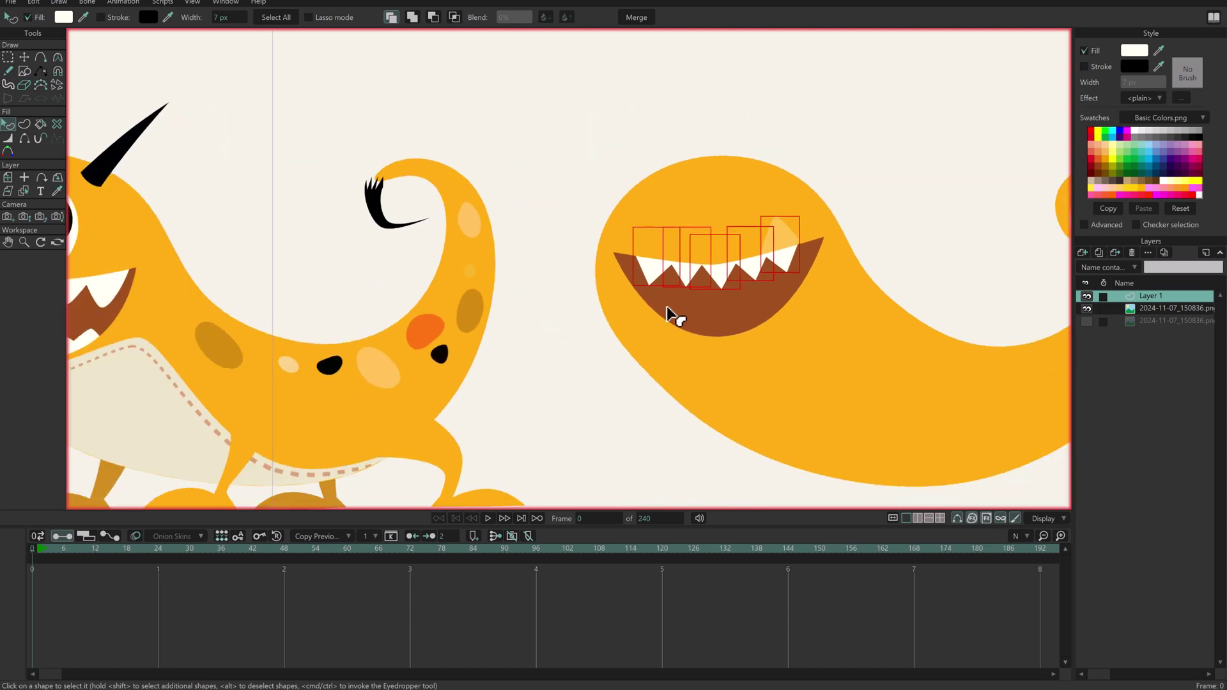
left_click_drag(198, 319, 326, 282)
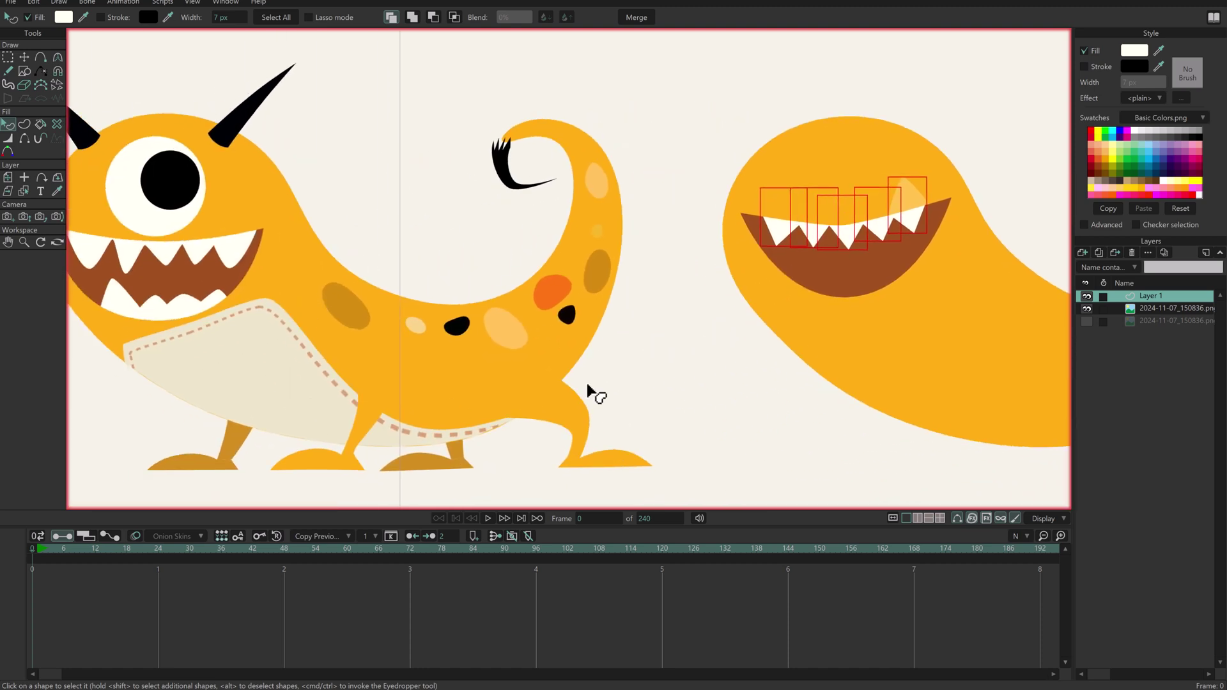
left_click_drag(726, 333, 576, 352)
key("g")
scroll(802, 221, "up", 1)
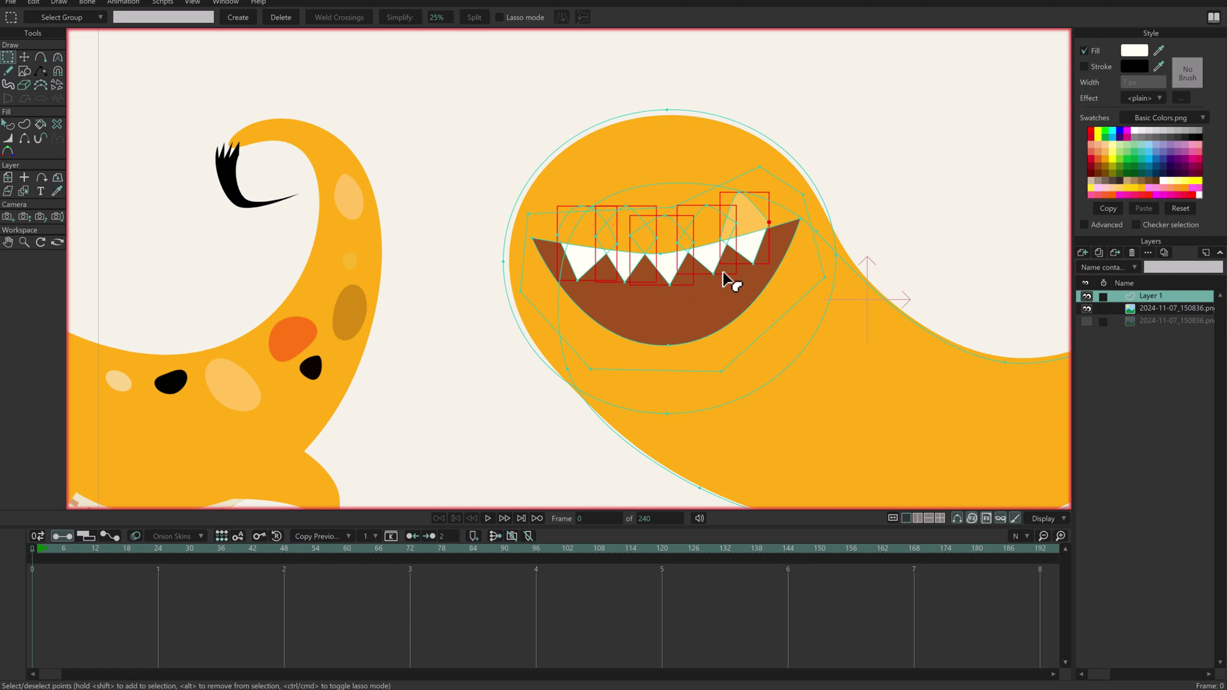
left_click_drag(41, 552, 97, 577)
scroll(683, 349, "up", 2)
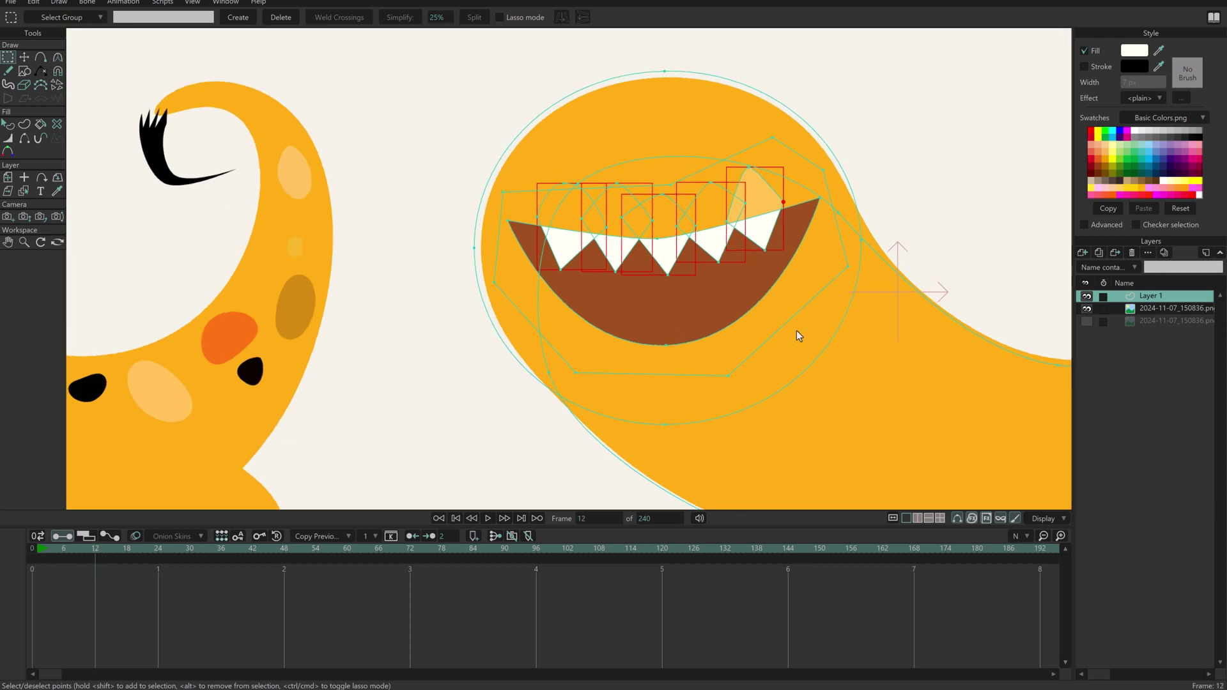
left_click(508, 220)
key("t")
left_click_drag(508, 220, 421, 237)
left_click_drag(666, 346, 519, 355)
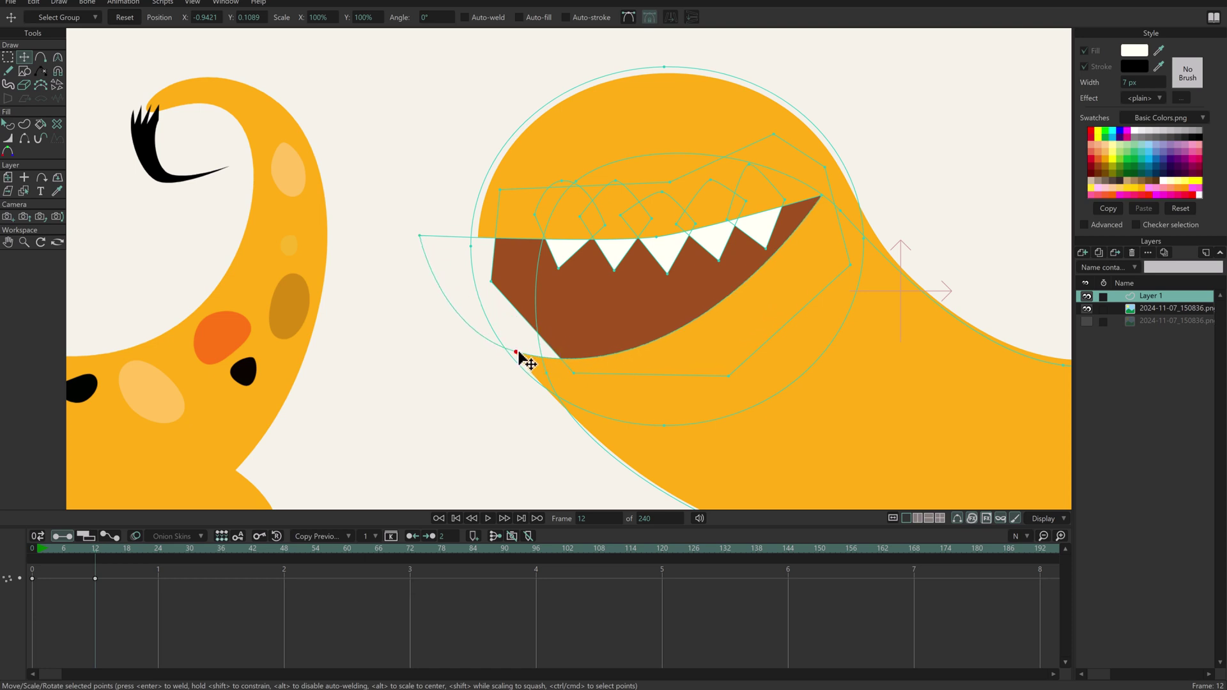
left_click_drag(821, 197, 539, 306)
Reposition the brown mouth fill's left points at frame 12 and curve its outer edge inward.
left_click_drag(506, 188, 488, 237)
left_click_drag(540, 301, 1010, 252)
key("c")
key("t")
left_click_drag(575, 372, 538, 369)
left_click_drag(525, 290, 526, 293)
left_click_drag(536, 372, 518, 353)
key("c")
mouse_move(525, 295)
left_mouse_down()
mouse_move(842, 229)
mouse_move(534, 296)
left_mouse_up()
key("t")
scroll(829, 203, "up", 1)
Lasso all the points of the five teeth and move them left together at frame 12 to follow the turned mouth.
key("g")
left_click_drag(767, 217, 559, 264)
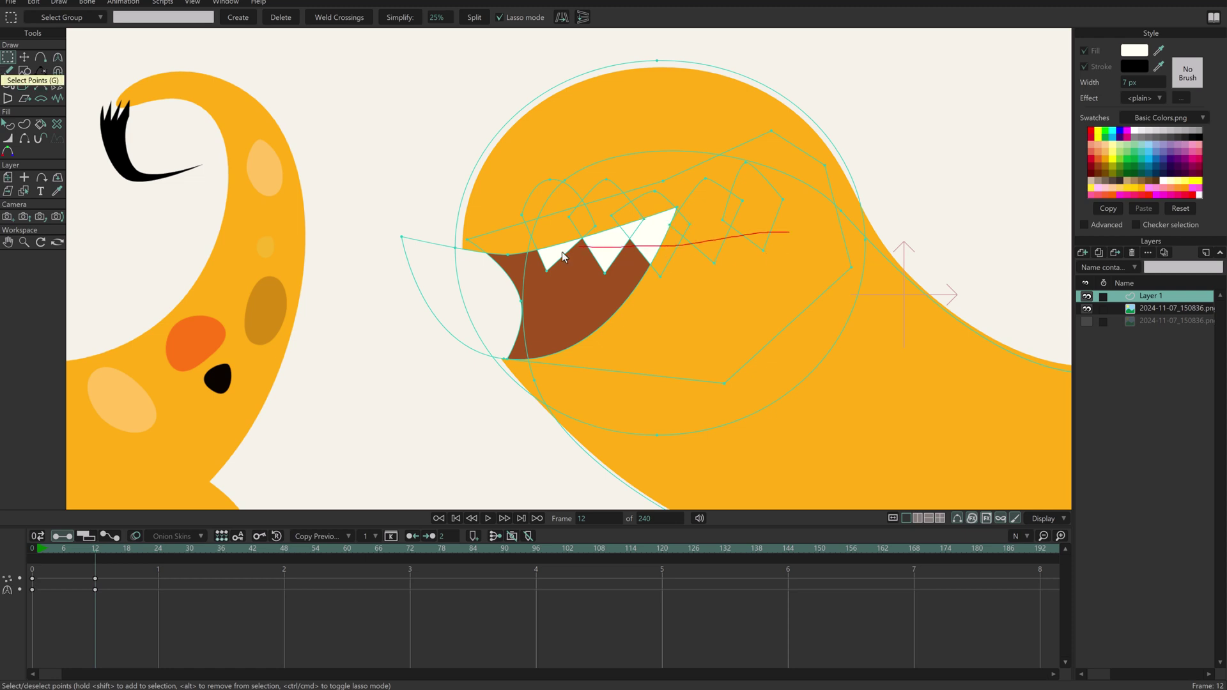
left_click_drag(778, 243, 779, 245)
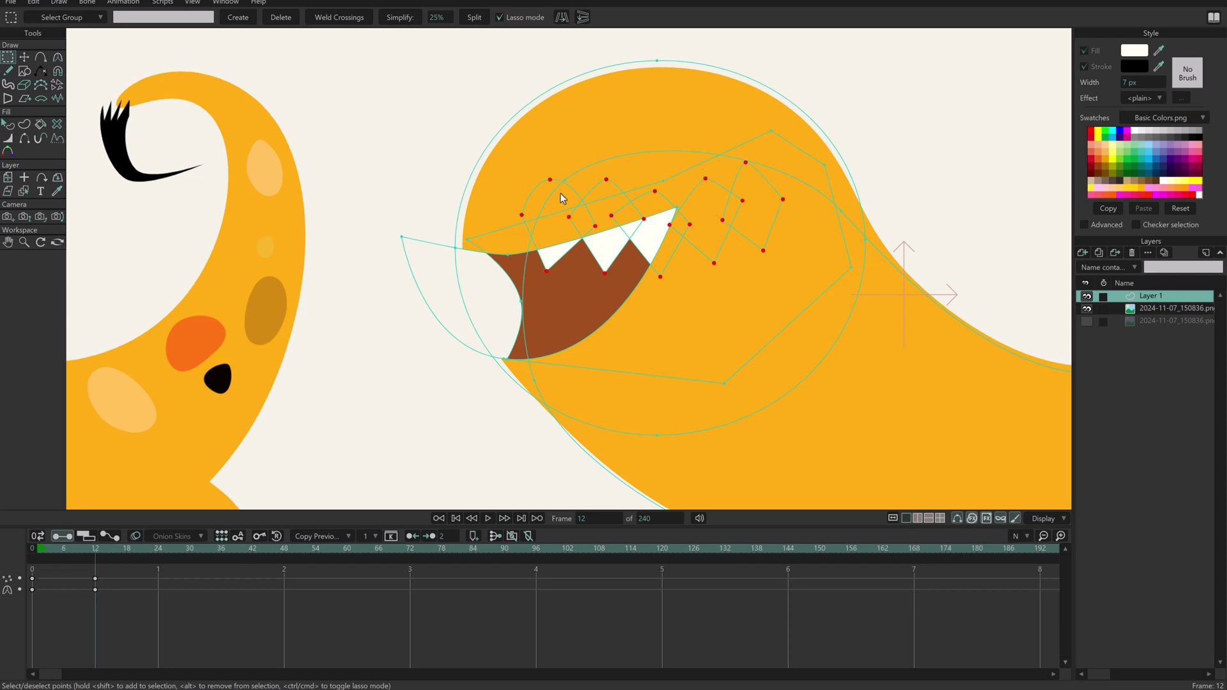
left_click(24, 57)
left_click_drag(755, 232, 601, 246)
key("Return")
Move the two leftmost teeth individually to the right at frame 12 to fit the turned mouth.
scroll(626, 239, "up", 1)
key("g")
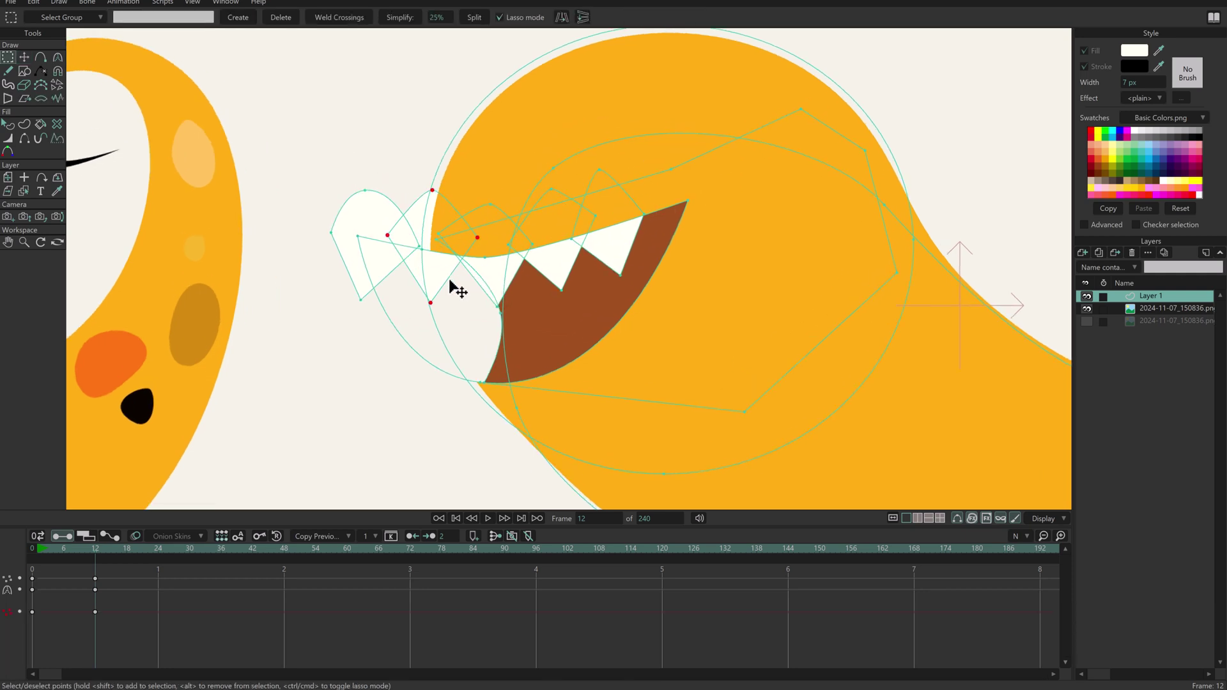
key("t")
left_click_drag(438, 277, 482, 276)
key("g")
left_click(397, 266)
key("t")
left_click_drag(389, 259, 534, 257)
At frame 6, reposition the left teeth individually to refine the in-between pose, and scrub the timeline to preview the turn.
mouse_move(75, 548)
left_mouse_down()
mouse_move(47, 549)
mouse_move(63, 555)
left_mouse_up()
left_click_drag(531, 246, 468, 253)
key("g")
left_click(545, 273)
key("t")
key("g")
left_click(550, 275)
key("t")
left_click_drag(543, 265, 511, 263)
left_click_drag(41, 547, 42, 636)
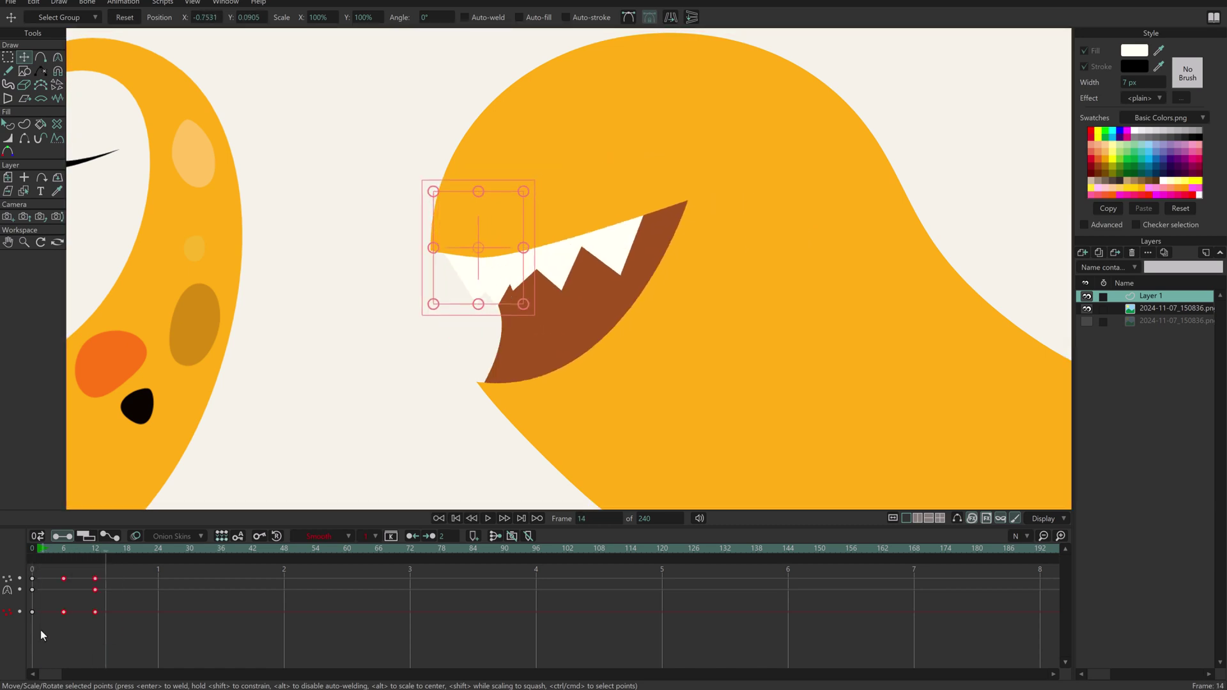
Scrub the timeline to preview the head turn, and clear the test animation to return to the frame 0 pose.
left_click_drag(46, 545, 99, 560)
scroll(666, 285, "down", 5)
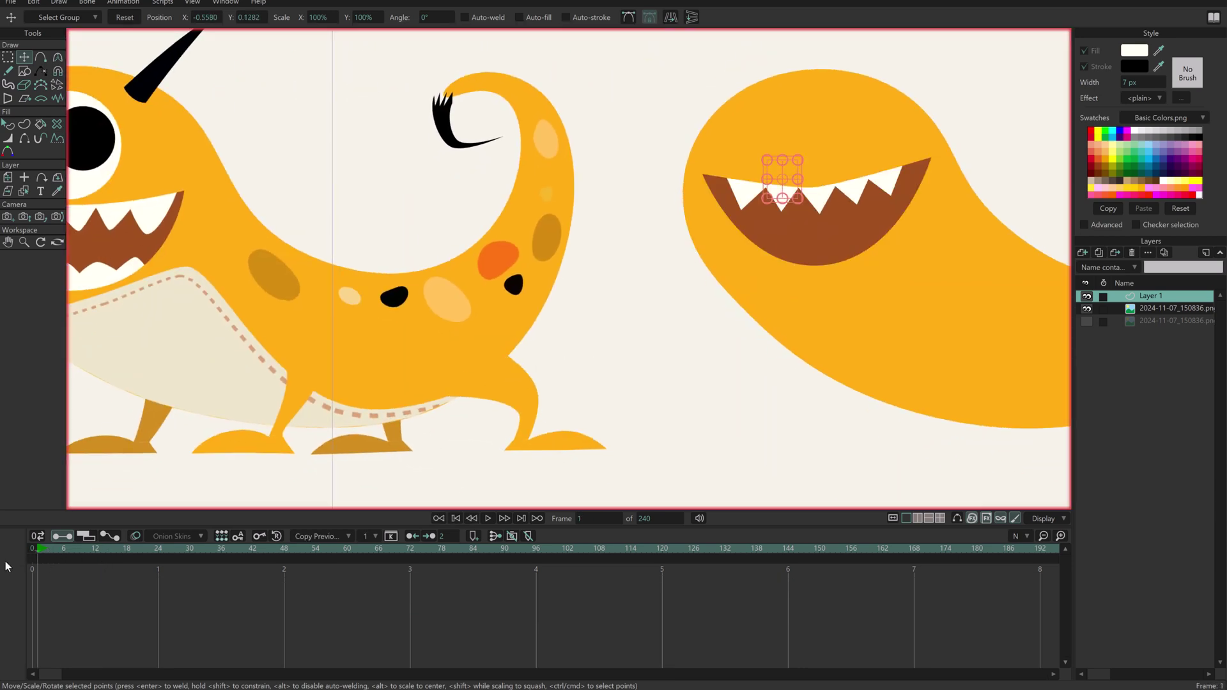
scroll(719, 310, "up", 2)
left_click_drag(719, 309, 705, 324)
key("ctrl+h")
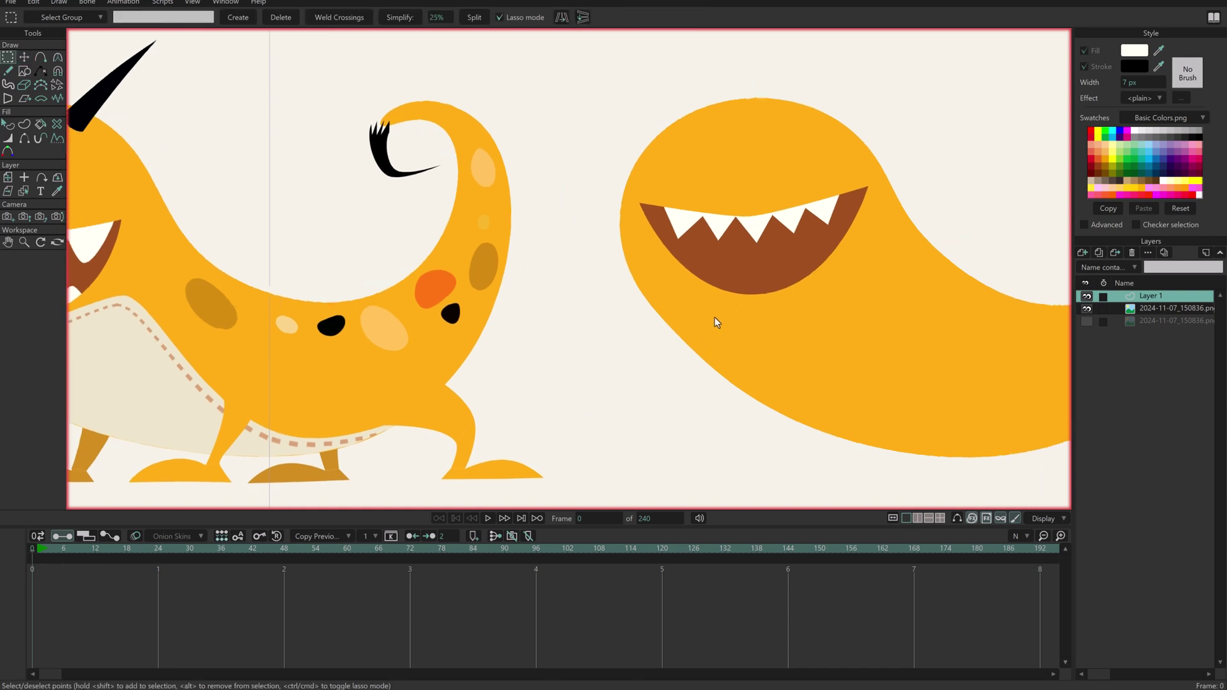
Lasso all five upper teeth, paste a duplicate set, move it below the originals and flip it vertically.
scroll(824, 256, "up", 1)
left_click_drag(298, 425, 196, 447)
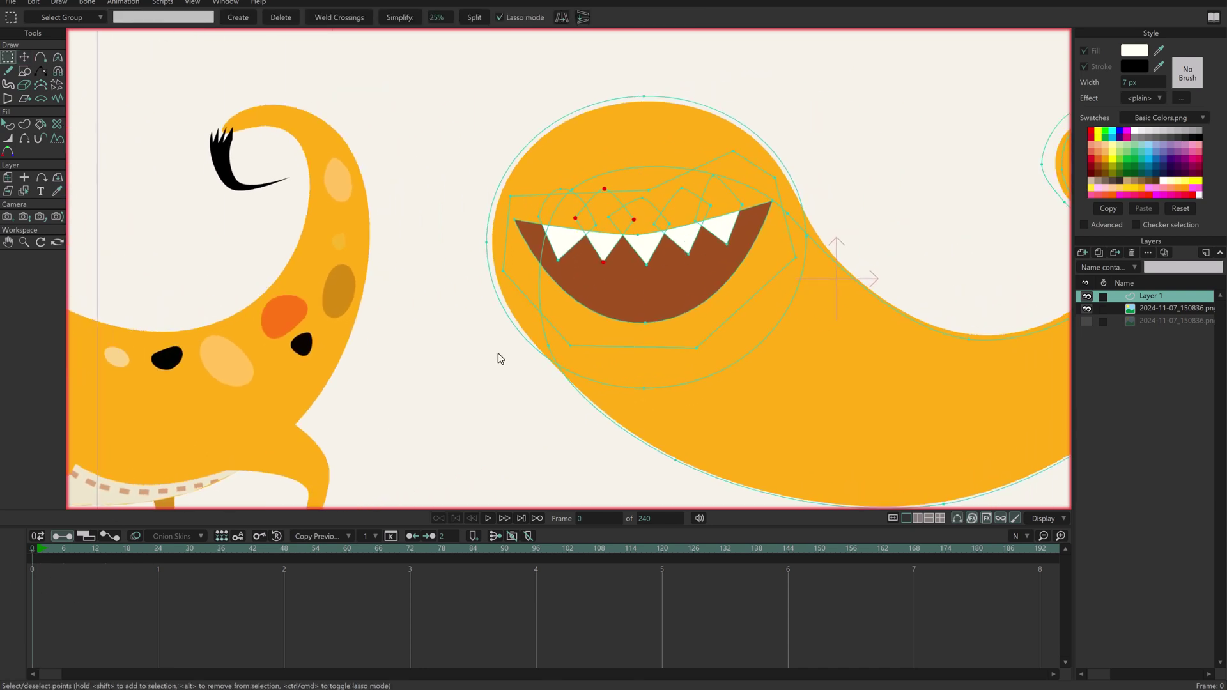
scroll(721, 242, "up", 1)
mouse_move(763, 247)
left_mouse_down()
mouse_move(686, 229)
mouse_move(730, 281)
left_mouse_up()
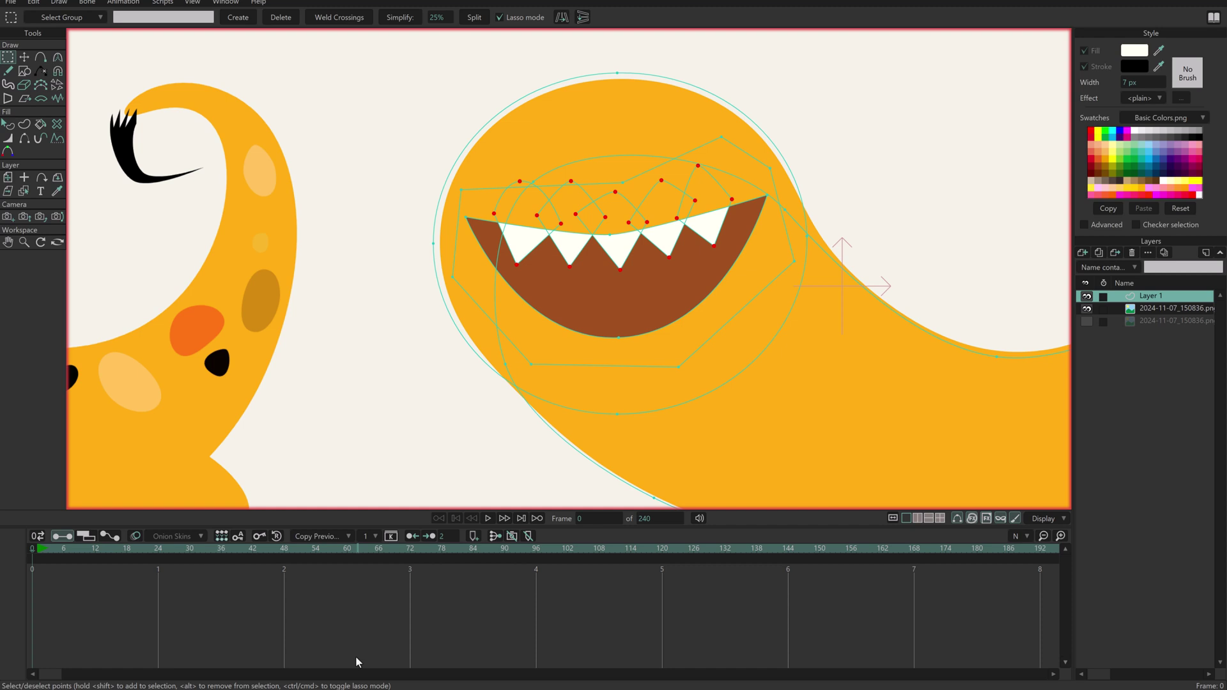
key("ctrl+v")
left_click_drag(680, 219, 715, 351)
left_click(692, 17)
Delete one surplus tooth from the flipped lower row, leaving four teeth.
scroll(661, 287, "down", 2)
left_click_drag(665, 298, 951, 257)
scroll(943, 262, "down", 1)
scroll(830, 292, "down", 1)
left_click_drag(830, 292, 828, 302)
left_click(833, 289)
key("g")
key("Delete")
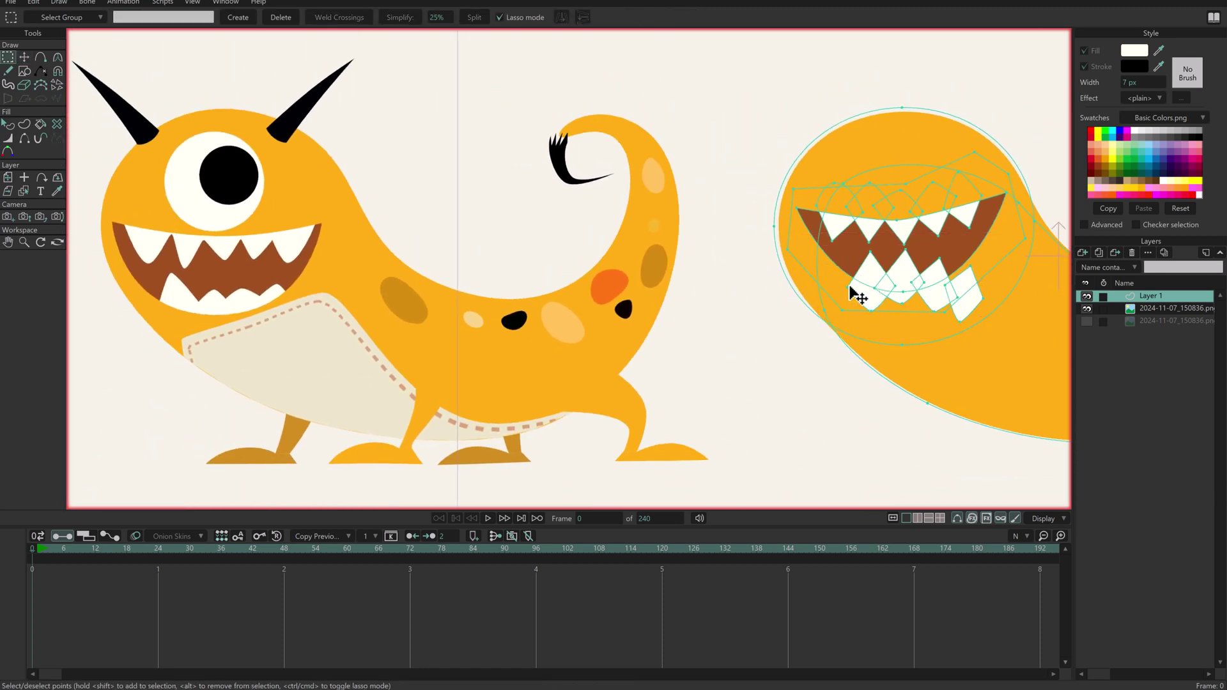
Reposition the four lower teeth individually along the mouth's lower edge.
key("t")
left_click_drag(914, 286, 701, 273)
left_click_drag(781, 233, 746, 234)
scroll(735, 234, "up", 2)
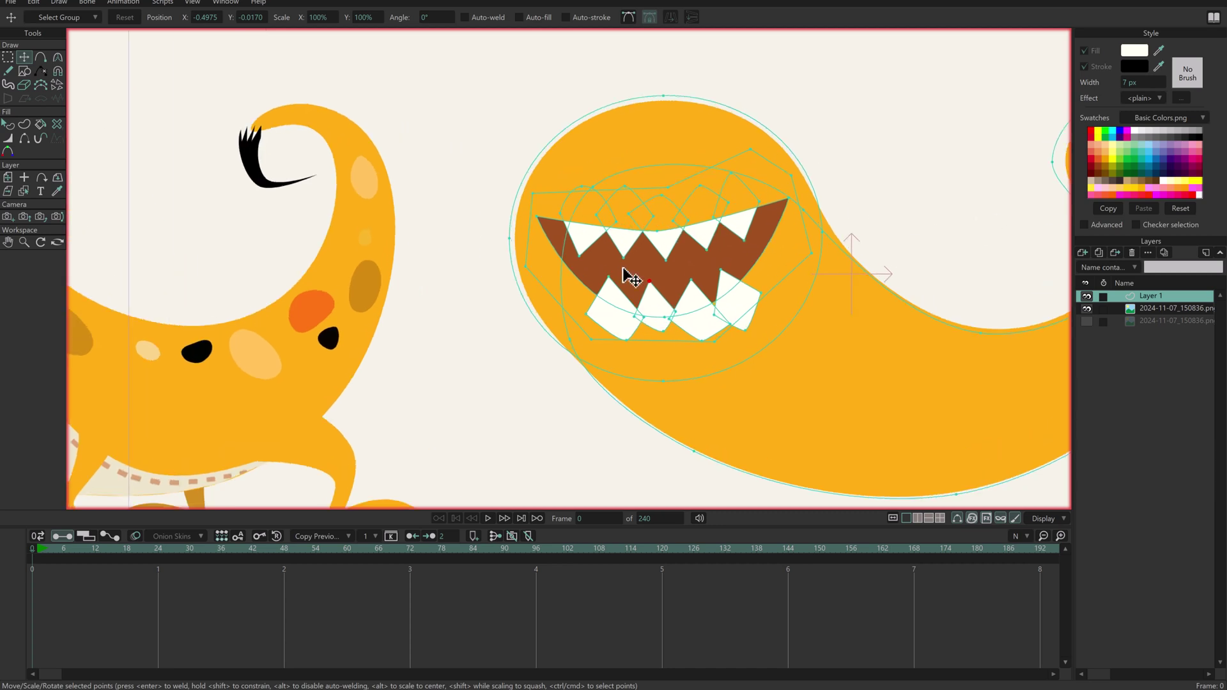
Select the four lower tooth shapes and reorder them above the brown mouth fill but behind the orange head.
key("q")
left_click(636, 320)
left_click(655, 315, "shift")
left_click(693, 315, "shift")
left_click(734, 306, "shift")
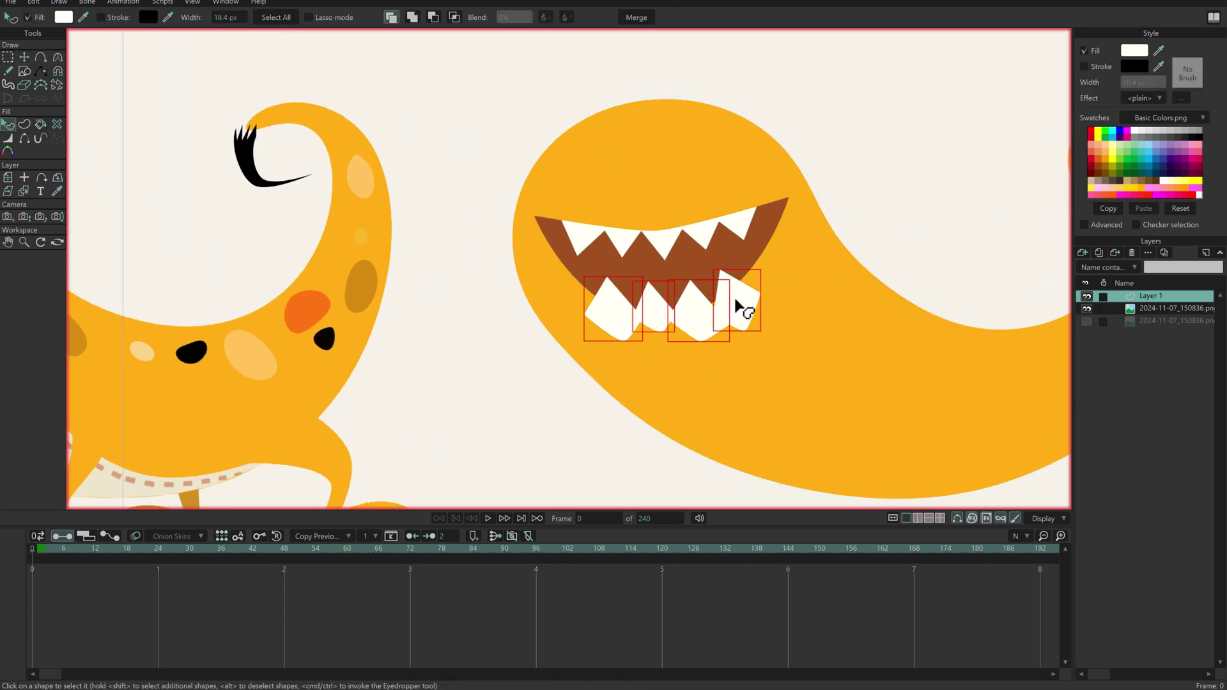
key("Delete")
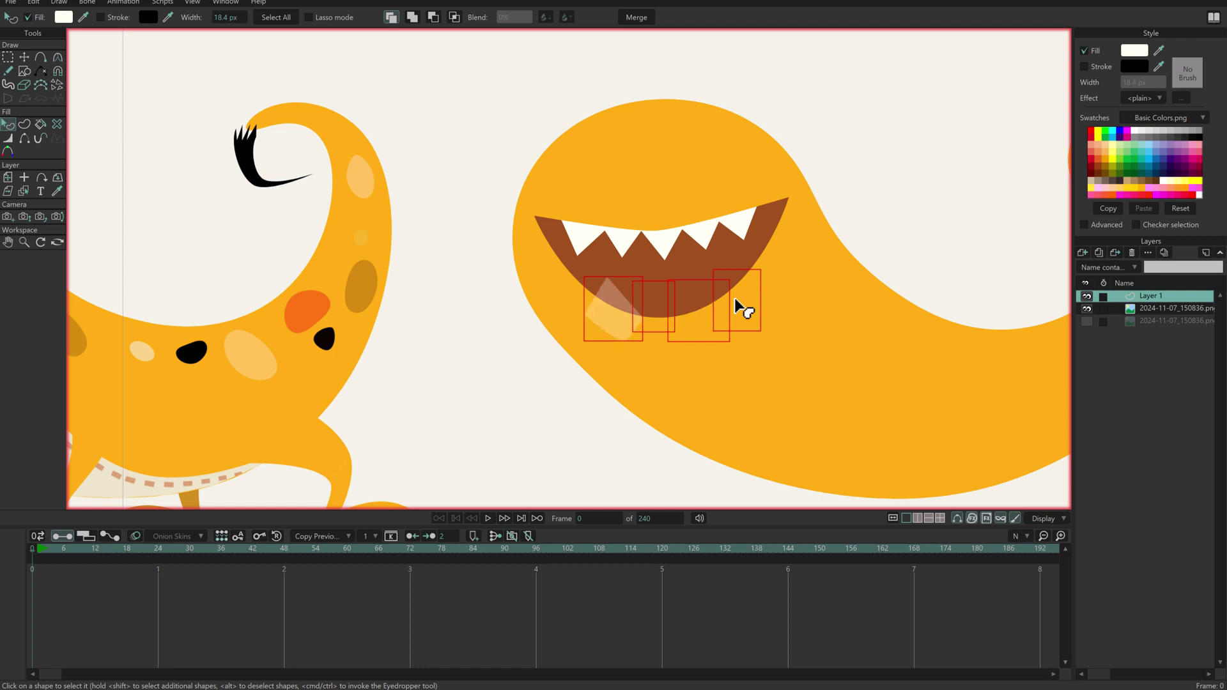
key("ctrl+z")
scroll(694, 269, "down", 3)
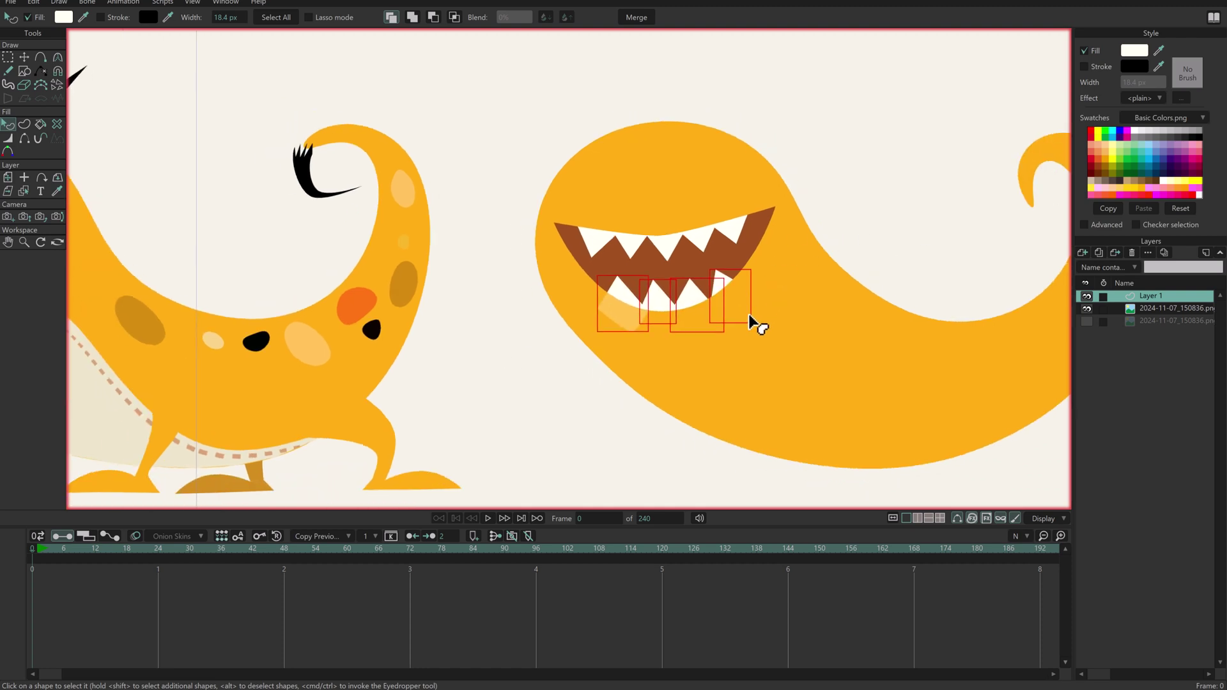
left_click_drag(804, 279, 971, 267)
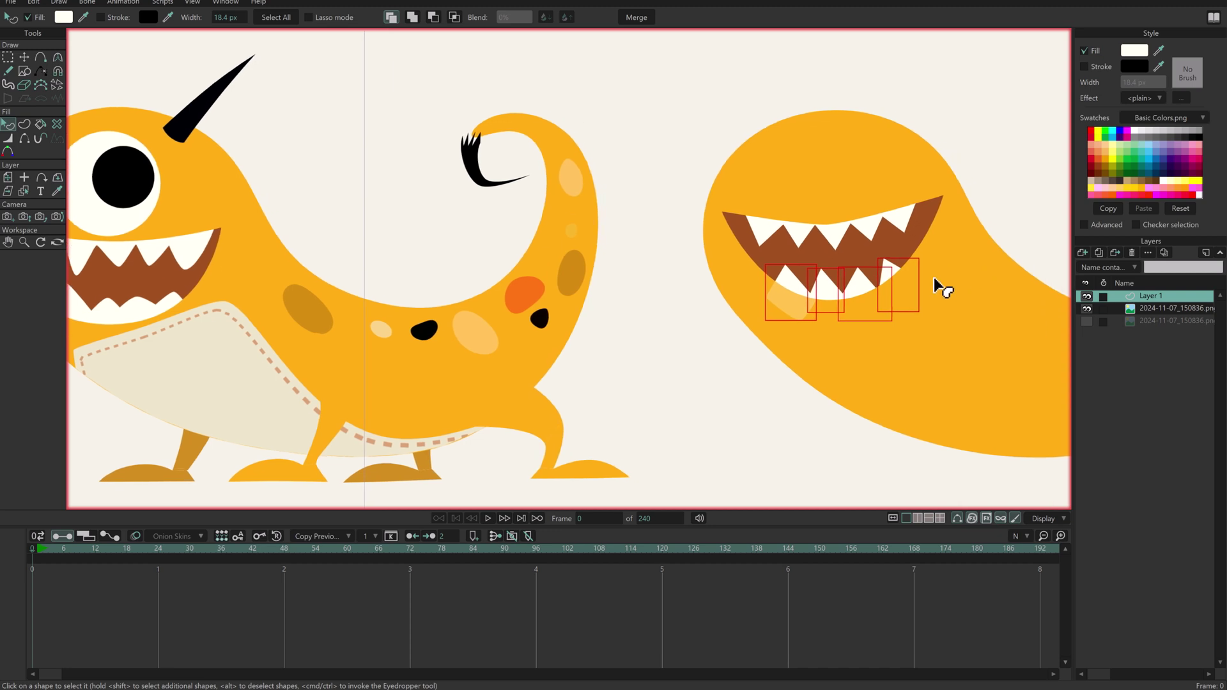
Refine the placement of the lower teeth inside the mouth.
key("t")
left_click_drag(793, 267, 896, 231)
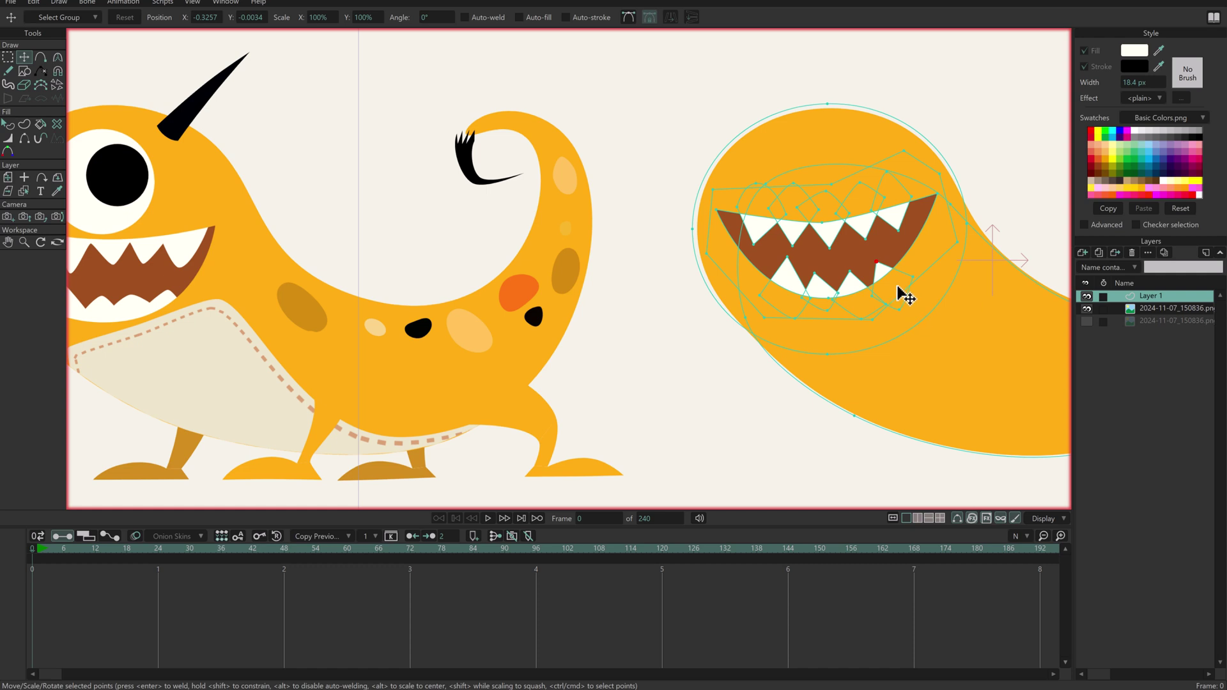
left_click_drag(759, 312, 594, 373)
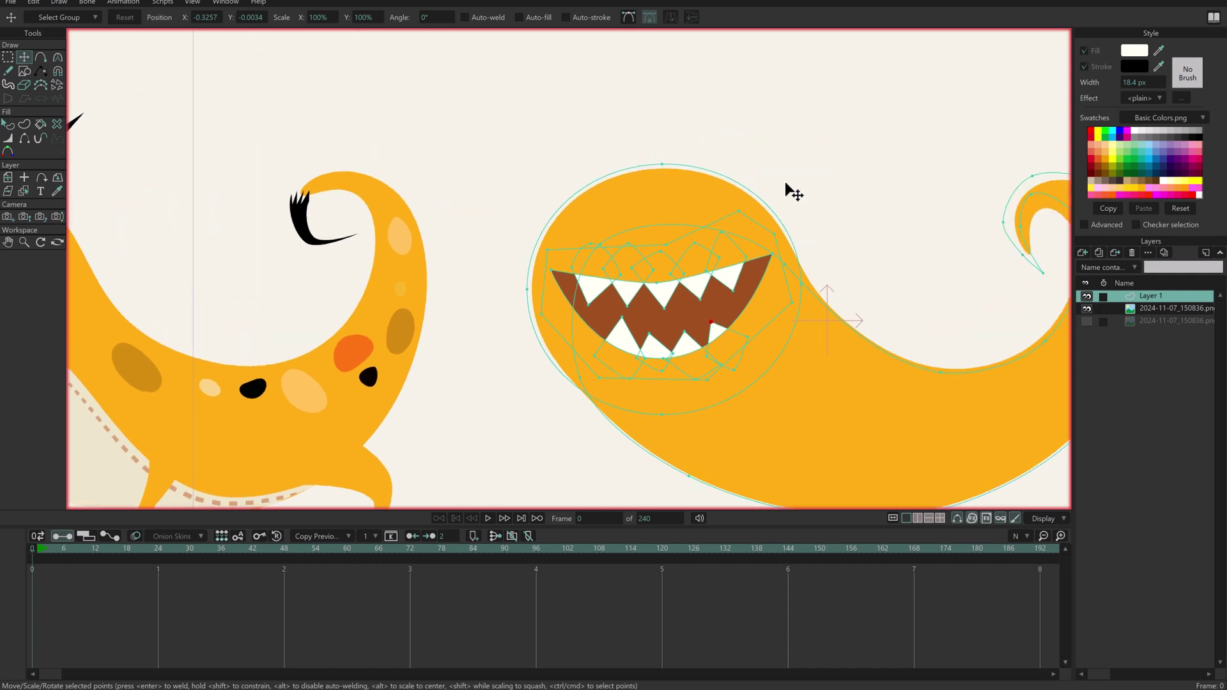
Draw an unstroked off-white oval eyeball on the head above the mouth, discarding the trial rectangle.
left_click(24, 72)
left_click(138, 18)
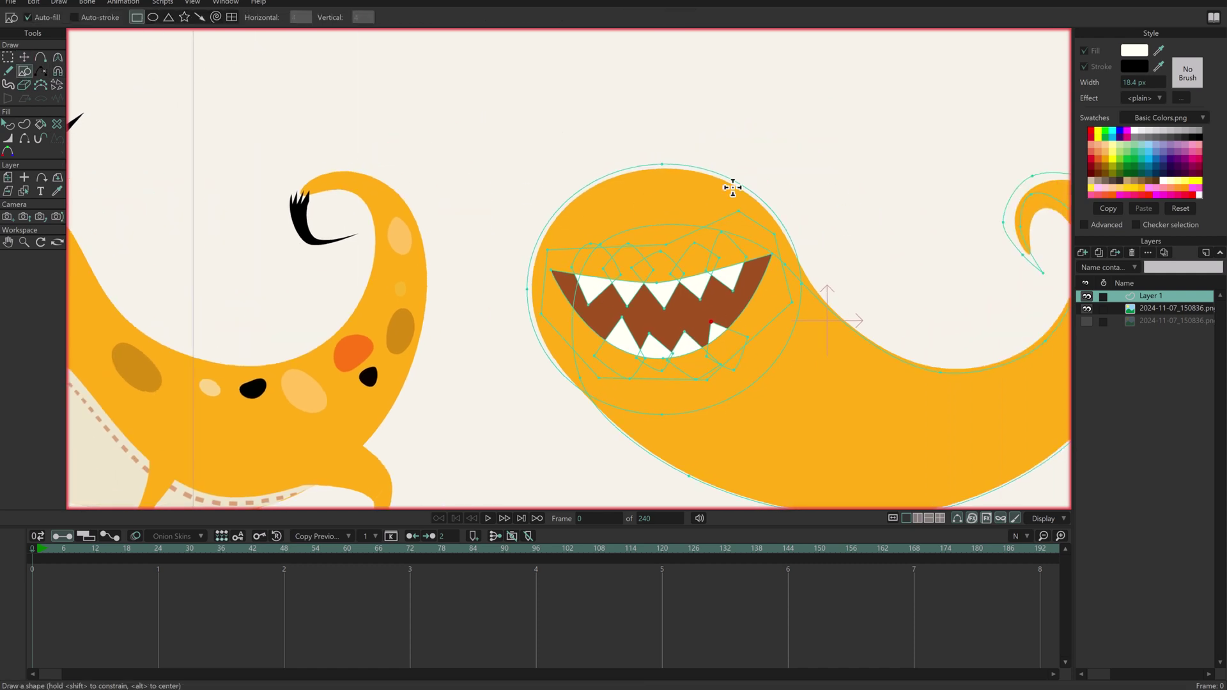
left_click_drag(709, 191, 917, 151)
left_click(1158, 51)
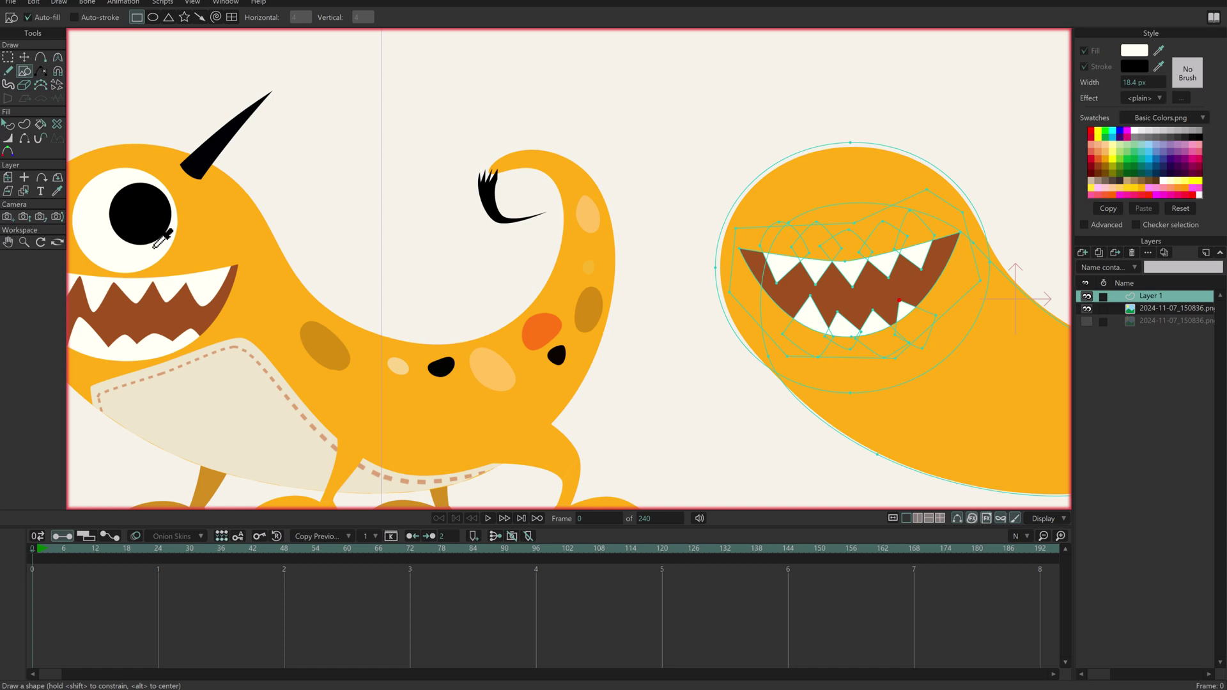
left_click_drag(815, 184, 886, 237)
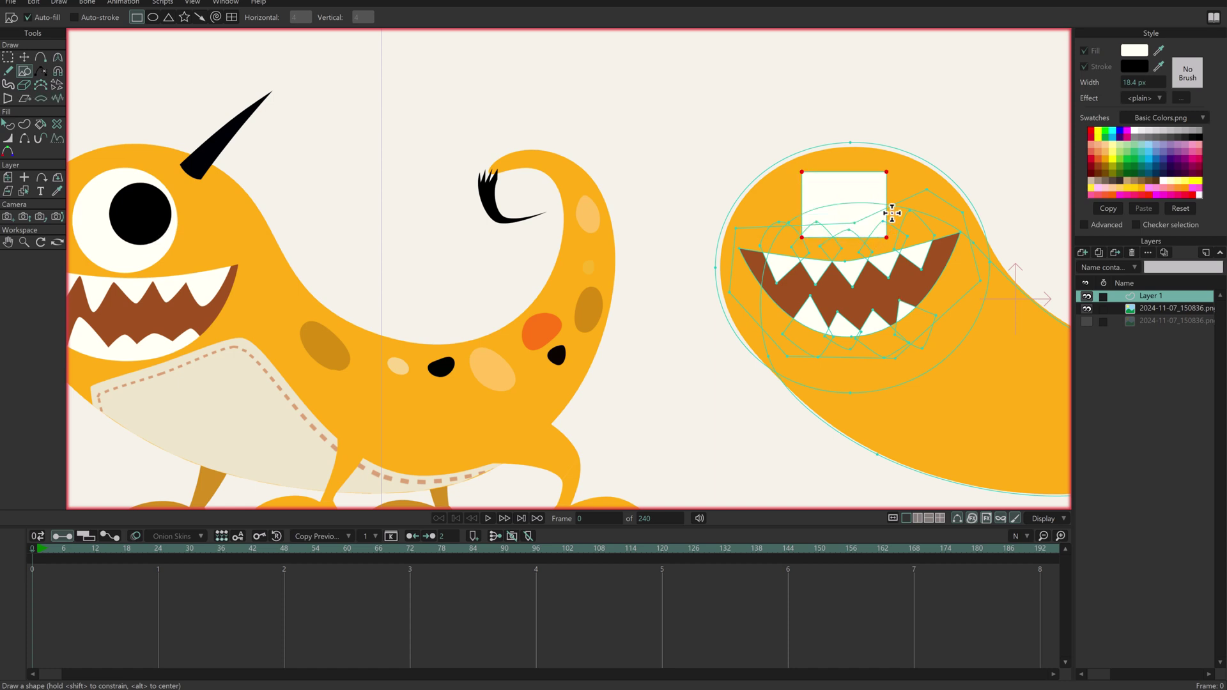
left_click(153, 18)
left_click_drag(799, 174, 898, 265)
left_click_drag(872, 209, 869, 191)
key("r")
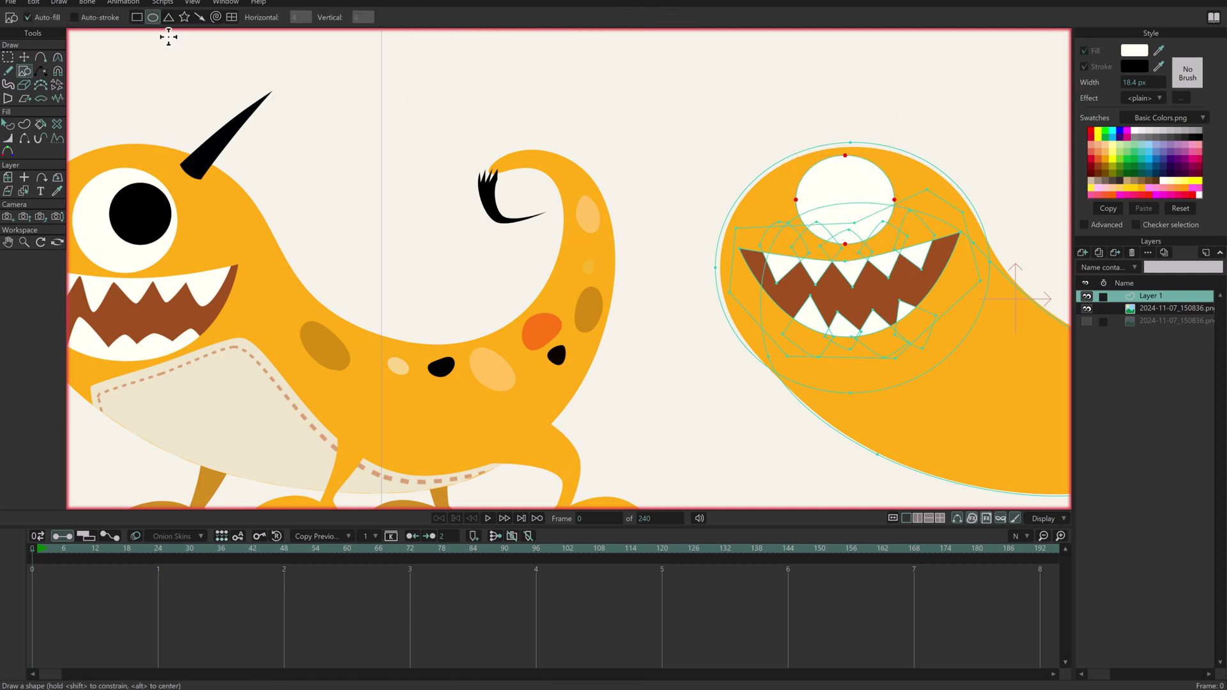
Sample black from the reference pupil and draw a black round pupil overlapping the white eye's edge.
left_click_drag(1158, 51, 148, 205)
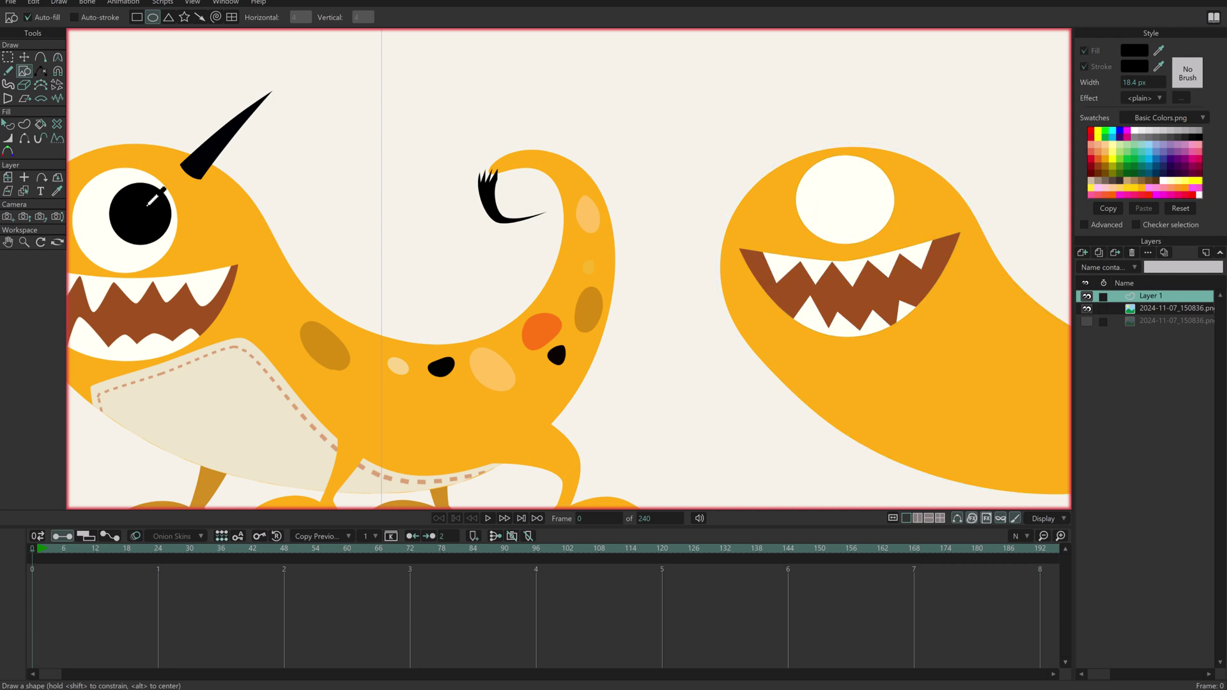
mouse_move(860, 163)
left_mouse_down()
mouse_move(930, 229)
mouse_move(772, 239)
left_mouse_up()
scroll(1040, 134, "up", 2)
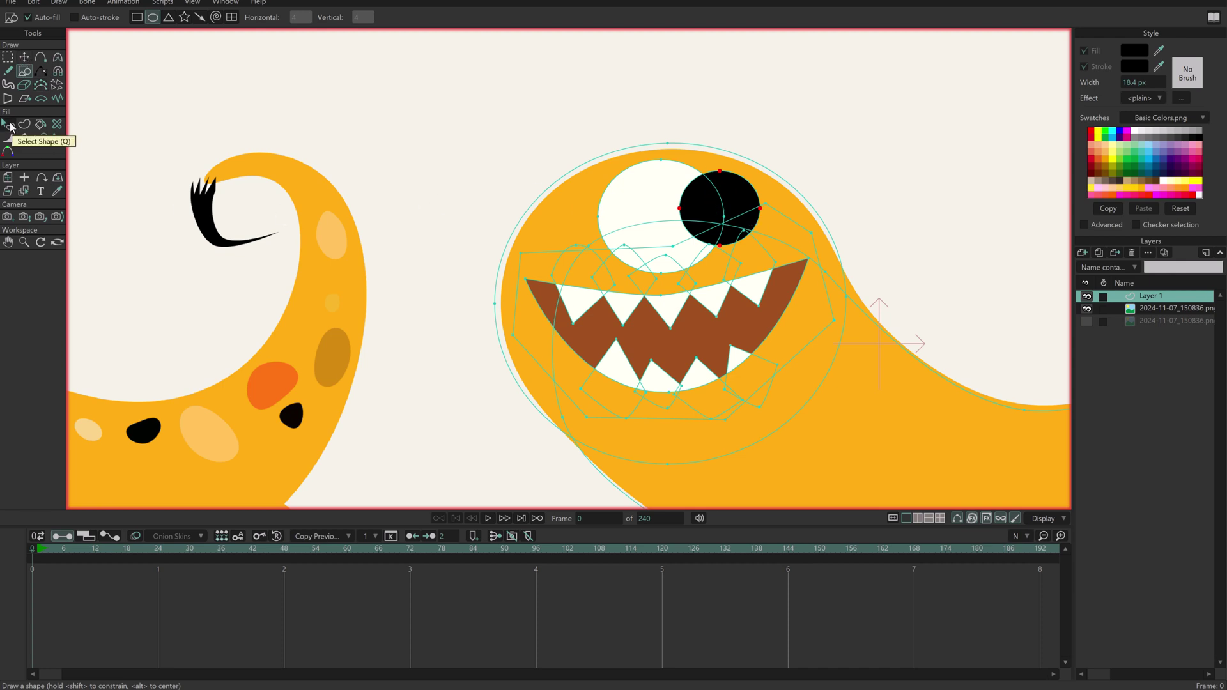
Combine the pupil with the white eye using Intersect so it is masked, and move it inside the eye.
left_click(9, 125)
left_click(708, 214)
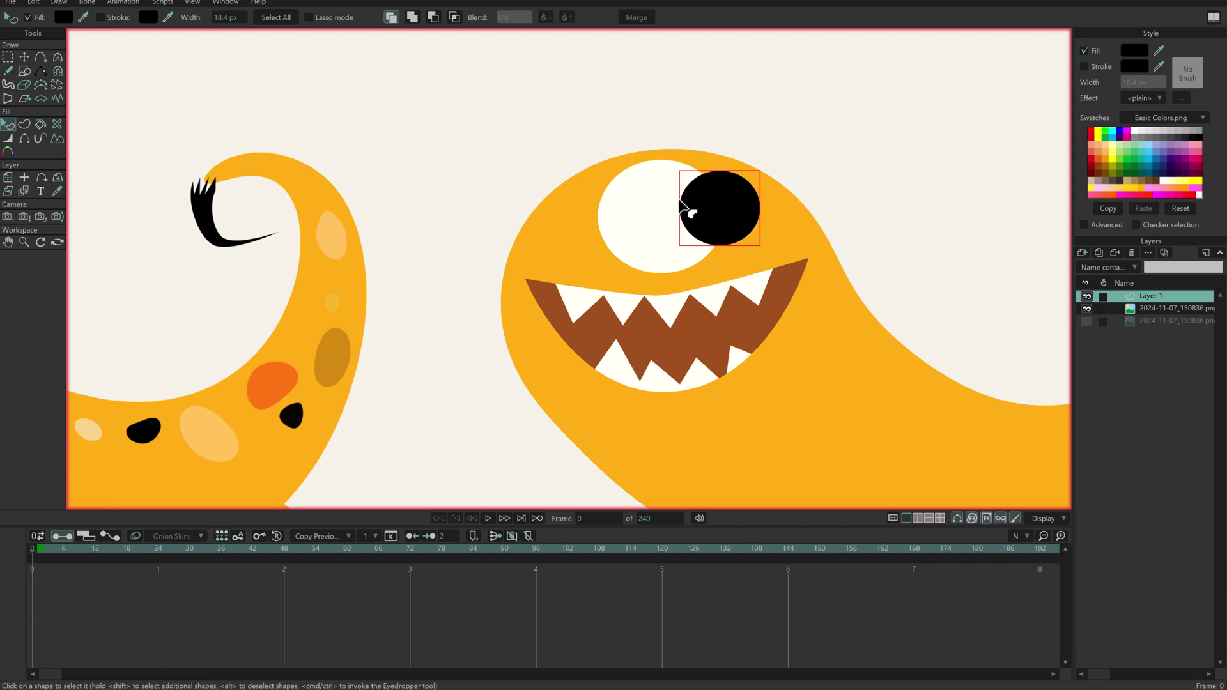
left_click(454, 19)
left_click(26, 56)
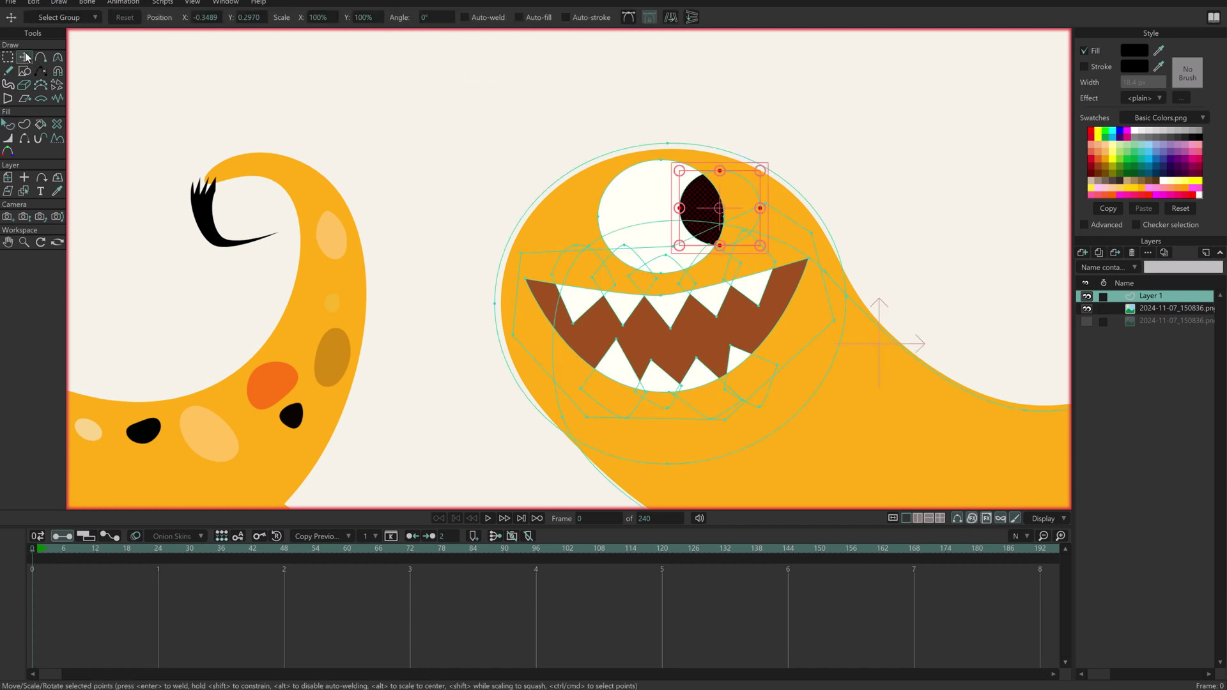
left_click_drag(747, 205, 677, 195)
scroll(835, 249, "down", 2)
At frame 23, lasso the whole head with its features, raise and rotate it, and adjust the neck point below.
key("g")
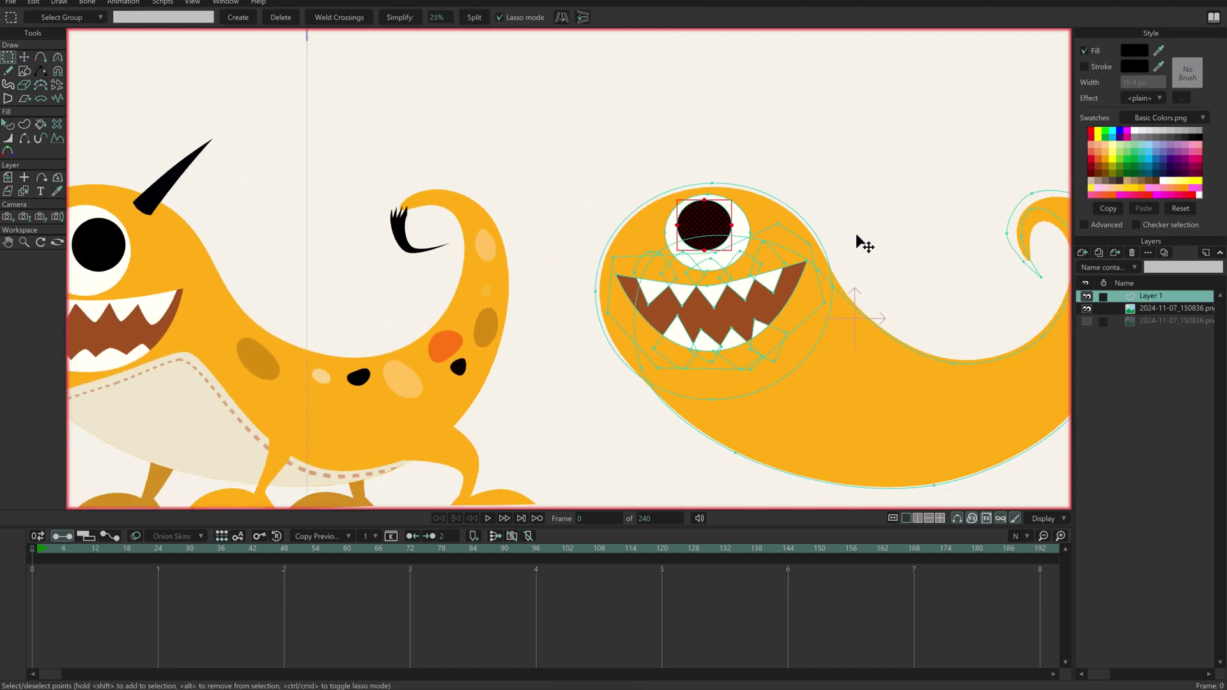
mouse_move(32, 559)
left_mouse_down()
mouse_move(55, 546)
mouse_move(33, 551)
mouse_move(144, 557)
mouse_move(37, 557)
left_mouse_up()
key("t")
left_click(79, 549)
mouse_move(158, 589)
left_mouse_down()
mouse_move(97, 588)
mouse_move(153, 589)
left_mouse_up()
key("g")
mouse_move(850, 186)
left_mouse_down()
mouse_move(898, 275)
mouse_move(863, 210)
left_mouse_up()
key("t")
mouse_move(784, 263)
left_mouse_down()
mouse_move(808, 227)
mouse_move(871, 239)
mouse_move(872, 255)
left_mouse_up()
mouse_move(825, 237)
left_mouse_down()
mouse_move(844, 235)
mouse_move(866, 200)
left_mouse_up()
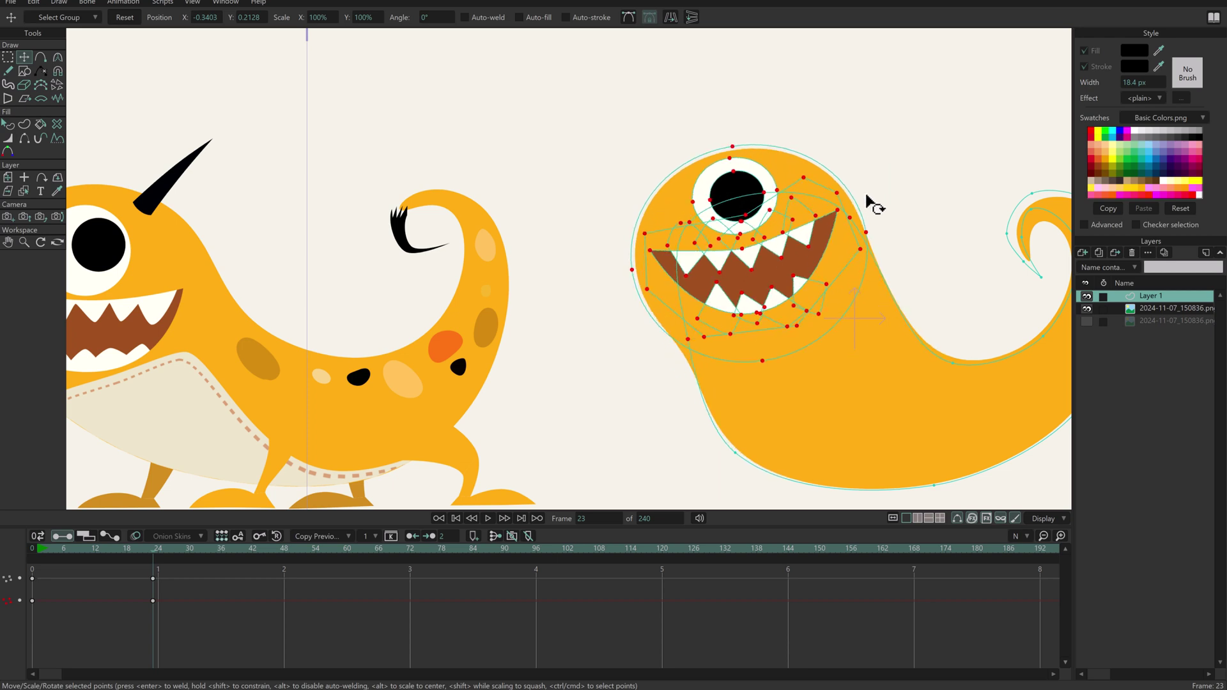
left_click(662, 326)
scroll(760, 195, "up", 3)
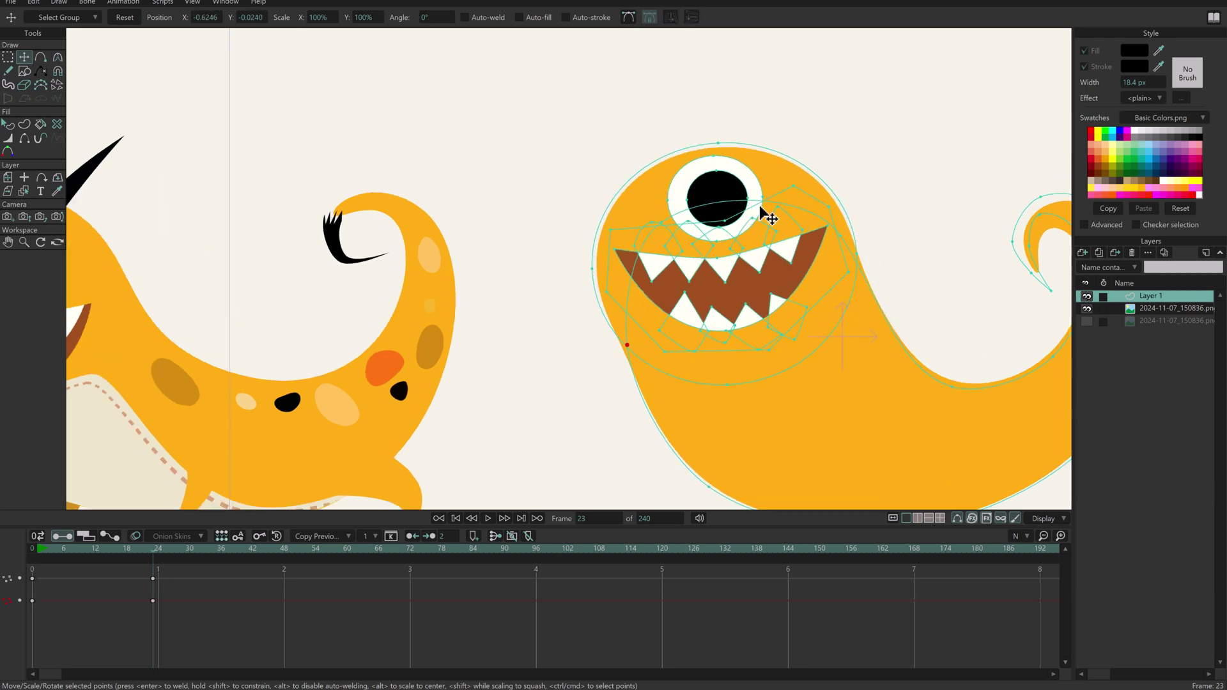
Select the eye, pupil and mouth points at frame 23 and move them left on the head to turn the face.
key("g")
left_click_drag(712, 143, 692, 183)
key("t")
key("Return")
key("g")
left_click(617, 198)
key("t")
key("Return")
key("g")
left_click(747, 258)
key("t")
left_click_drag(941, 224, 829, 245)
key("Return")
Reposition the left points of the mouth and head outline at frame 23 to fit the turned pose.
left_click_drag(723, 254, 732, 243)
left_click_drag(586, 290, 578, 283)
left_click_drag(634, 387, 592, 391)
left_click_drag(561, 311, 593, 336)
left_click_drag(566, 236, 551, 262)
Curve the left edge of the brown mouth fill inward at frame 23 and adjust its bottom point.
key("c")
left_click_drag(581, 331, 867, 266)
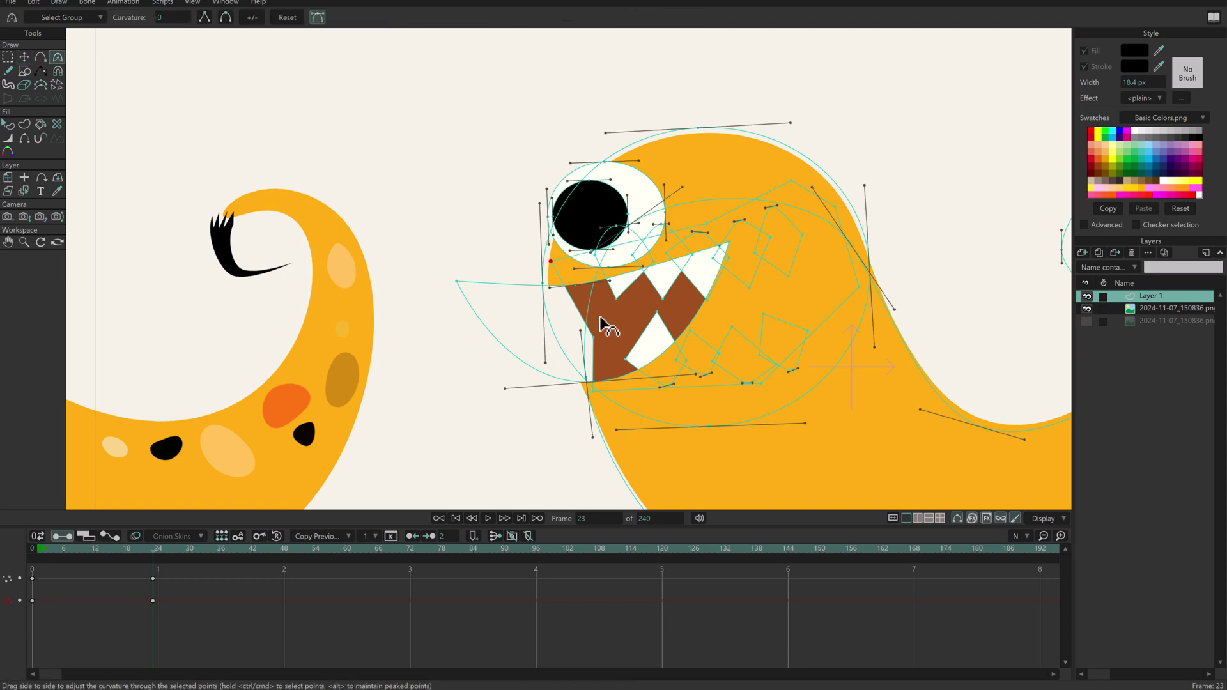
key("ctrl+z")
mouse_move(596, 336)
left_mouse_down()
mouse_move(1018, 219)
mouse_move(594, 328)
mouse_move(577, 277)
mouse_move(556, 281)
mouse_move(595, 325)
left_mouse_up()
key("t")
left_click_drag(593, 391, 584, 387)
scroll(791, 275, "down", 1)
Lasso the lower teeth at frame 23 and shift them left to follow the turned mouth.
key("g")
mouse_move(786, 306)
left_mouse_down()
mouse_move(676, 342)
mouse_move(840, 326)
mouse_move(850, 348)
mouse_move(777, 392)
left_mouse_up()
key("t")
scroll(809, 332, "up", 1)
key("Return")
left_click_drag(491, 376, 539, 386)
mouse_move(527, 320)
left_mouse_down()
mouse_move(571, 380)
mouse_move(568, 402)
mouse_move(545, 382)
mouse_move(552, 349)
mouse_move(589, 378)
mouse_move(642, 348)
left_mouse_up()
left_click(551, 384)
key("Up")
key("g")
key("Return")
Lasso the upper teeth at frame 23 and move them left to fit the turned mouth.
mouse_move(768, 251)
left_mouse_down()
mouse_move(586, 277)
mouse_move(830, 247)
mouse_move(788, 241)
mouse_move(639, 273)
mouse_move(655, 253)
left_mouse_up()
key("t")
key("Return")
left_click_drag(526, 307, 620, 317)
double_click(498, 285)
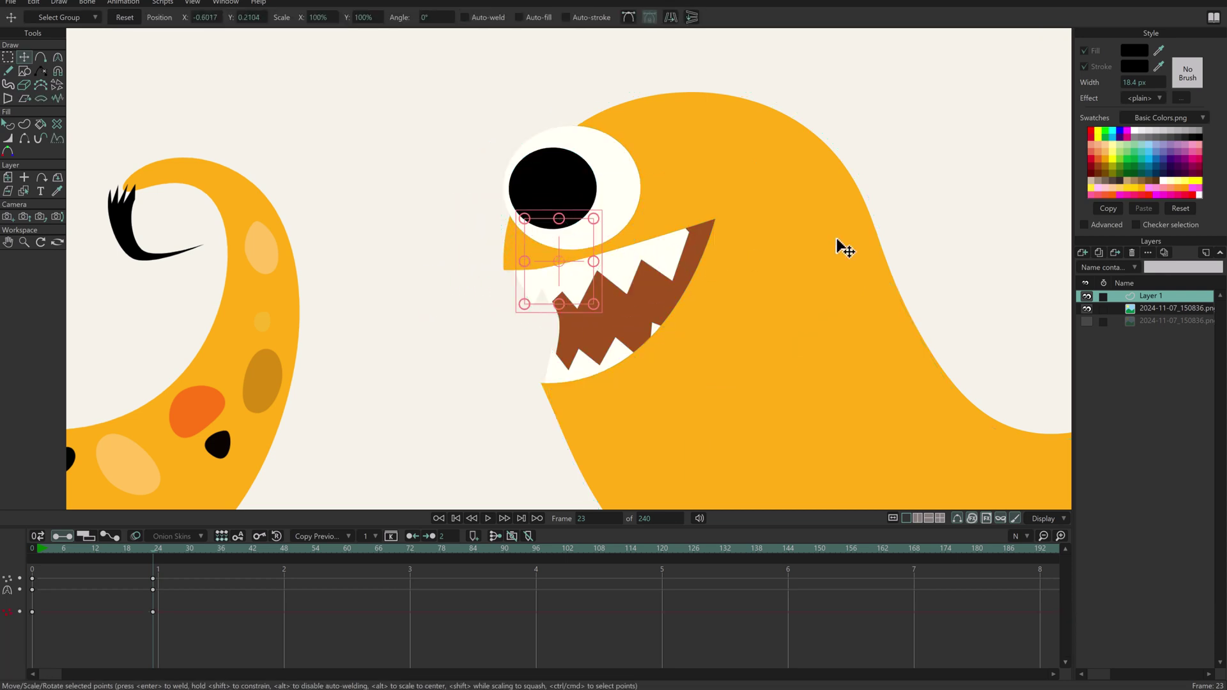
Preview the turn up to frame 24 and move the pupil around the eye to test its masking.
key("ctrl+h")
scroll(753, 224, "down", 3)
left_click_drag(106, 548, 159, 557)
key("g")
key("t")
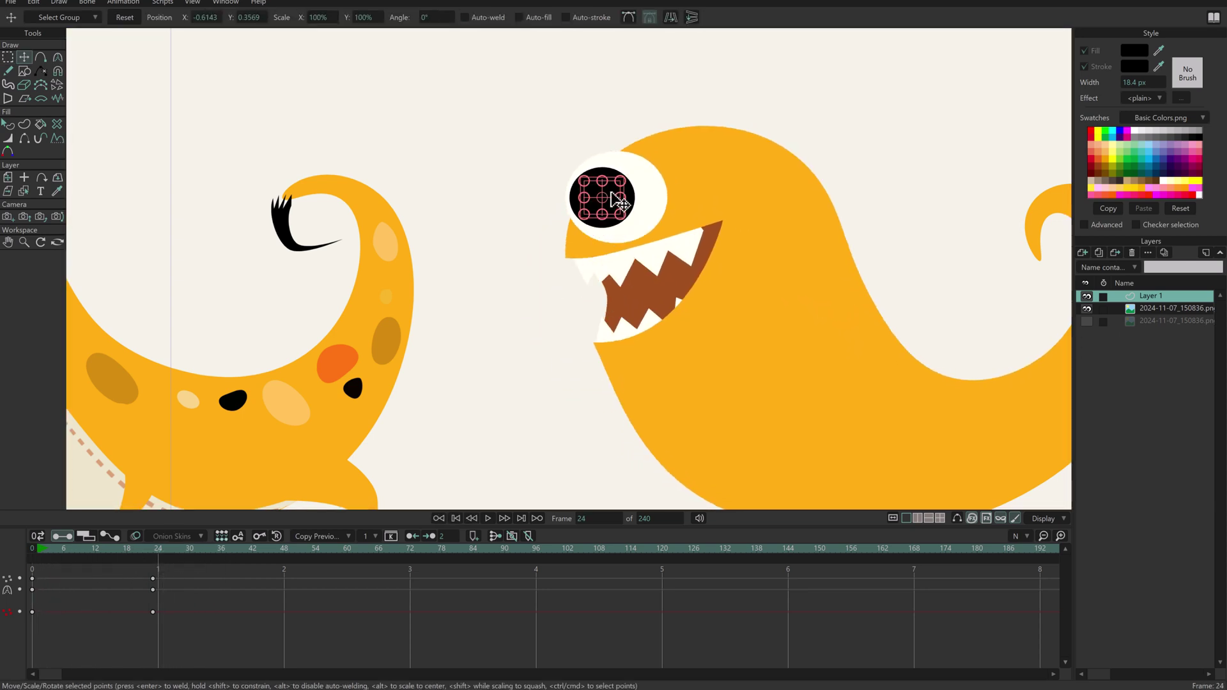
left_click_drag(647, 197, 558, 224)
key("ctrl+z")
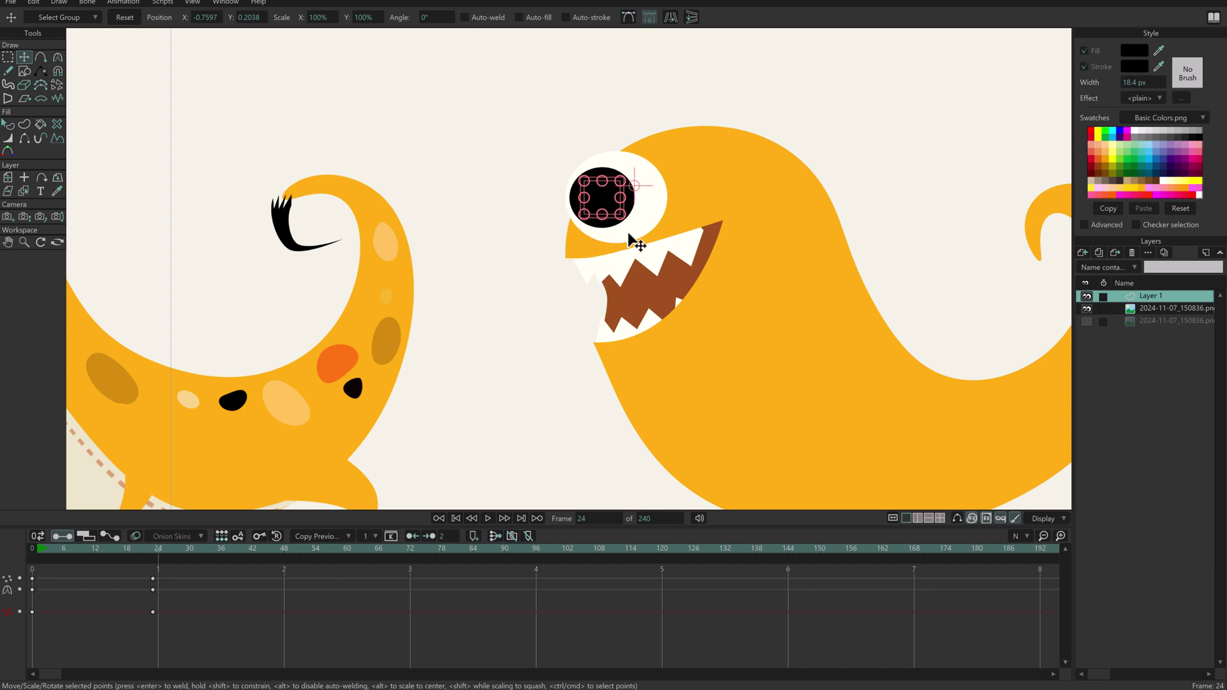
left_click_drag(612, 204, 684, 201)
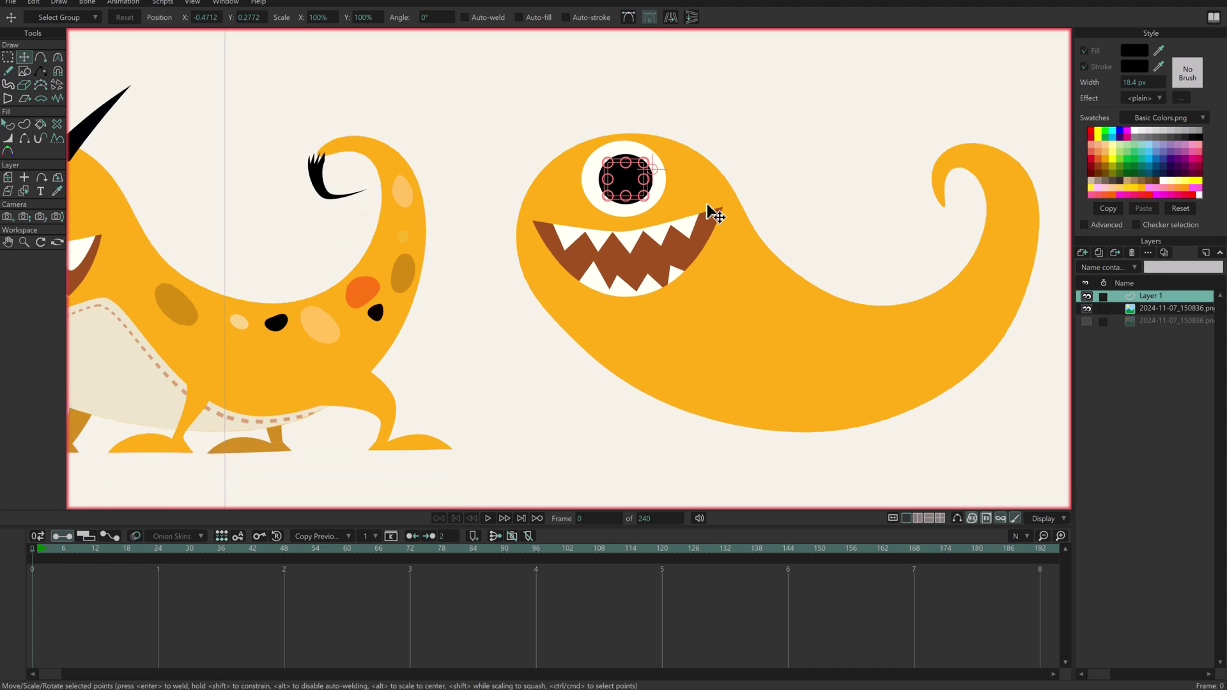
Select the head, body and mouth cutout shapes one by one to examine their liquid shape blend settings.
key("q")
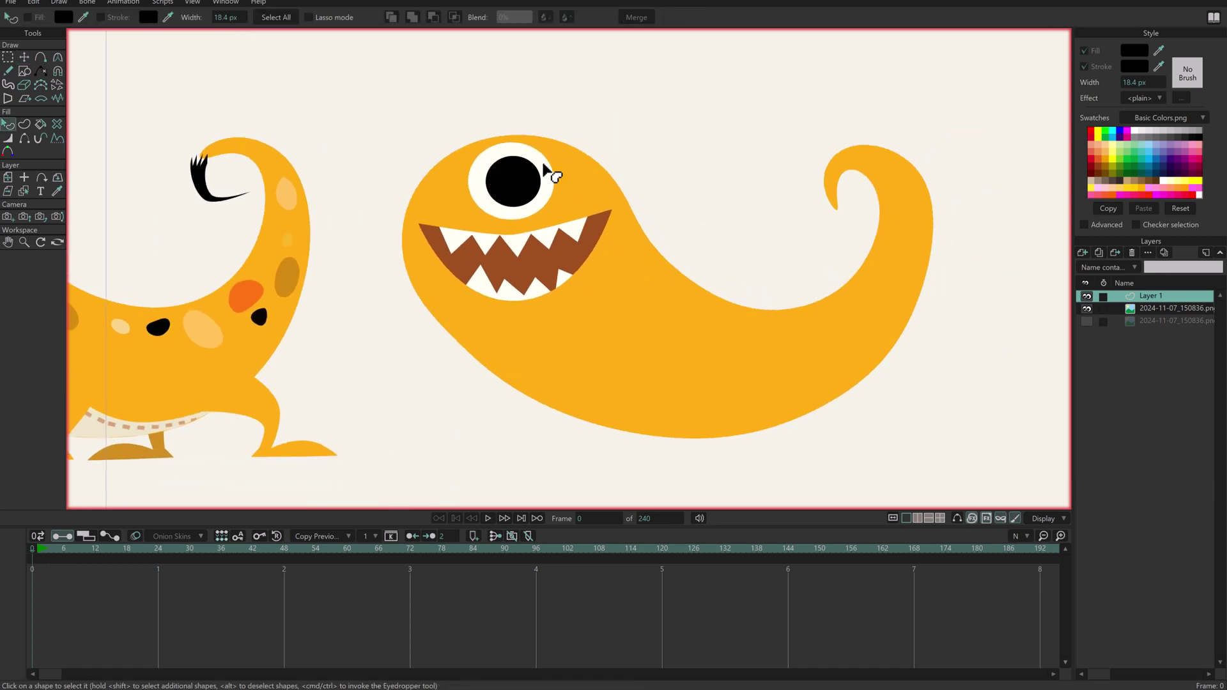
left_click(587, 144)
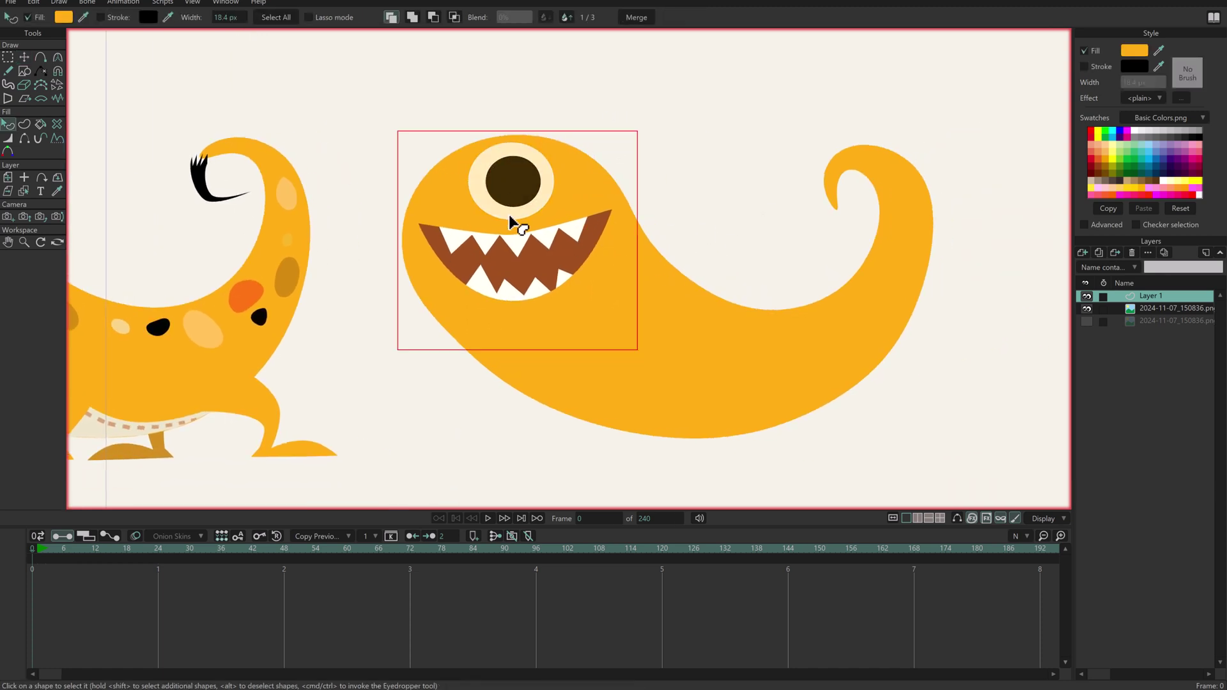
key("g")
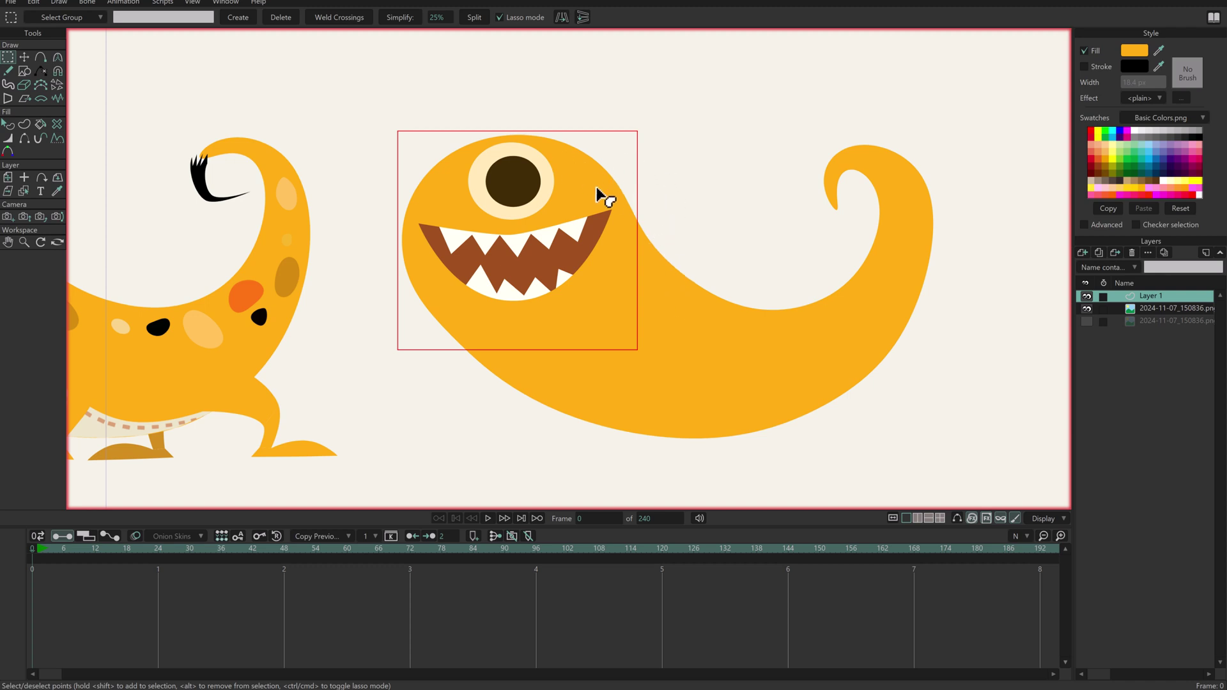
key("q")
left_click(691, 325)
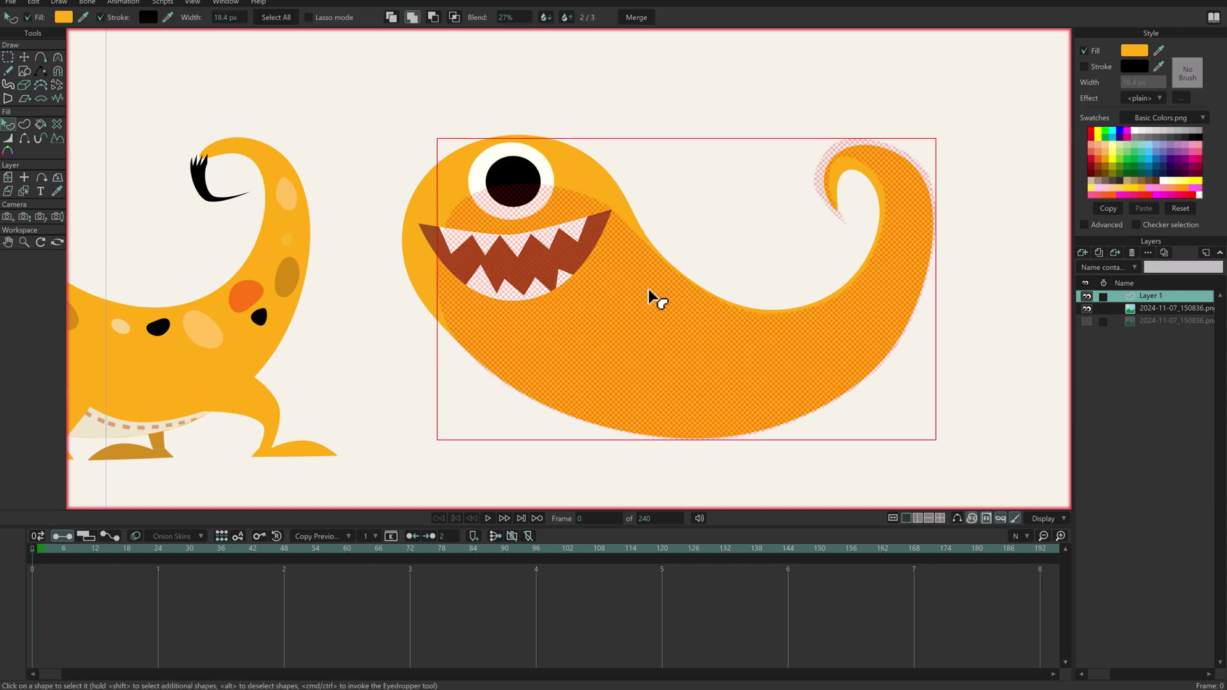
left_click(433, 242)
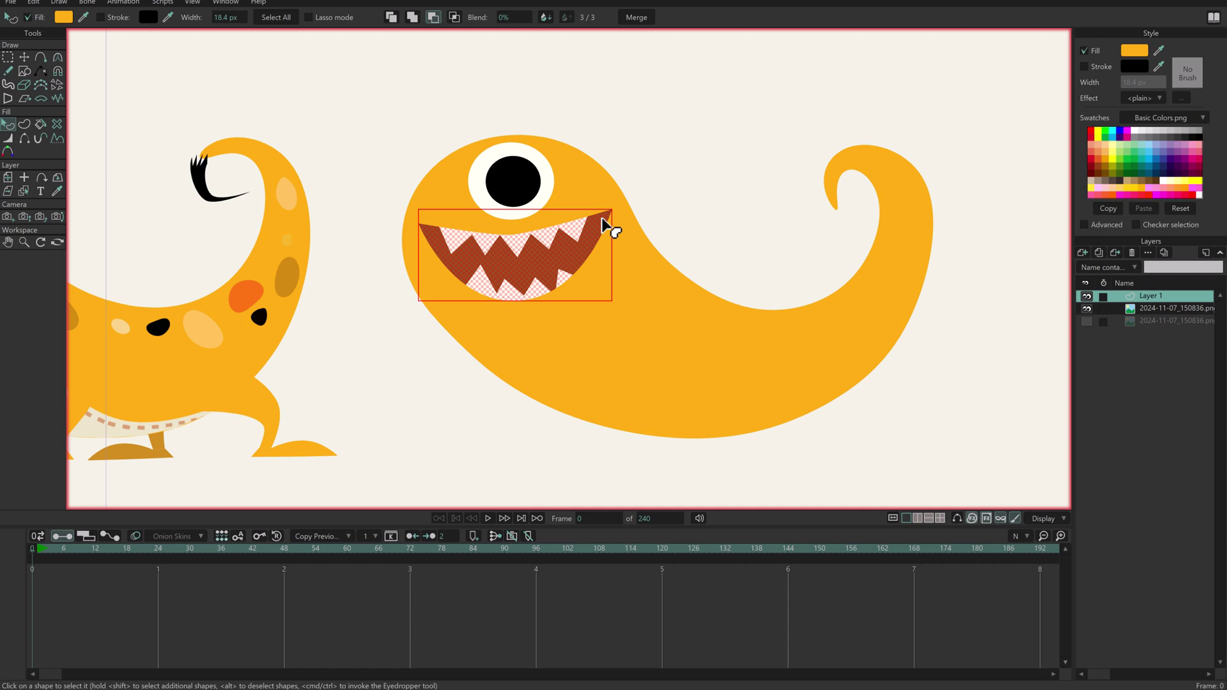
left_click(712, 285)
Draw a closed belly outline across the monster's lower body, extending past its underside, and adjust the upper corner points to match the reference.
scroll(712, 285, "down", 2)
left_click_drag(377, 399, 477, 307)
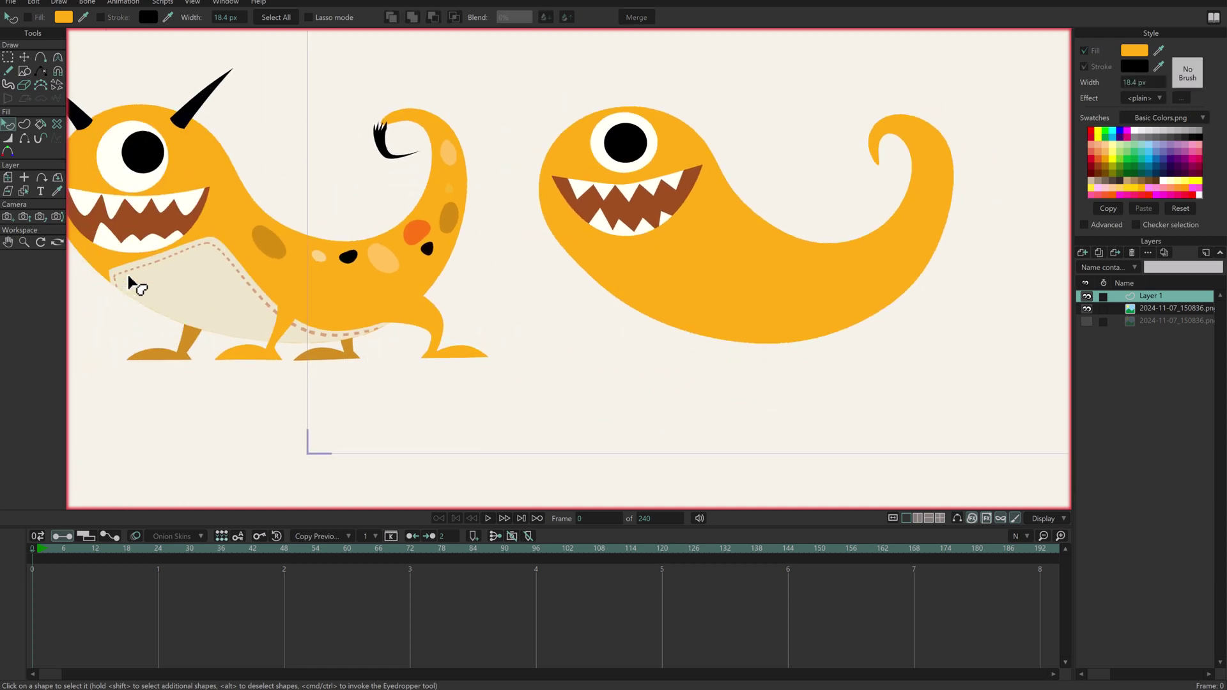
left_click(40, 57)
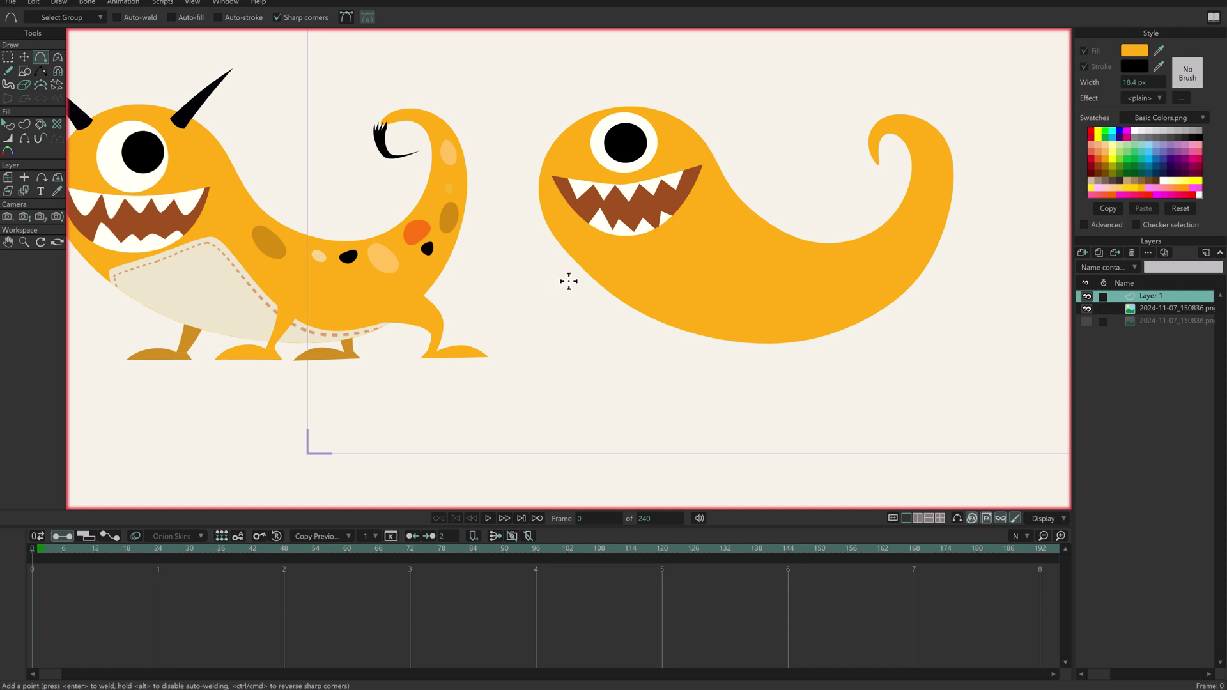
key("ctrl+h")
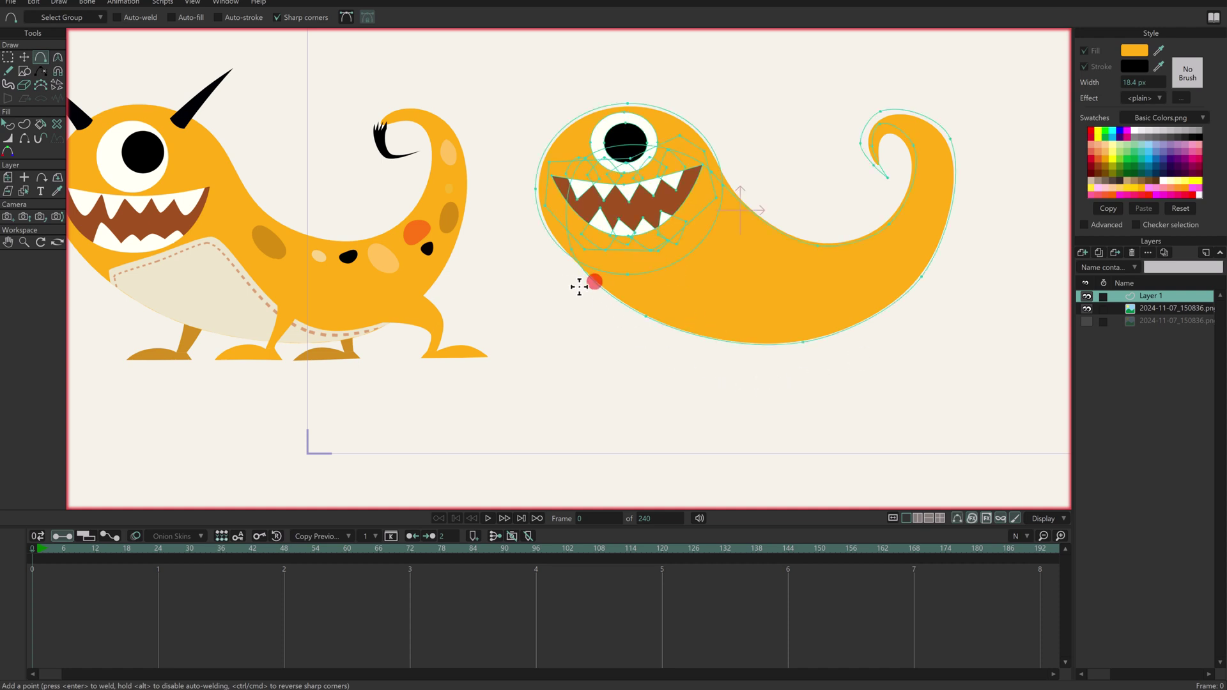
left_click_drag(588, 315, 598, 264)
left_click_drag(774, 305, 784, 319)
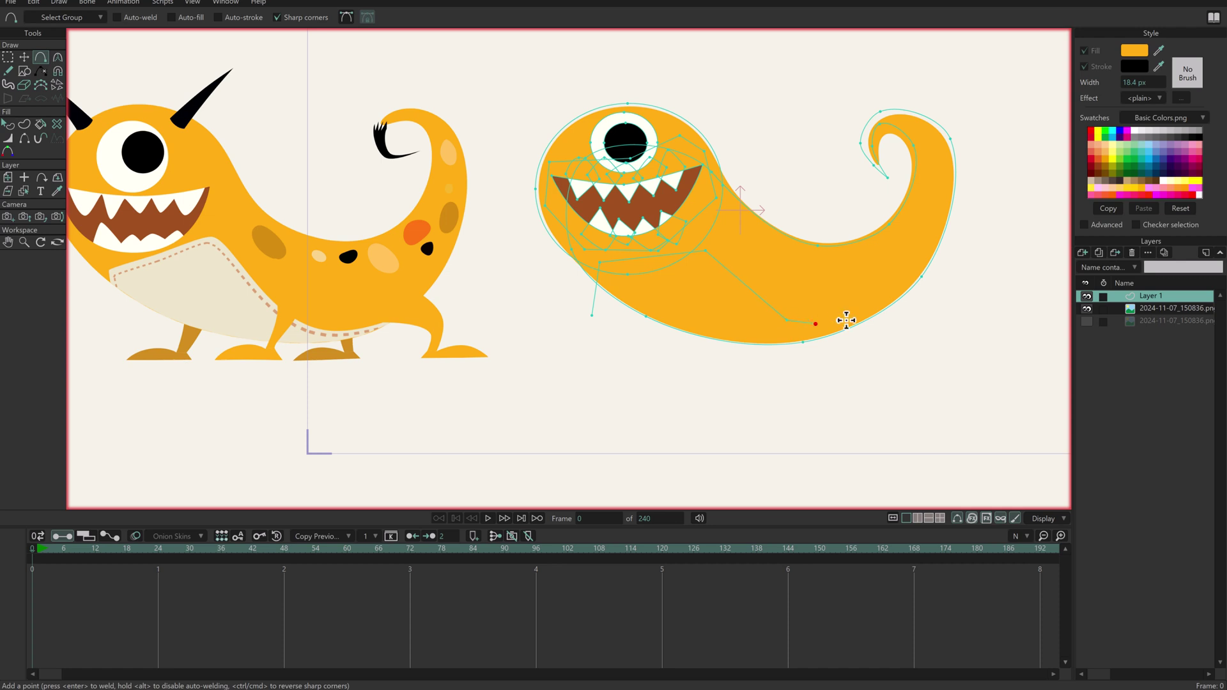
left_click_drag(900, 313, 592, 315)
key("c")
key("t")
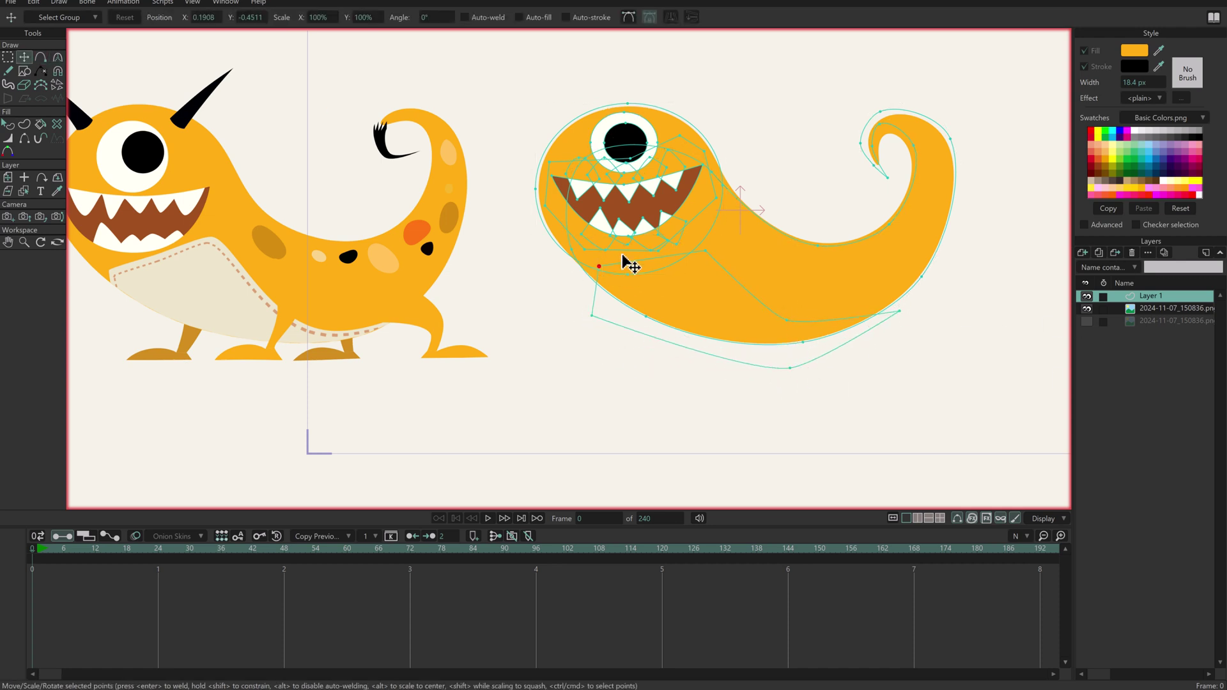
left_click(597, 274)
left_click_drag(700, 254, 704, 258)
Create a filled shape from the belly outline and sample the cream colour of the reference monster's belly.
key("Tab")
key("u")
key("Return")
left_click(1158, 51)
left_click(255, 277)
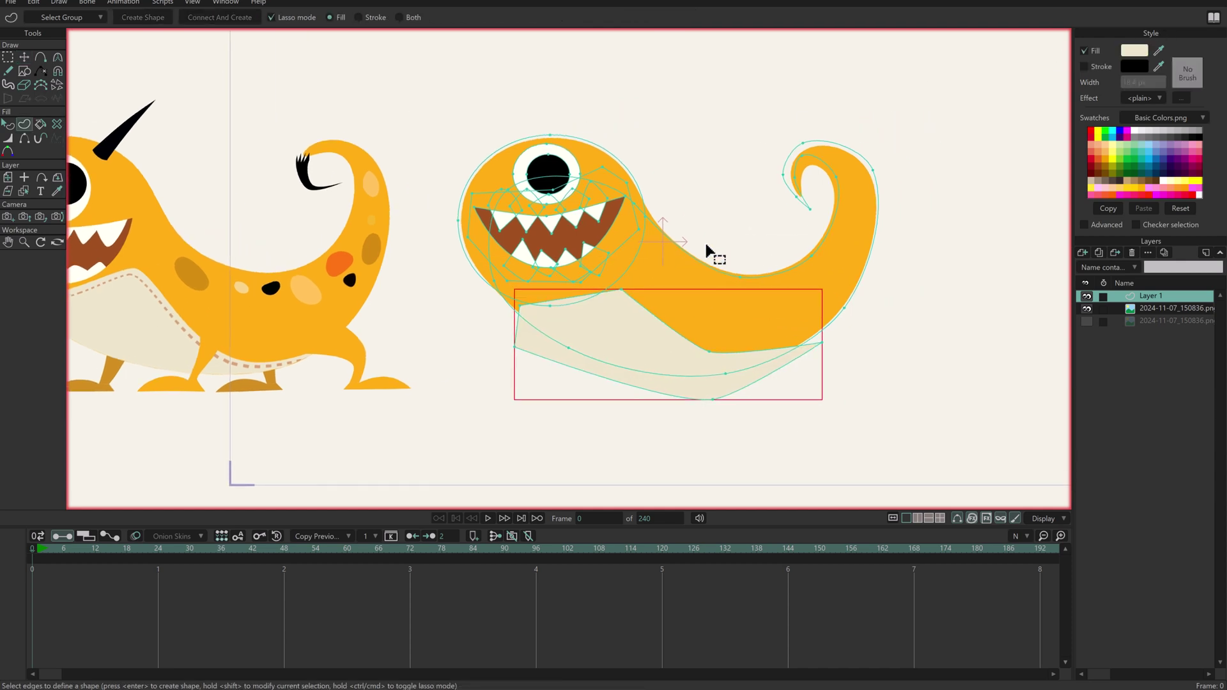
Set the cream belly shape's liquid shape mode to intersect with the body.
scroll(709, 249, "up", 1)
key("q")
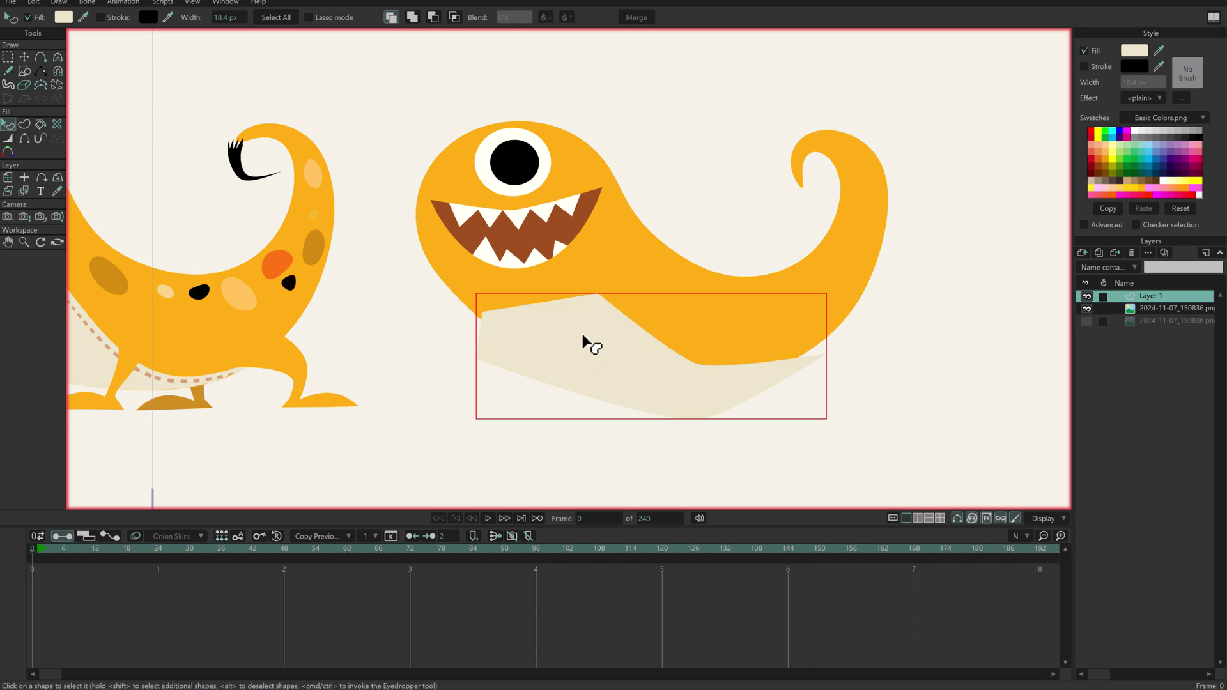
left_click(456, 18)
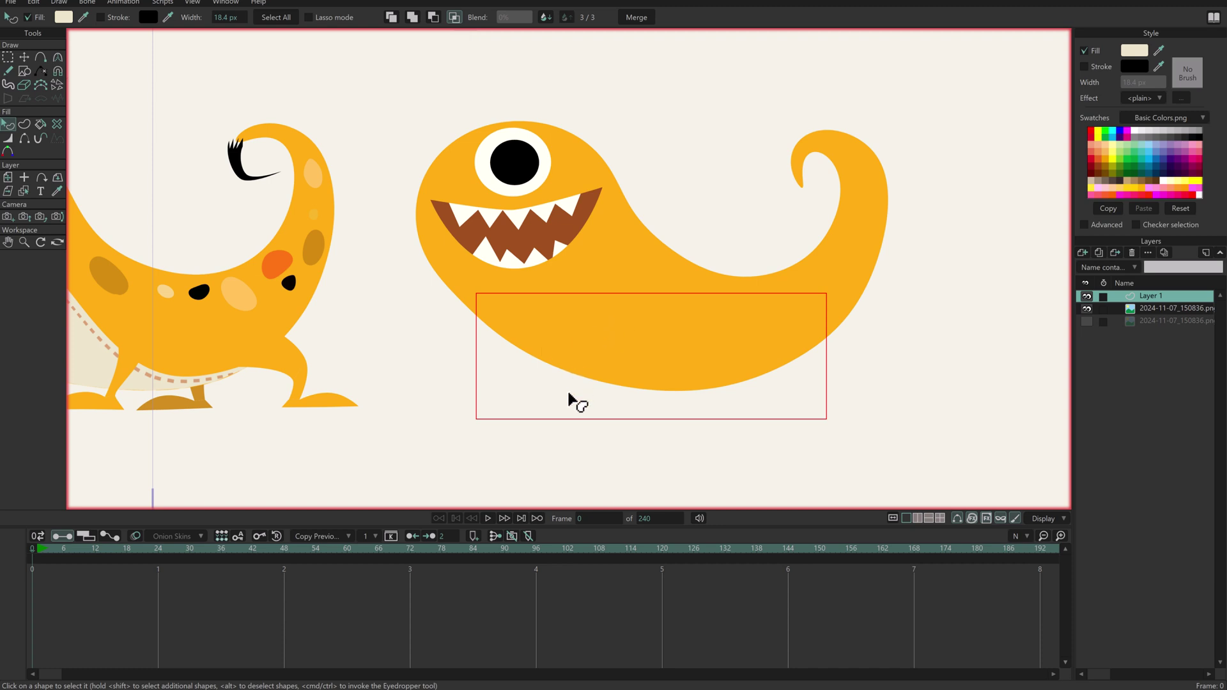
Select all the belly shape's points and move them slightly down over the lower body.
key("g")
key("t")
key("g")
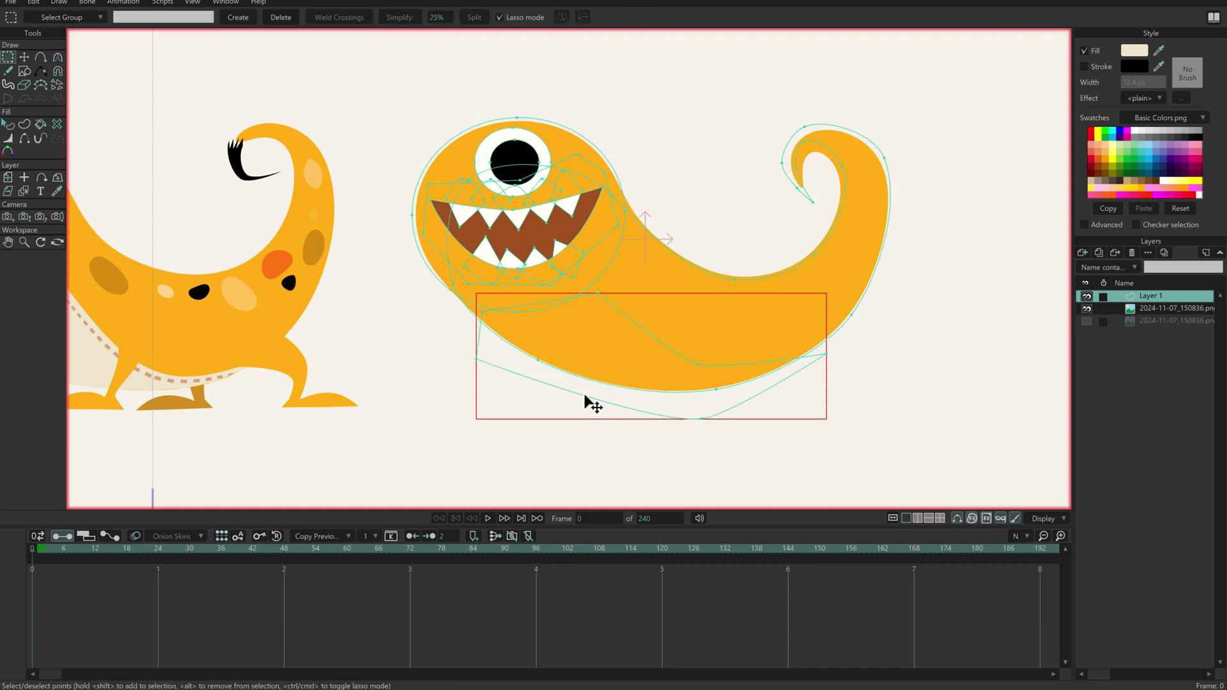
left_click(585, 395)
key("t")
mouse_move(611, 381)
left_mouse_down()
mouse_move(562, 248)
mouse_move(574, 223)
mouse_move(578, 258)
mouse_move(583, 197)
mouse_move(624, 386)
mouse_move(601, 296)
mouse_move(602, 397)
left_mouse_up()
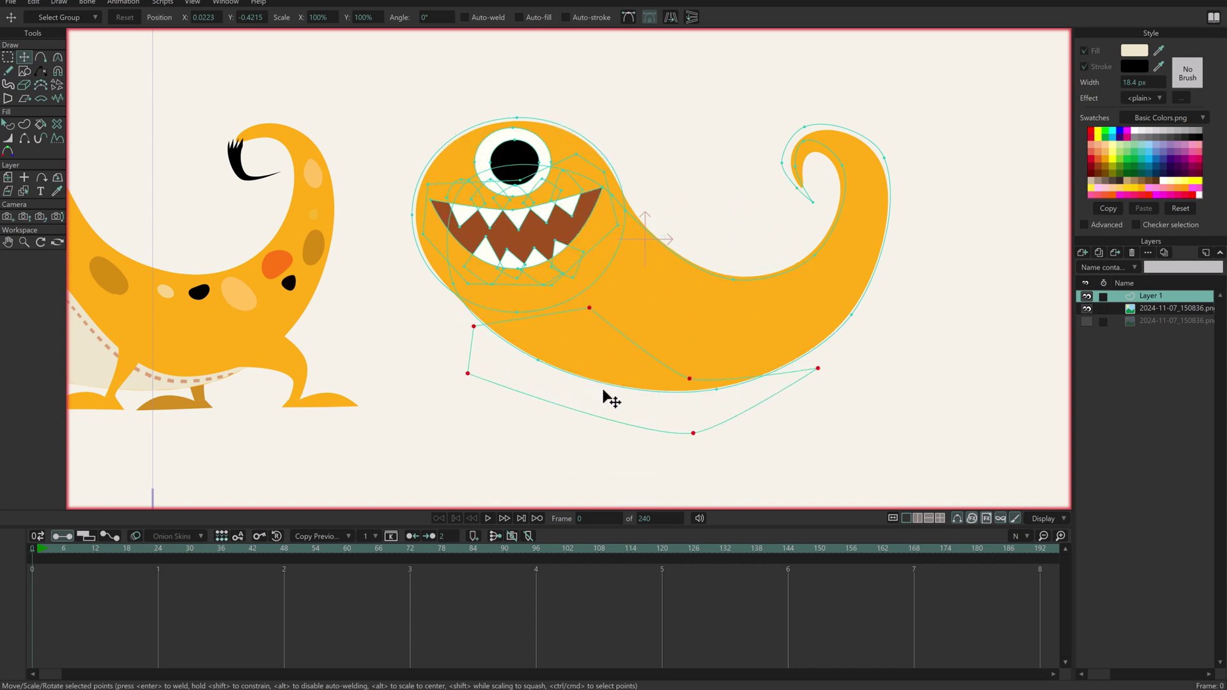
Raise the belly shape one level in the stacking order, above the shape covering it, and deselect it.
key("q")
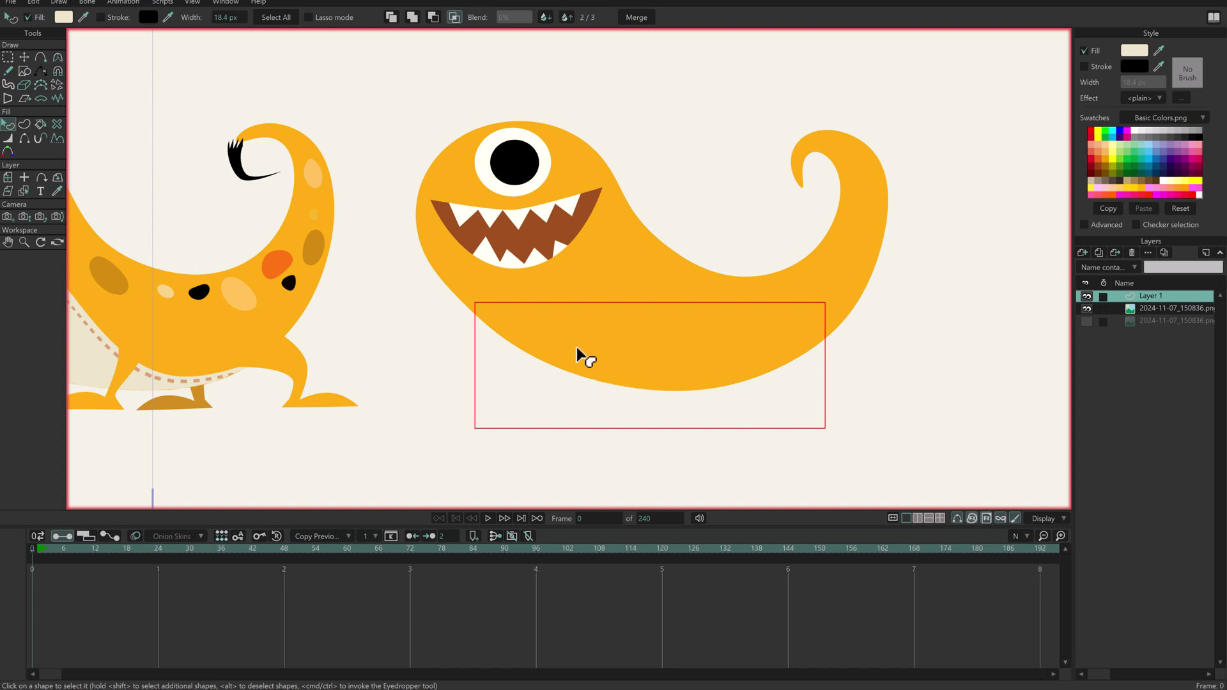
key("Up")
left_click(402, 430)
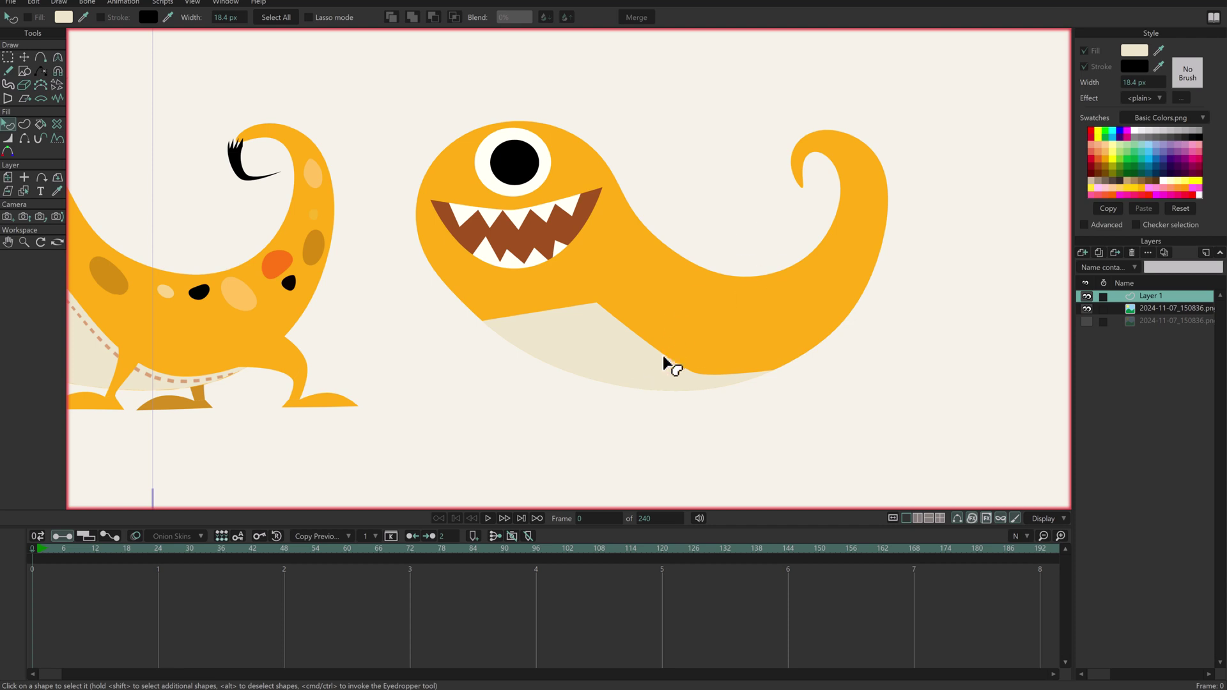
Reposition the belly's upper corner points and rear tip and adjust their curvature to refine its edge against the orange body.
key("t")
left_click_drag(598, 303, 579, 295)
left_click_drag(698, 374, 690, 378)
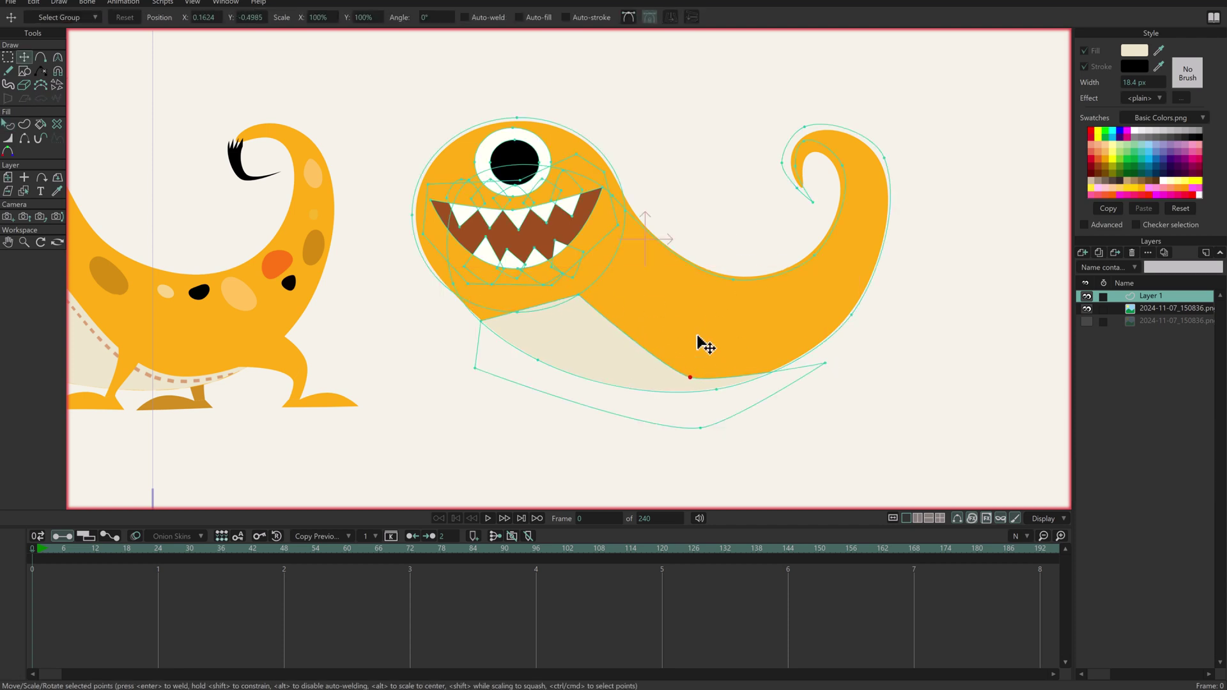
left_click_drag(826, 363, 832, 355)
key("c")
key("t")
left_click_drag(688, 377, 644, 361)
key("q")
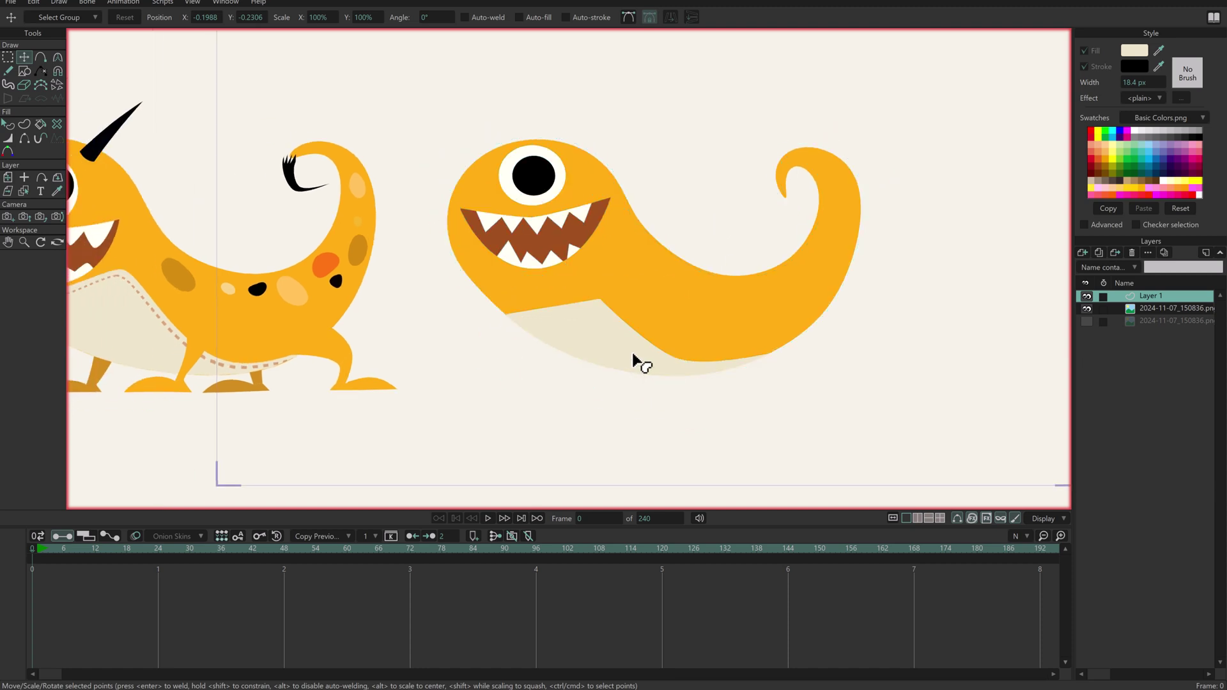
Compare the masked belly with the reference monster and select it to examine its place in the liquid shape group.
left_click(636, 359)
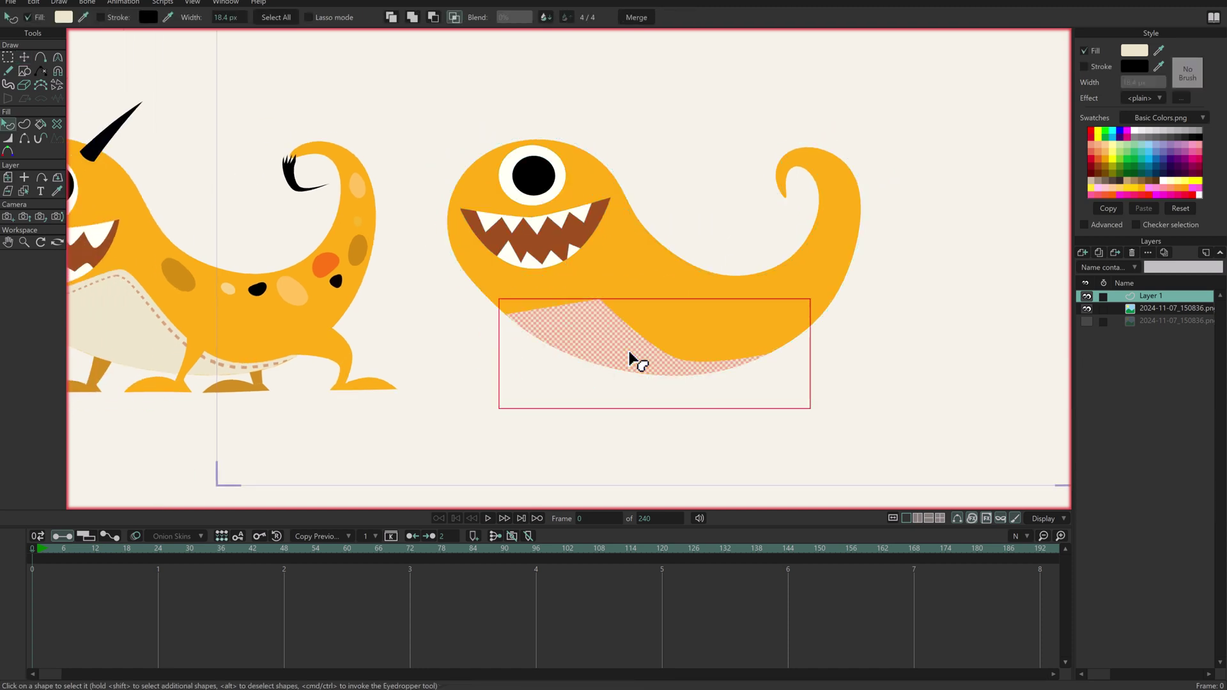
left_click(424, 439)
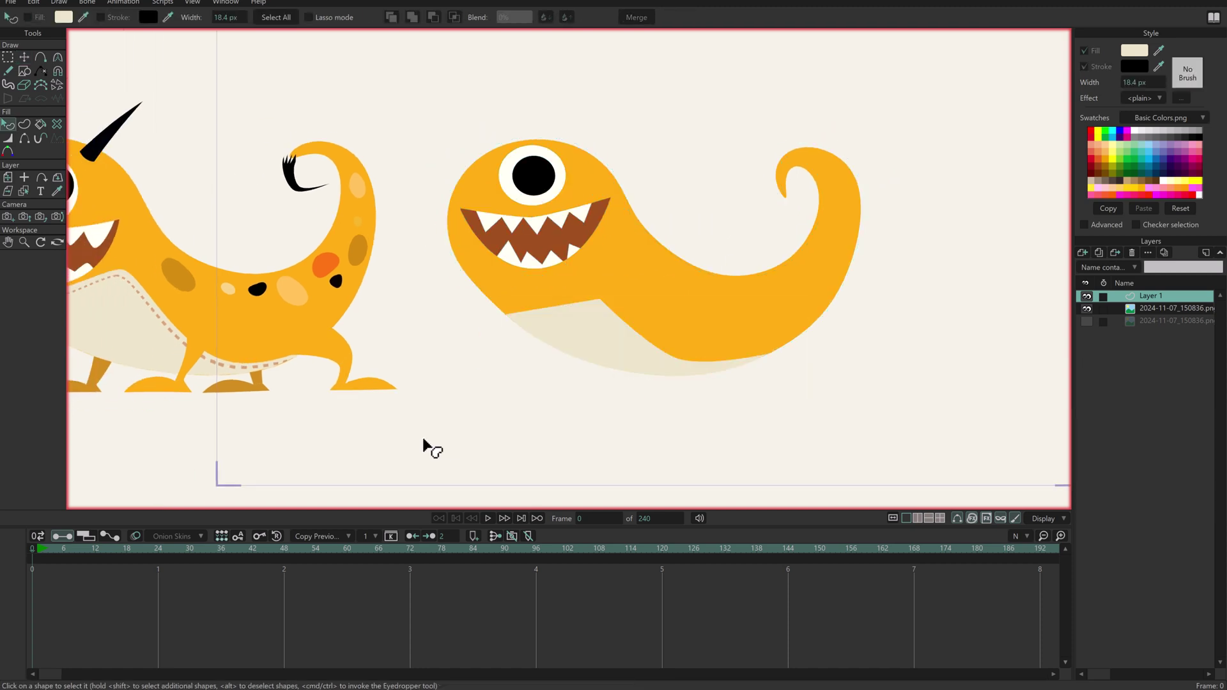
left_click_drag(866, 339, 911, 352)
scroll(763, 343, "down", 2)
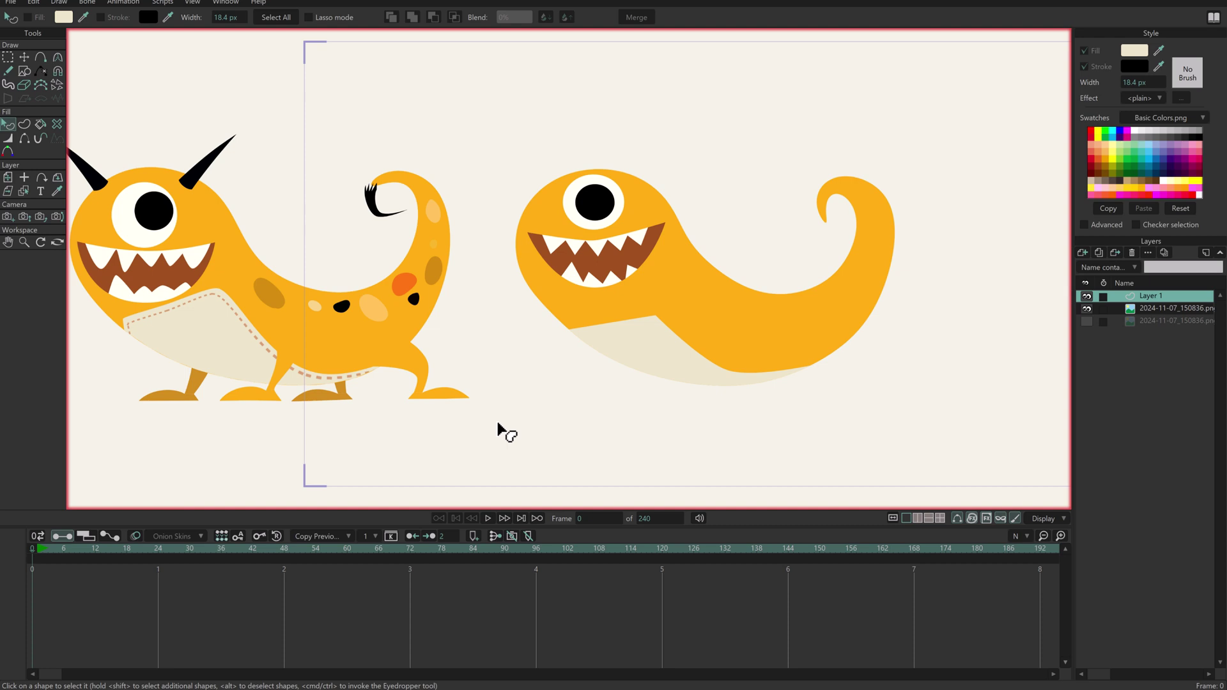
left_click(634, 339)
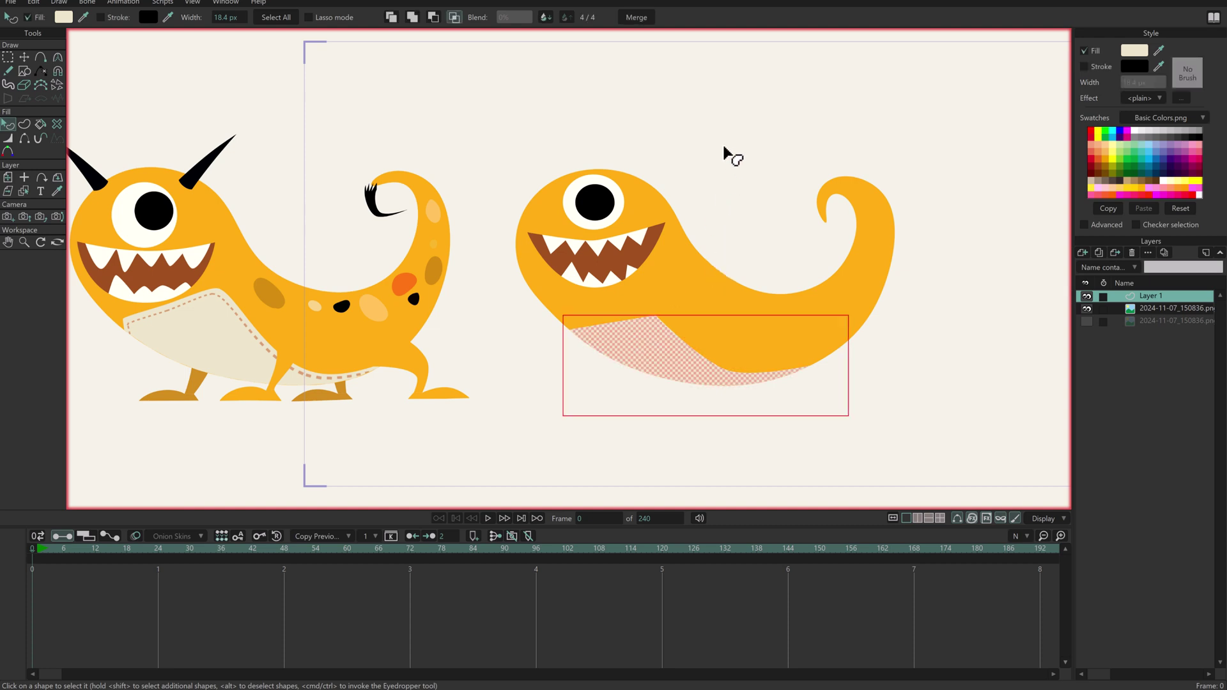
scroll(690, 170, "up", 2)
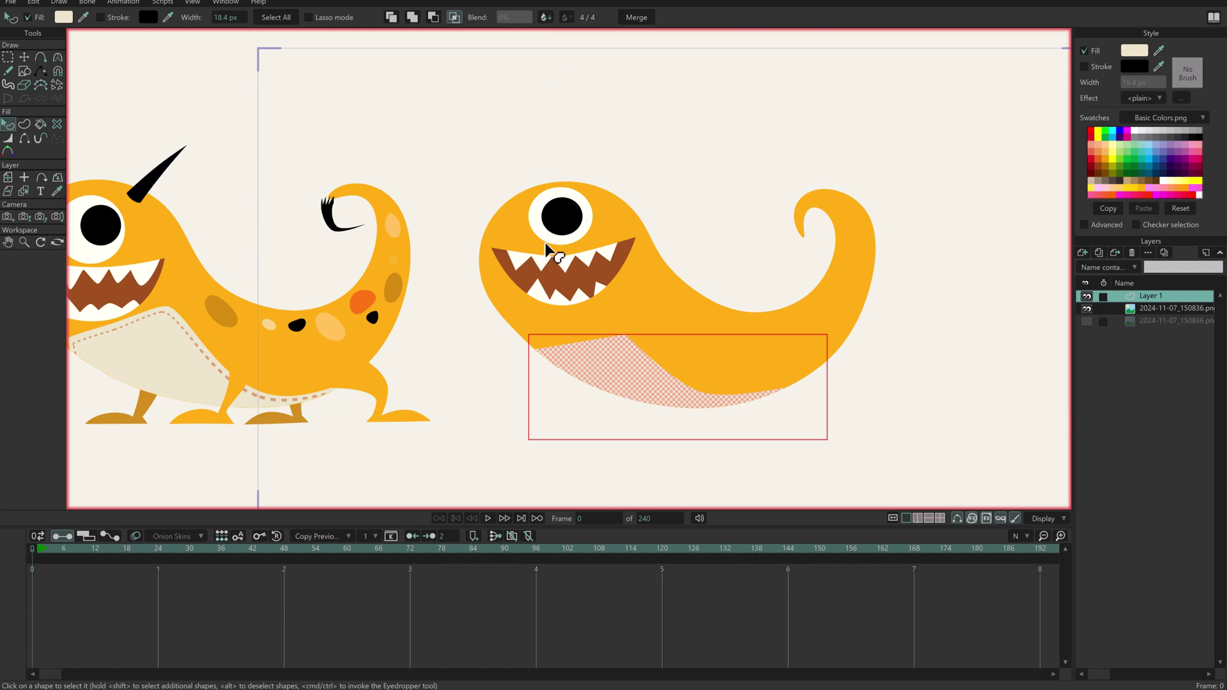
Jump between the base and top shapes of the body's liquid group, and from the eye white to its pupil.
left_click(546, 20)
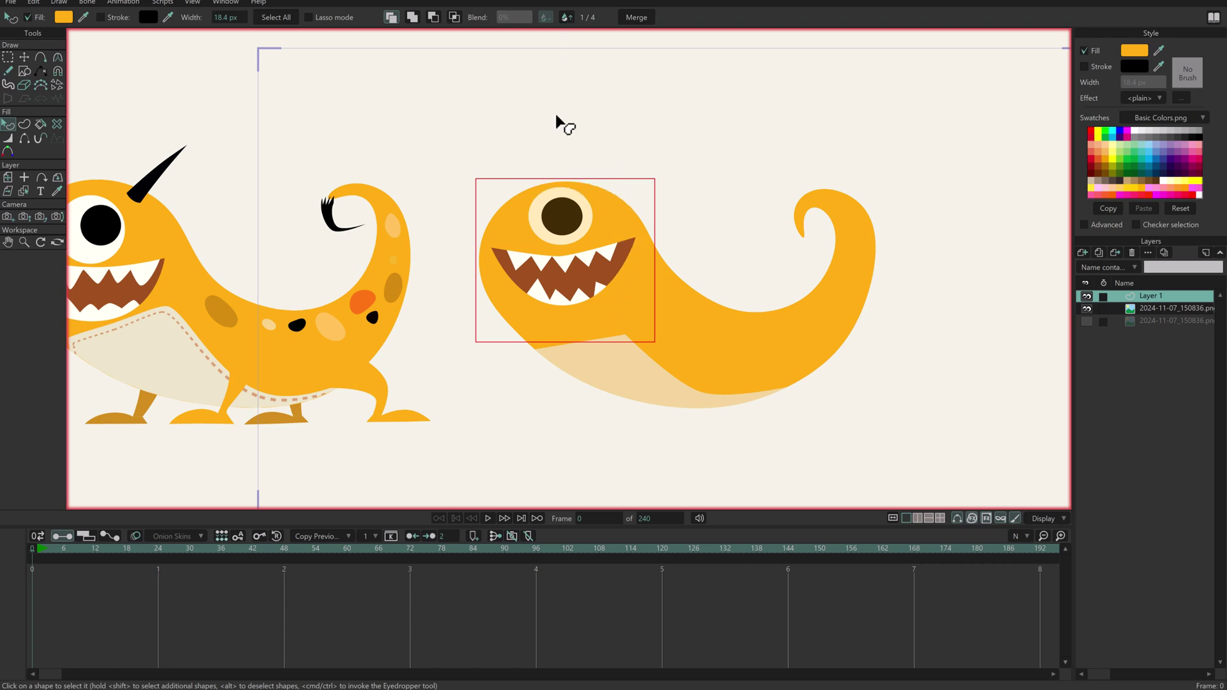
left_click(567, 19)
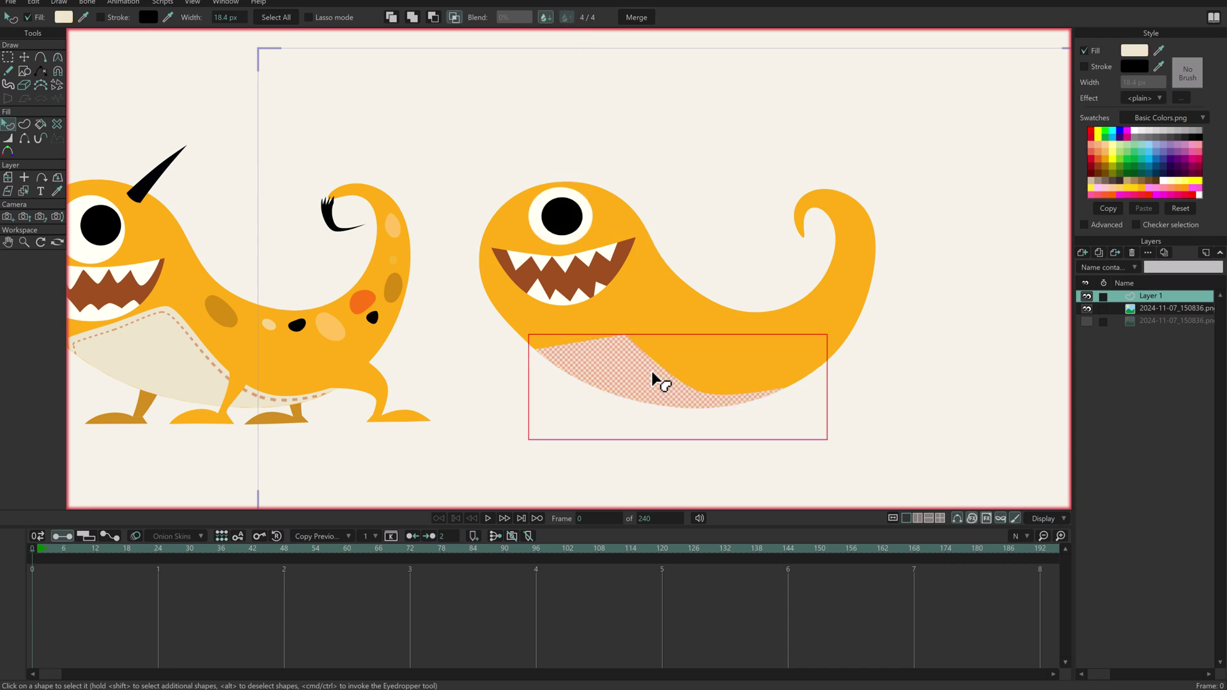
left_click(592, 219)
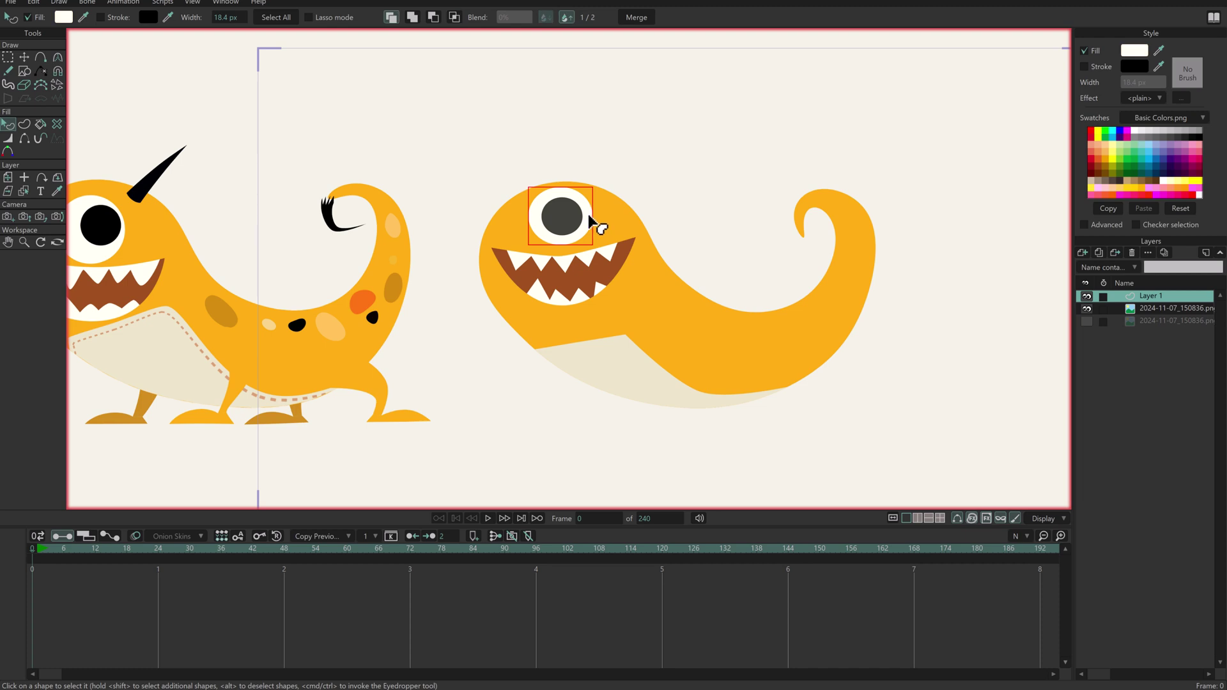
left_click(569, 19)
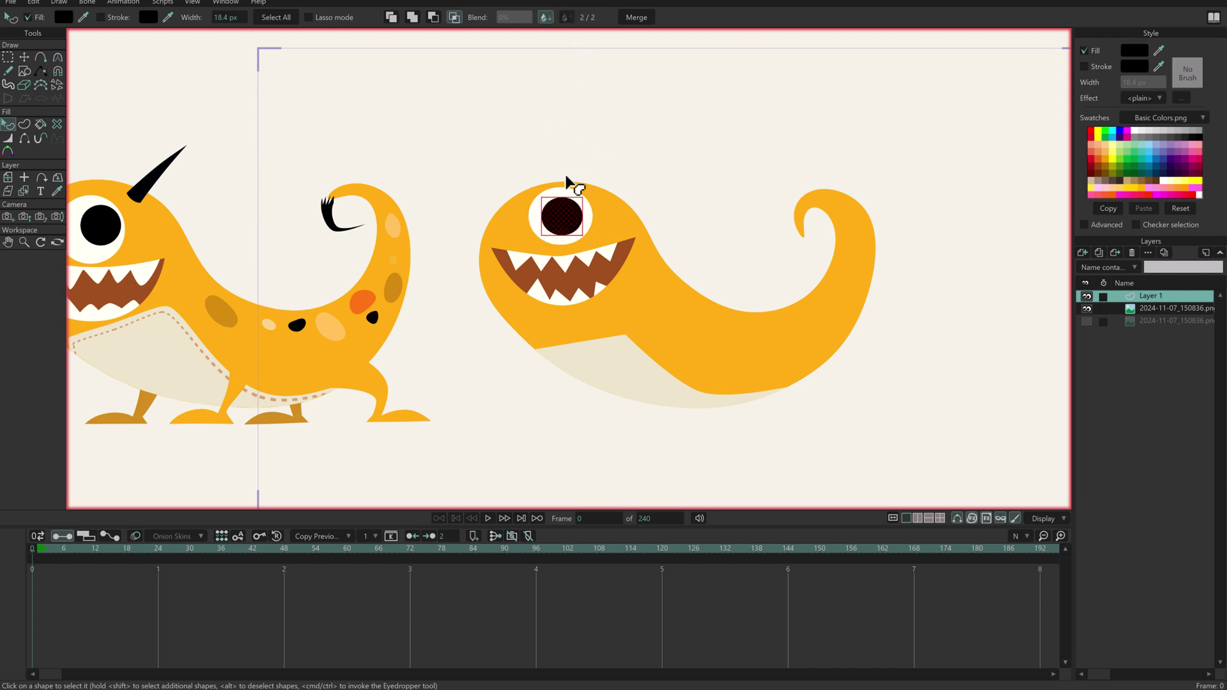
Select the mouth cutout and the body shape, jumping from each to the base head shape of their liquid group.
left_click(627, 268)
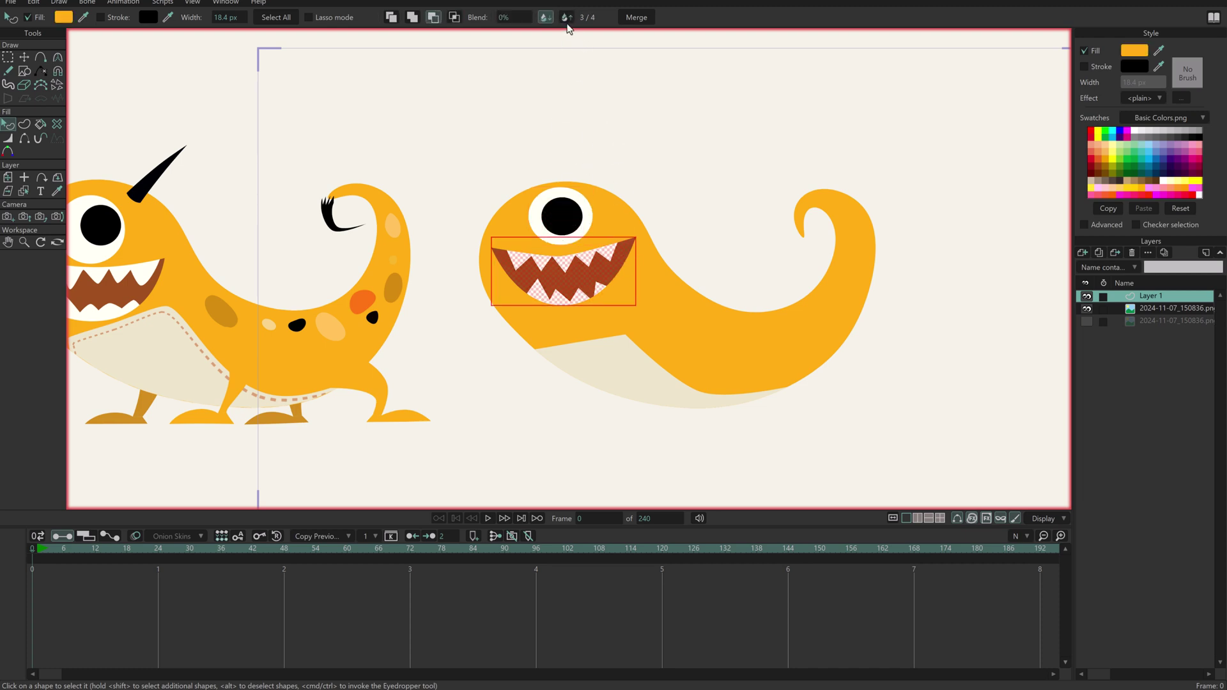
left_click(547, 19)
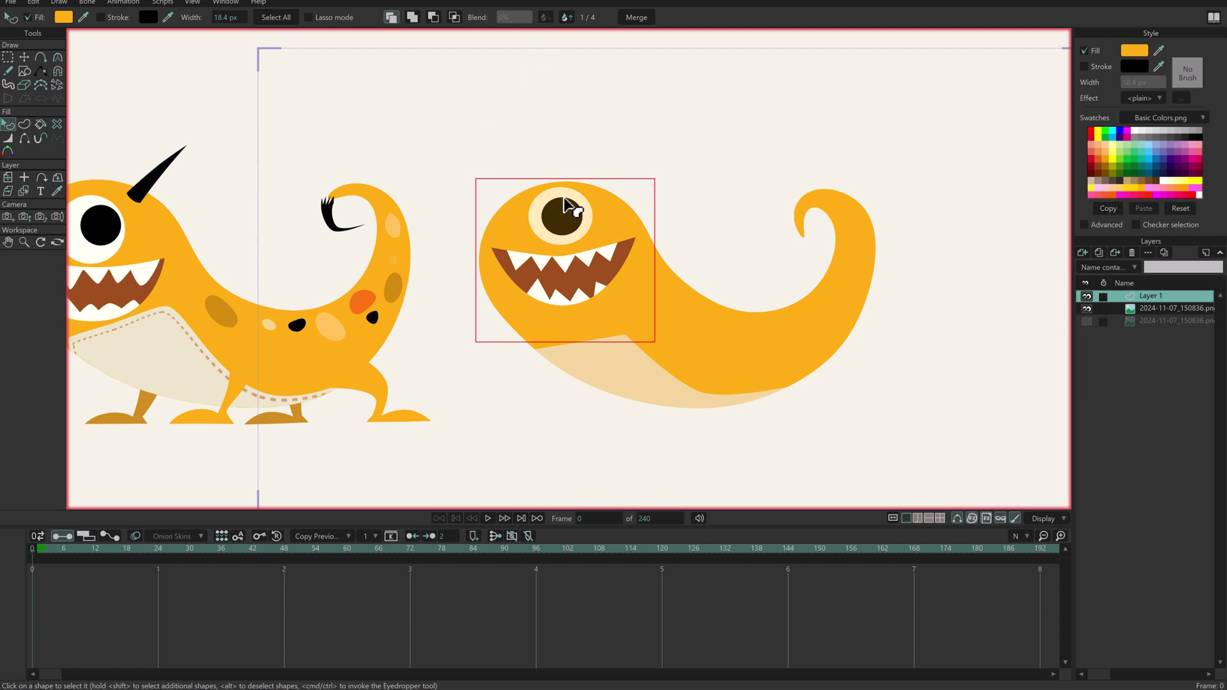
left_click(770, 333)
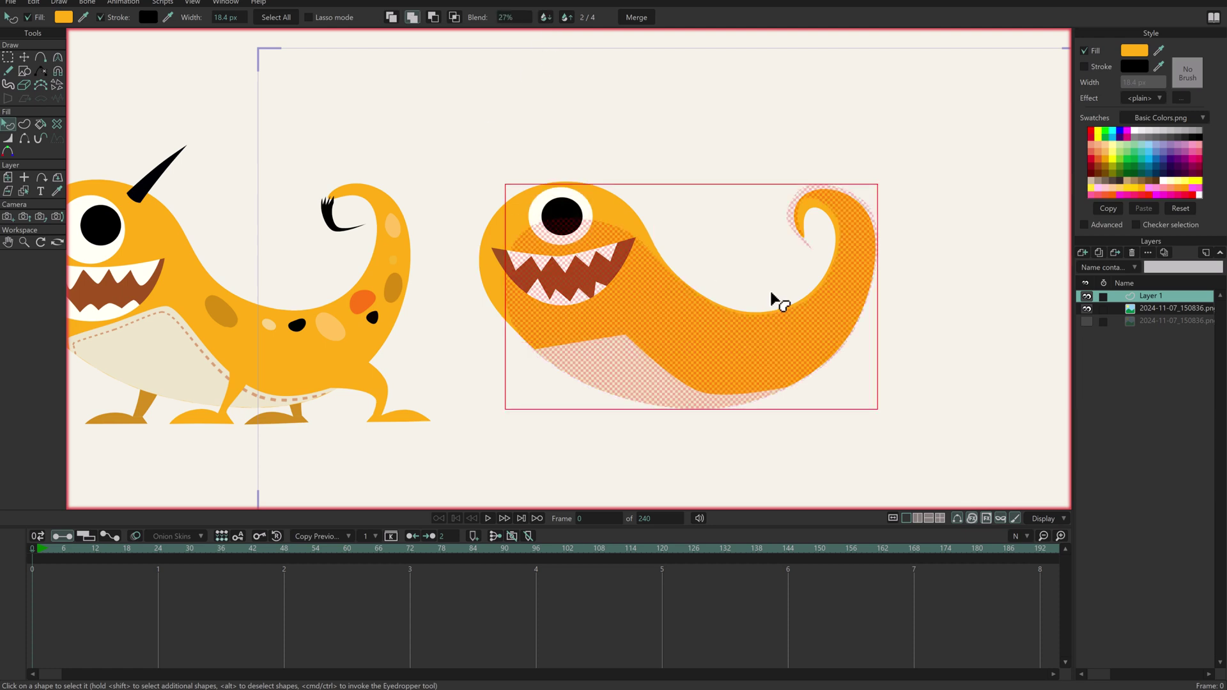
left_click(547, 18)
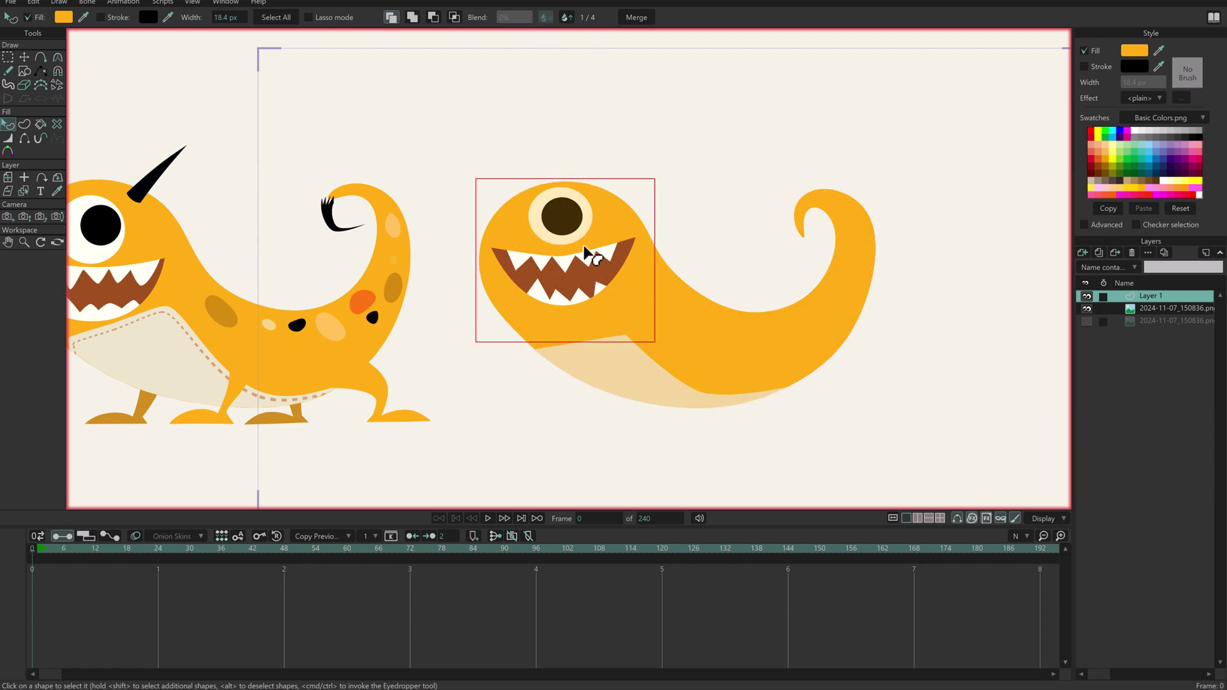
left_click(713, 330)
left_click(636, 227)
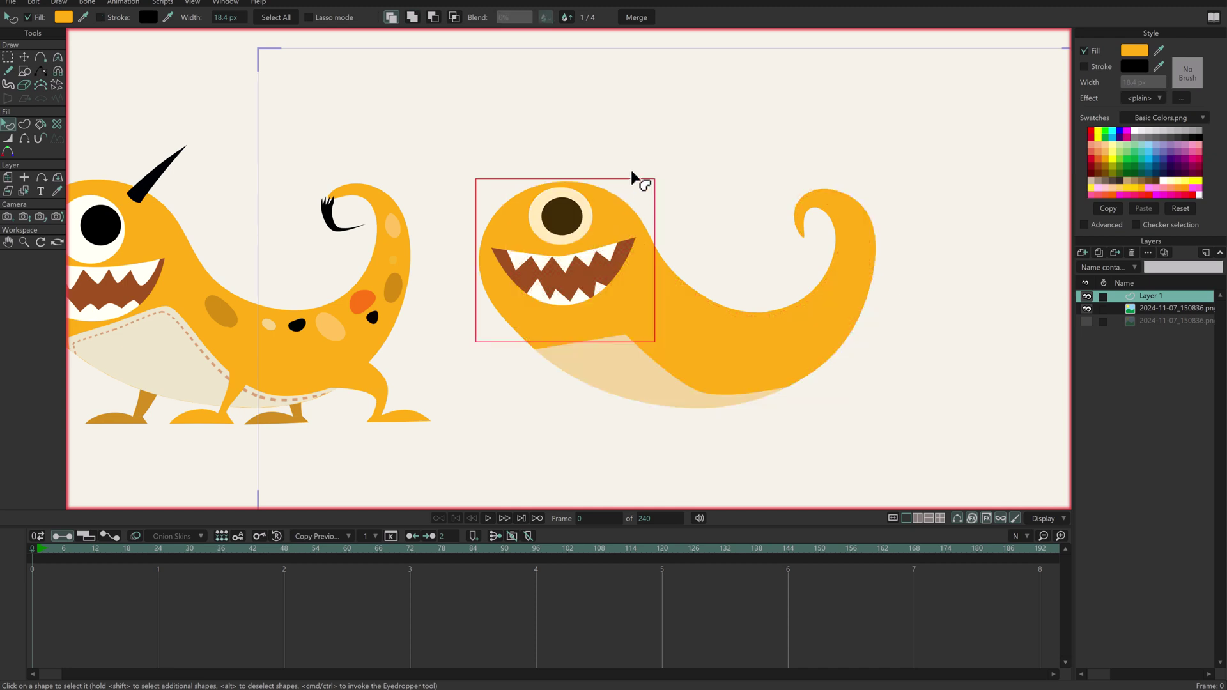